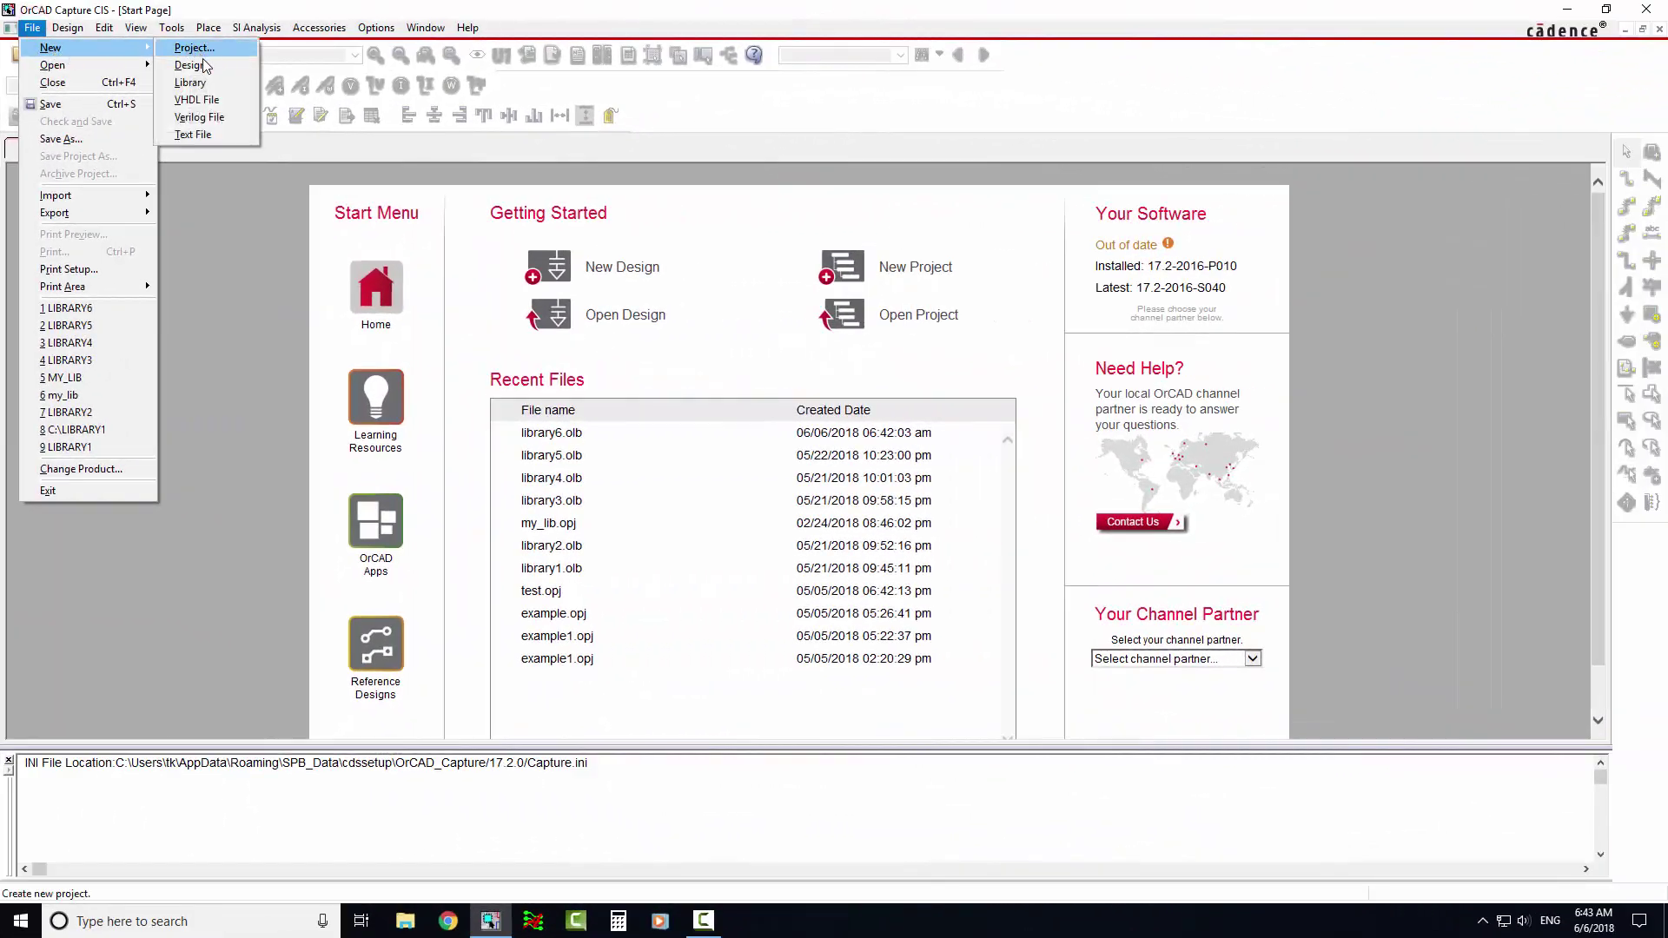
Add a new part named Cap to library7.olb, changing its reference prefix from U to C
left_click(210, 83)
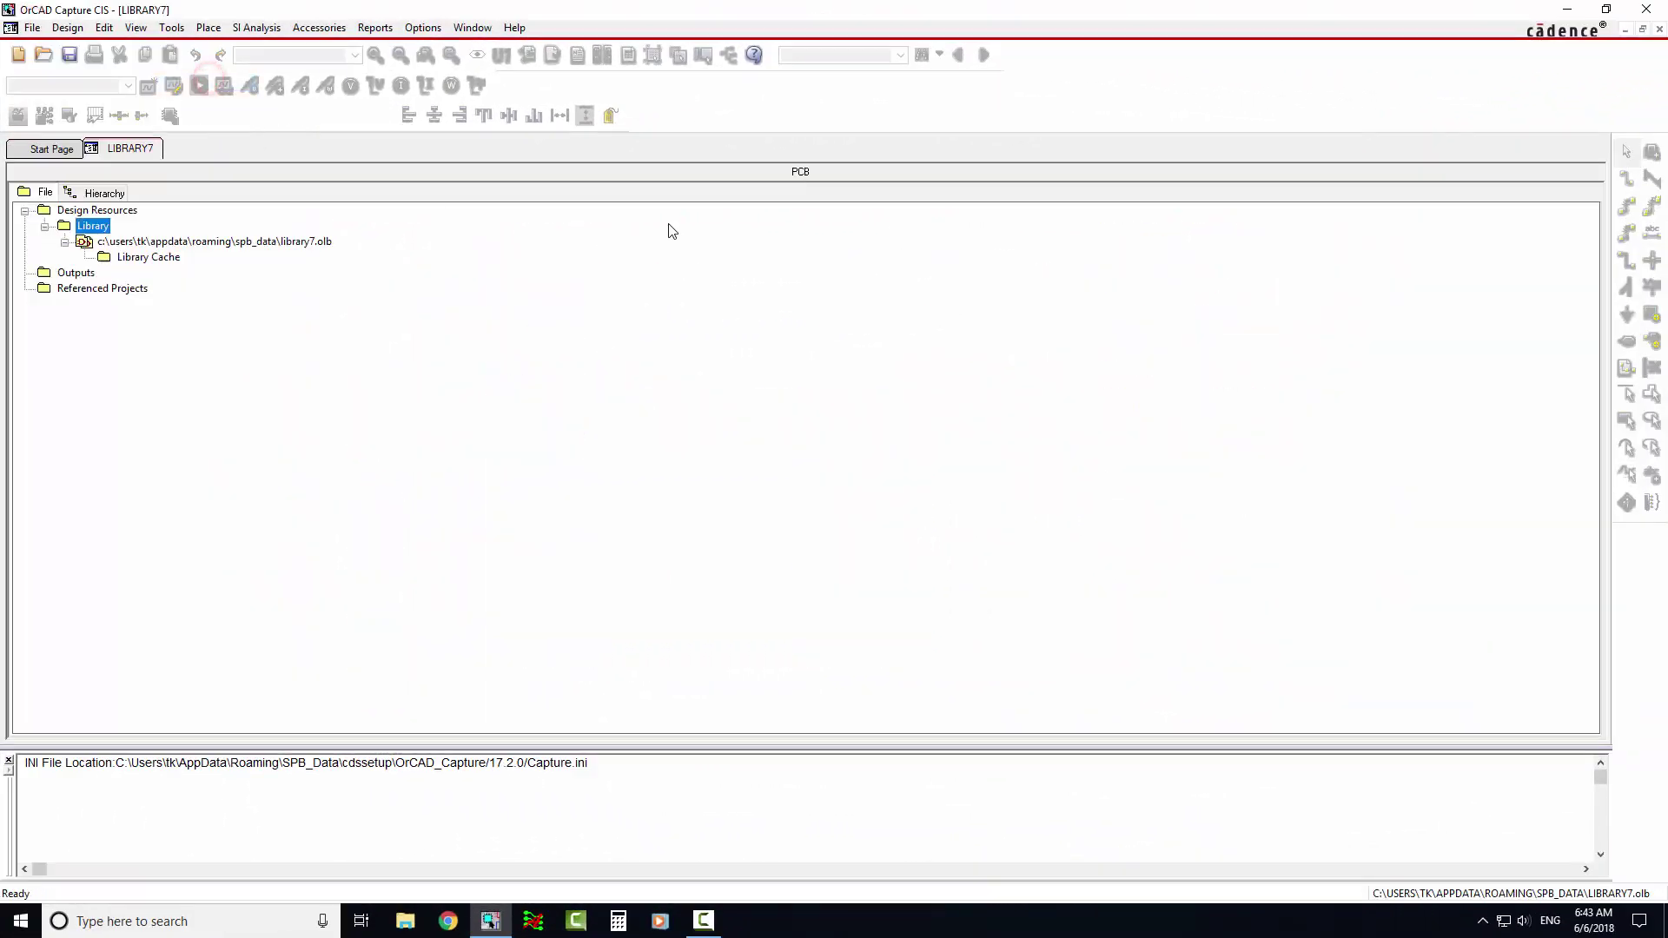
right_click(230, 241)
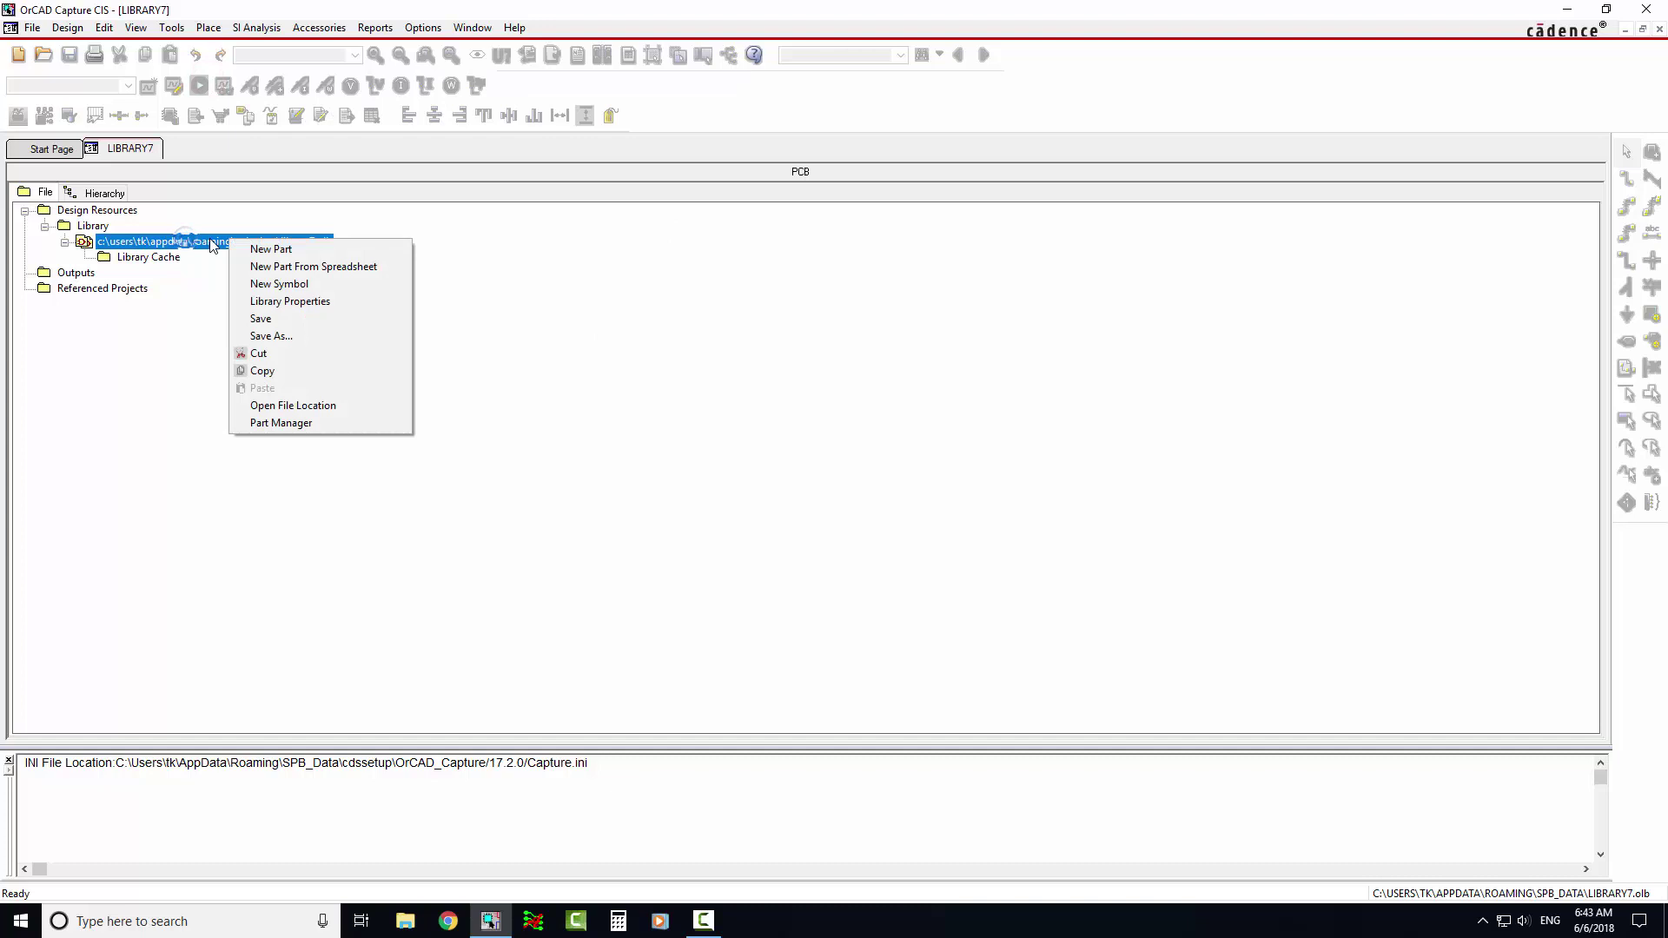
left_click(264, 252)
type("Cap")
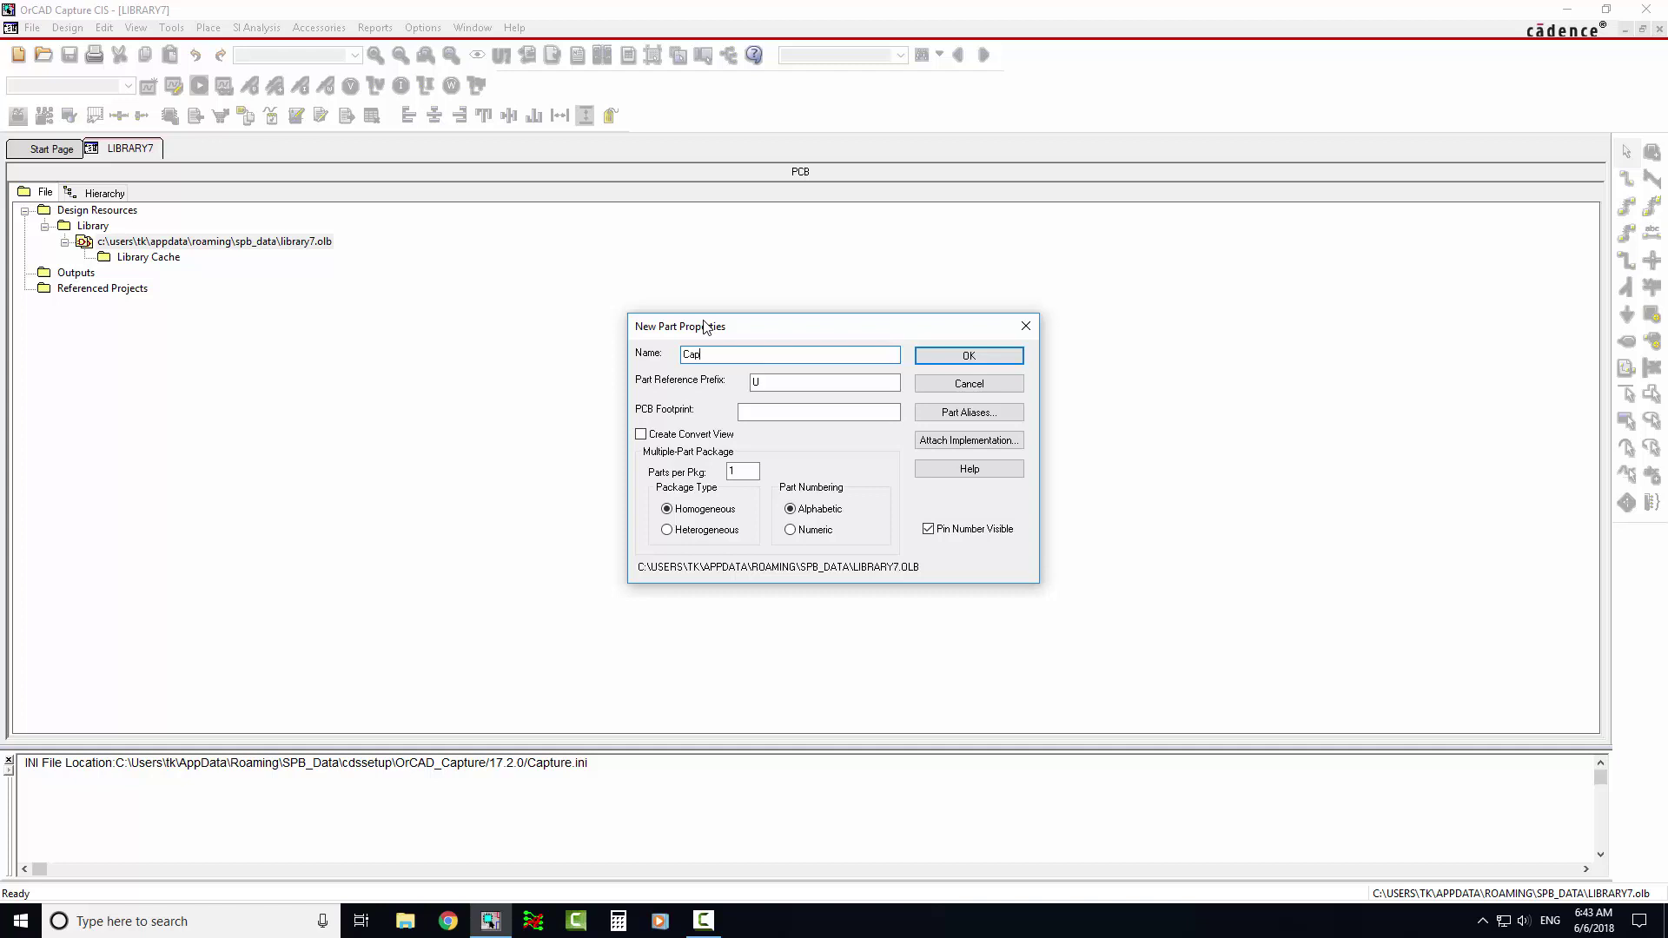
double_click(789, 384)
type("C")
left_click(973, 361)
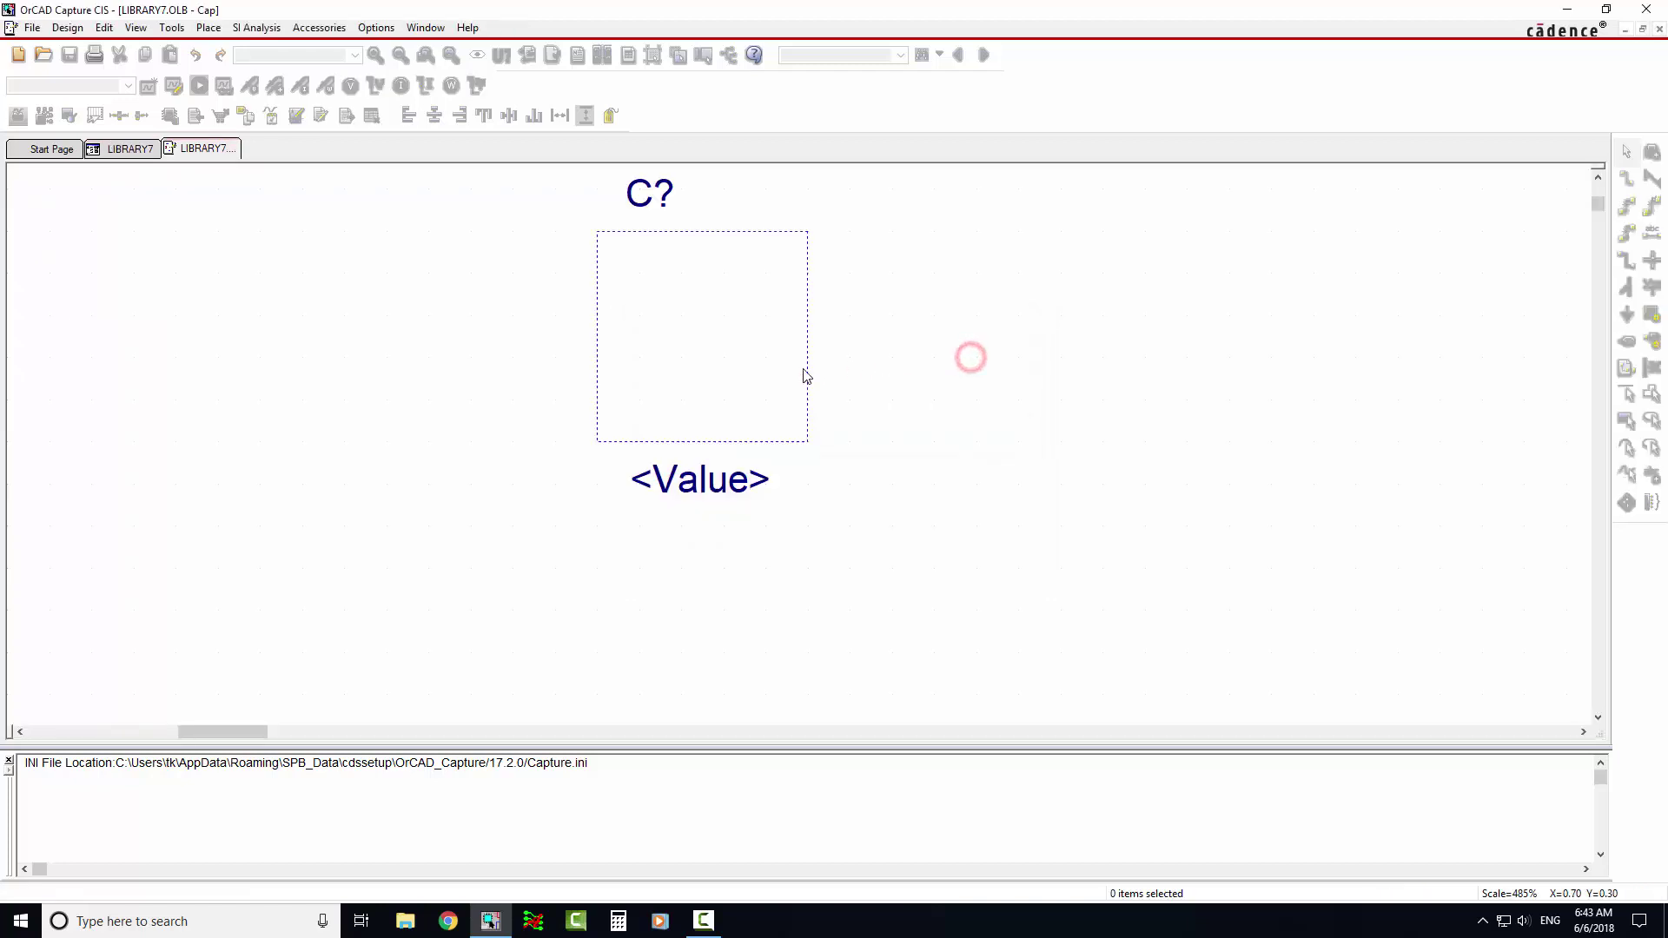
Place pin 1 on the Cap body's left edge and pin 2 on its right edge, then end pin mode
left_click(207, 28)
left_click(228, 44)
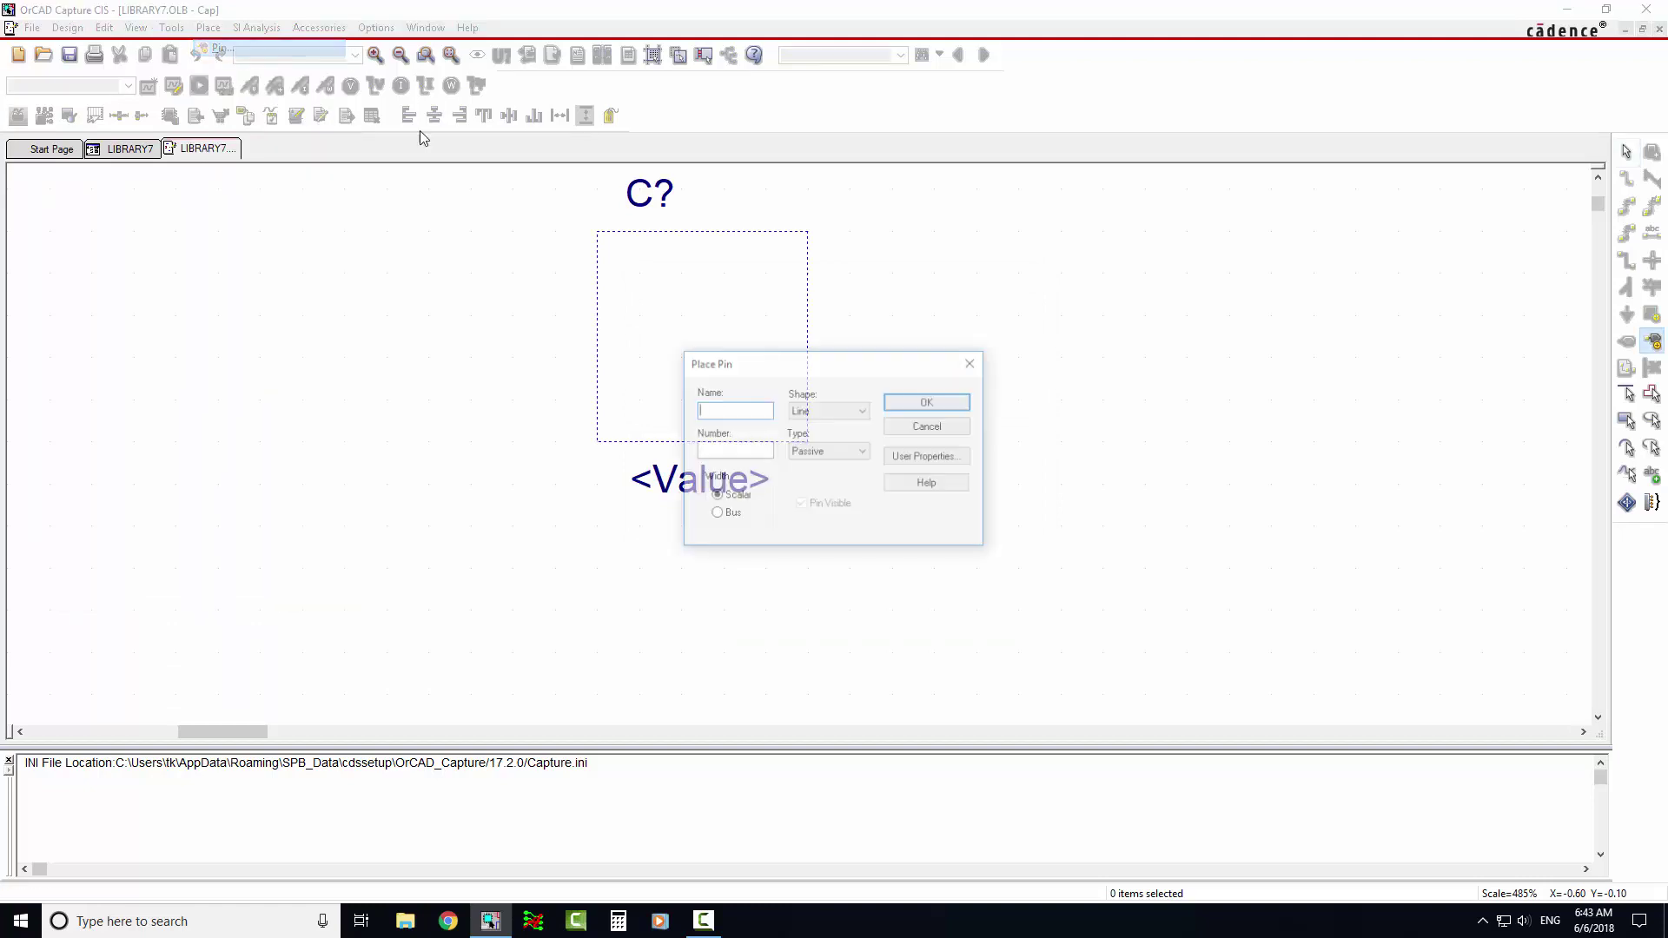
type("1")
left_click(730, 448)
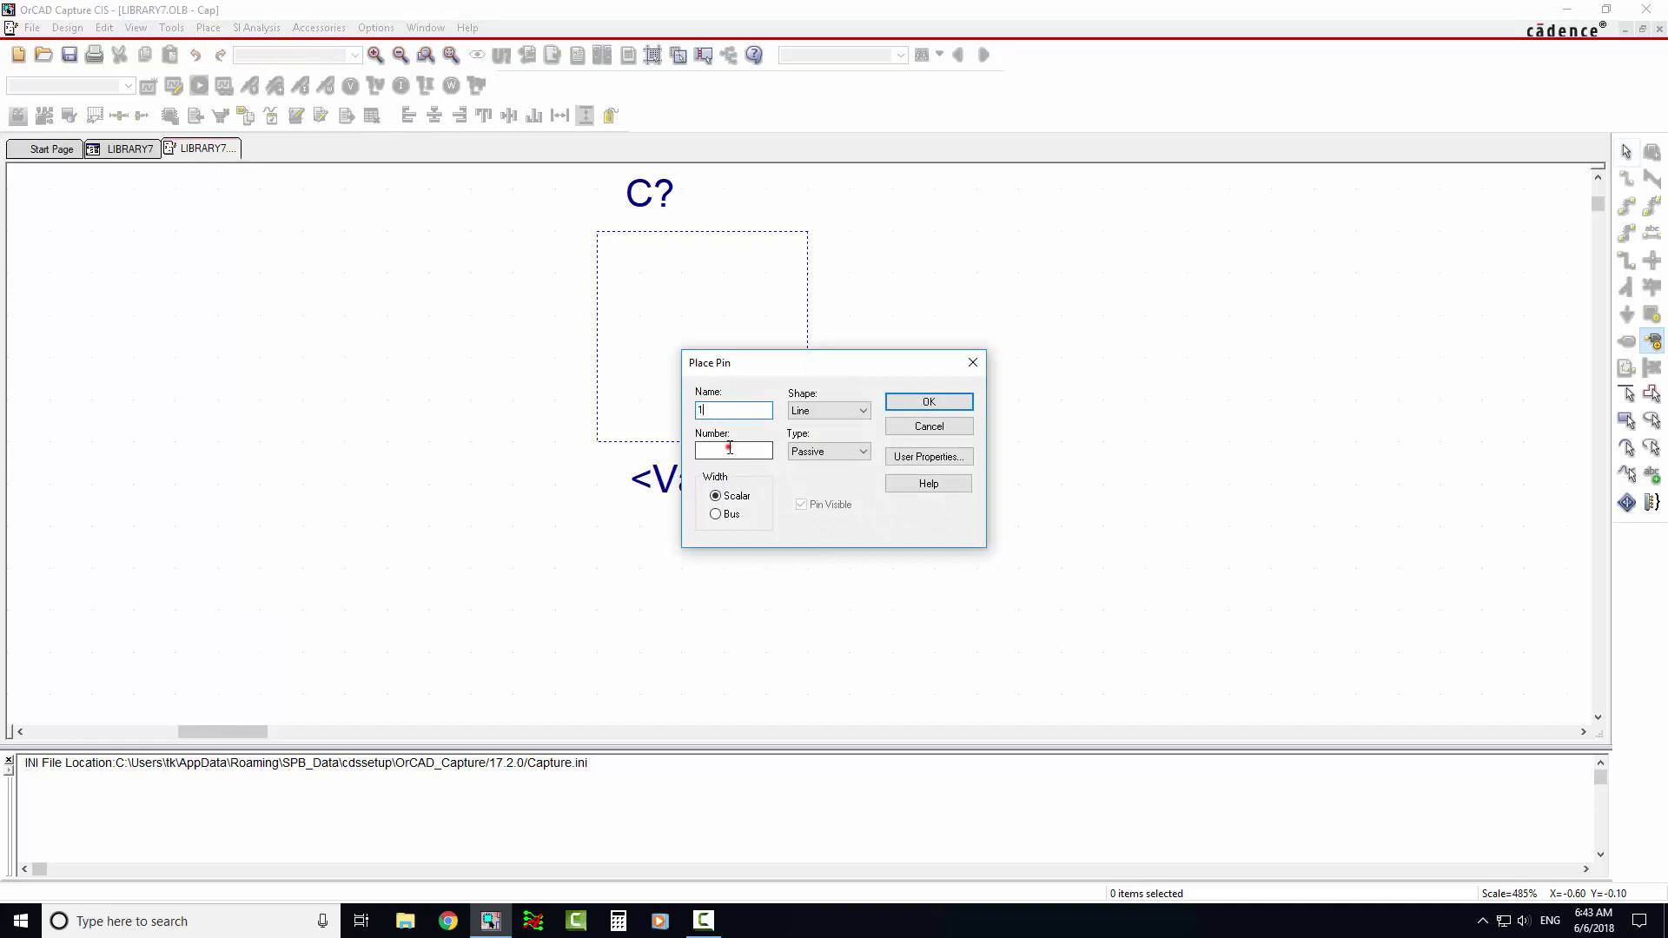
type("1")
left_click(904, 397)
left_click(599, 354)
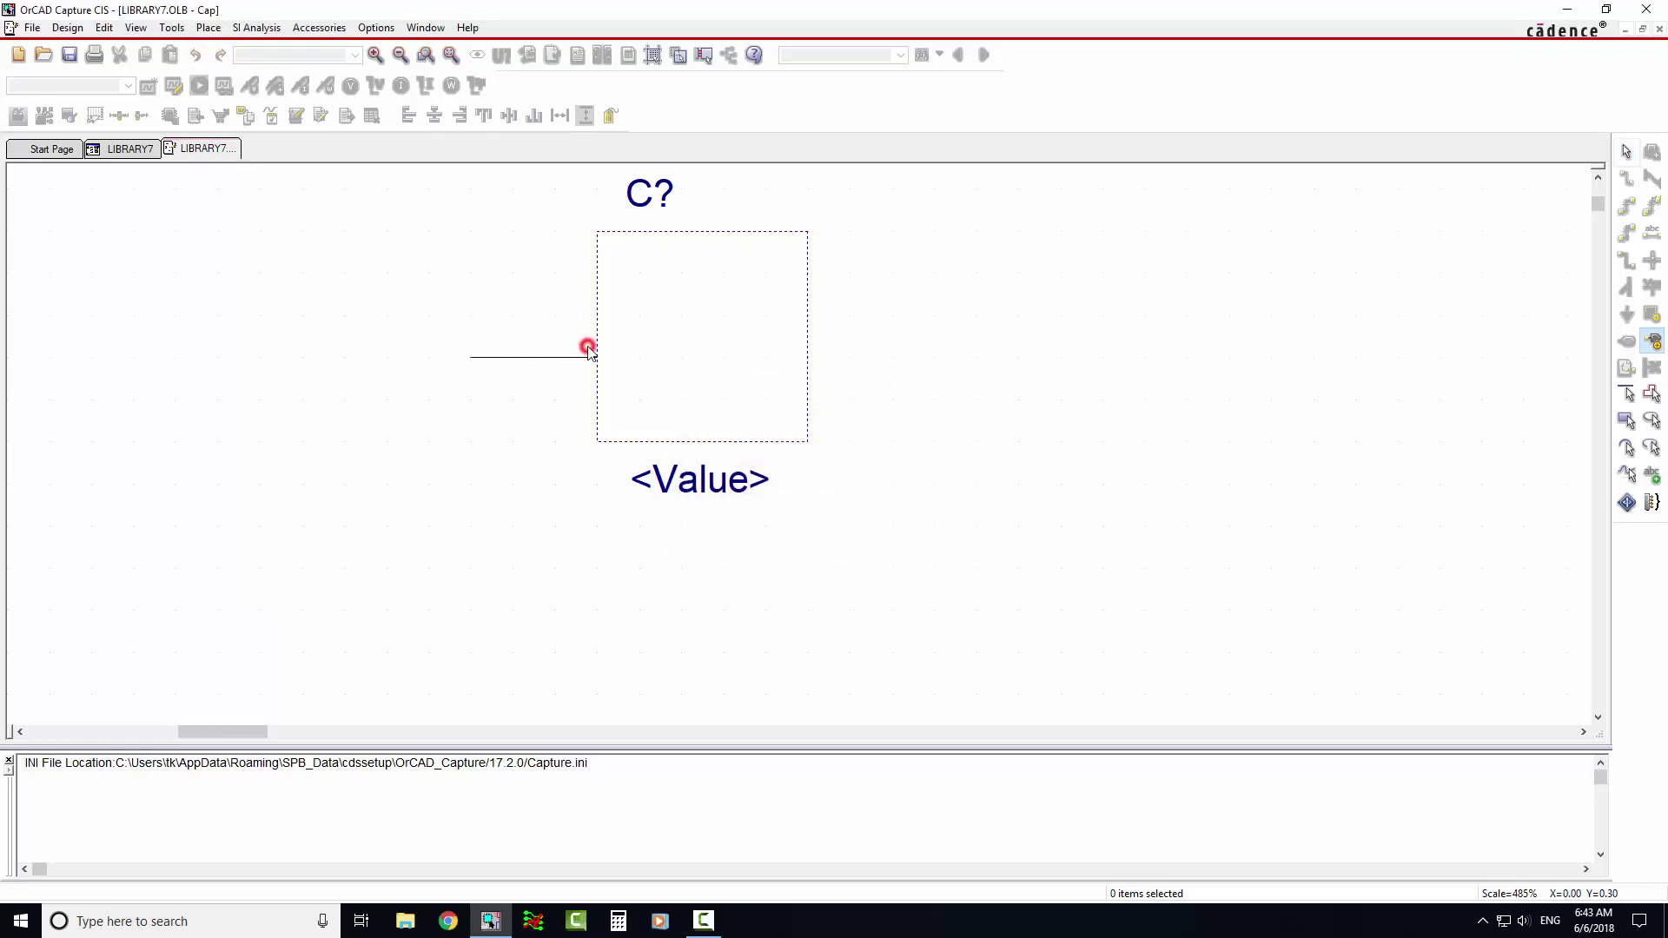
left_click(807, 355)
right_click(961, 267)
left_click(1006, 276)
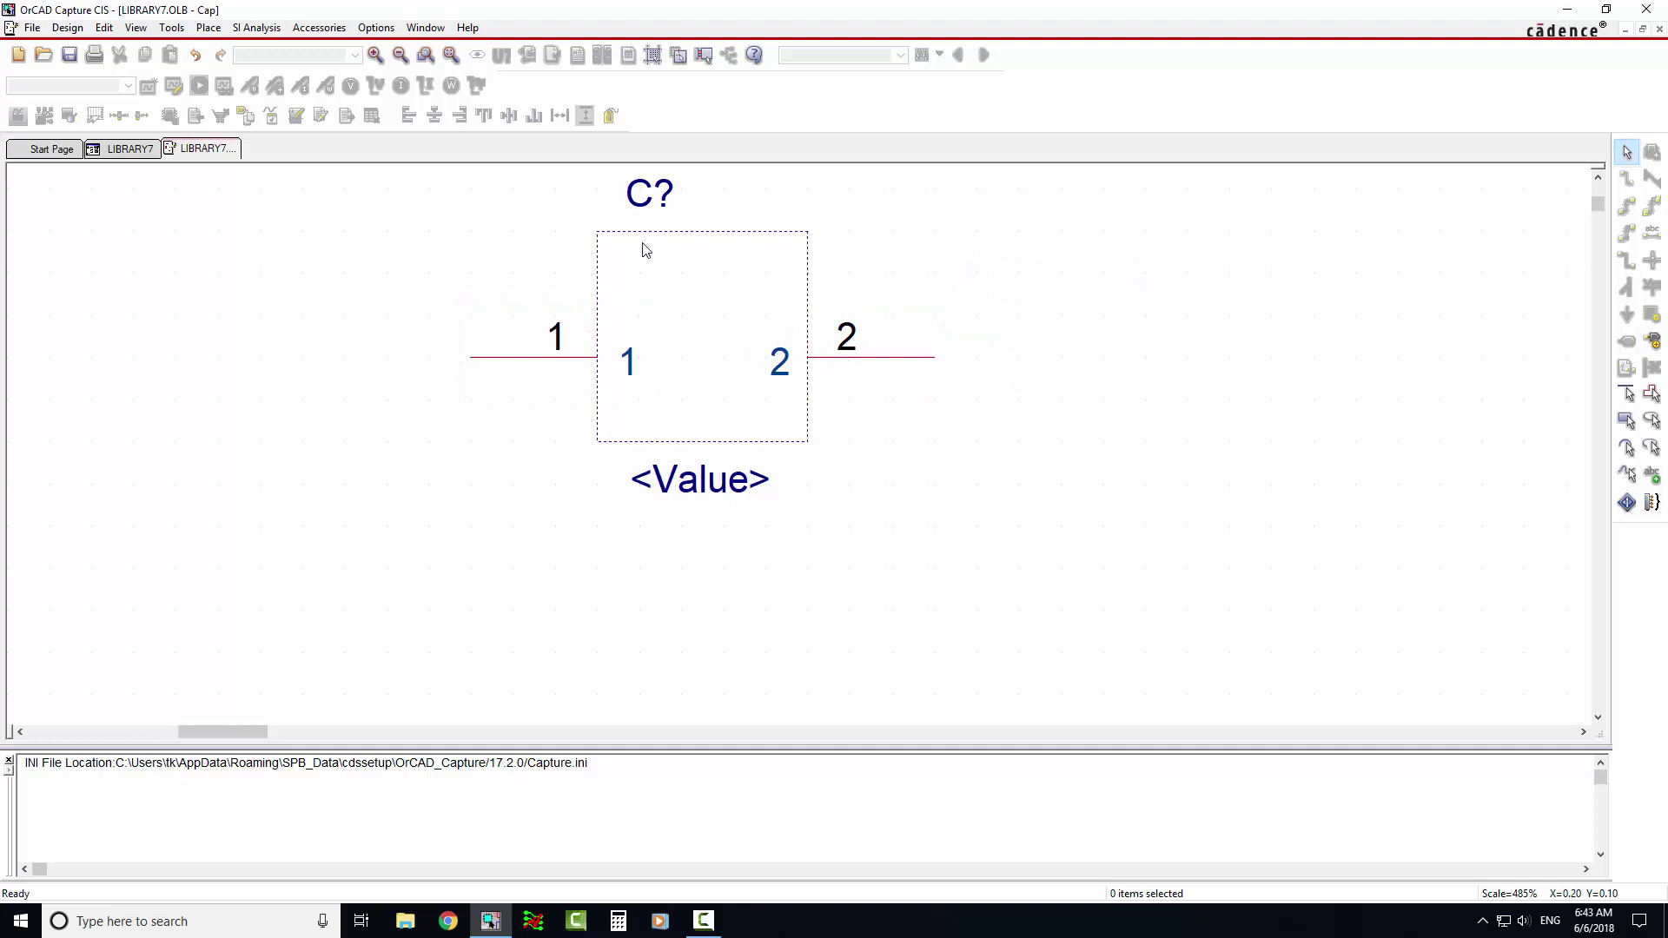
Draw two vertical capacitor plates and horizontal leads toward pins 1 and 2
left_click(209, 28)
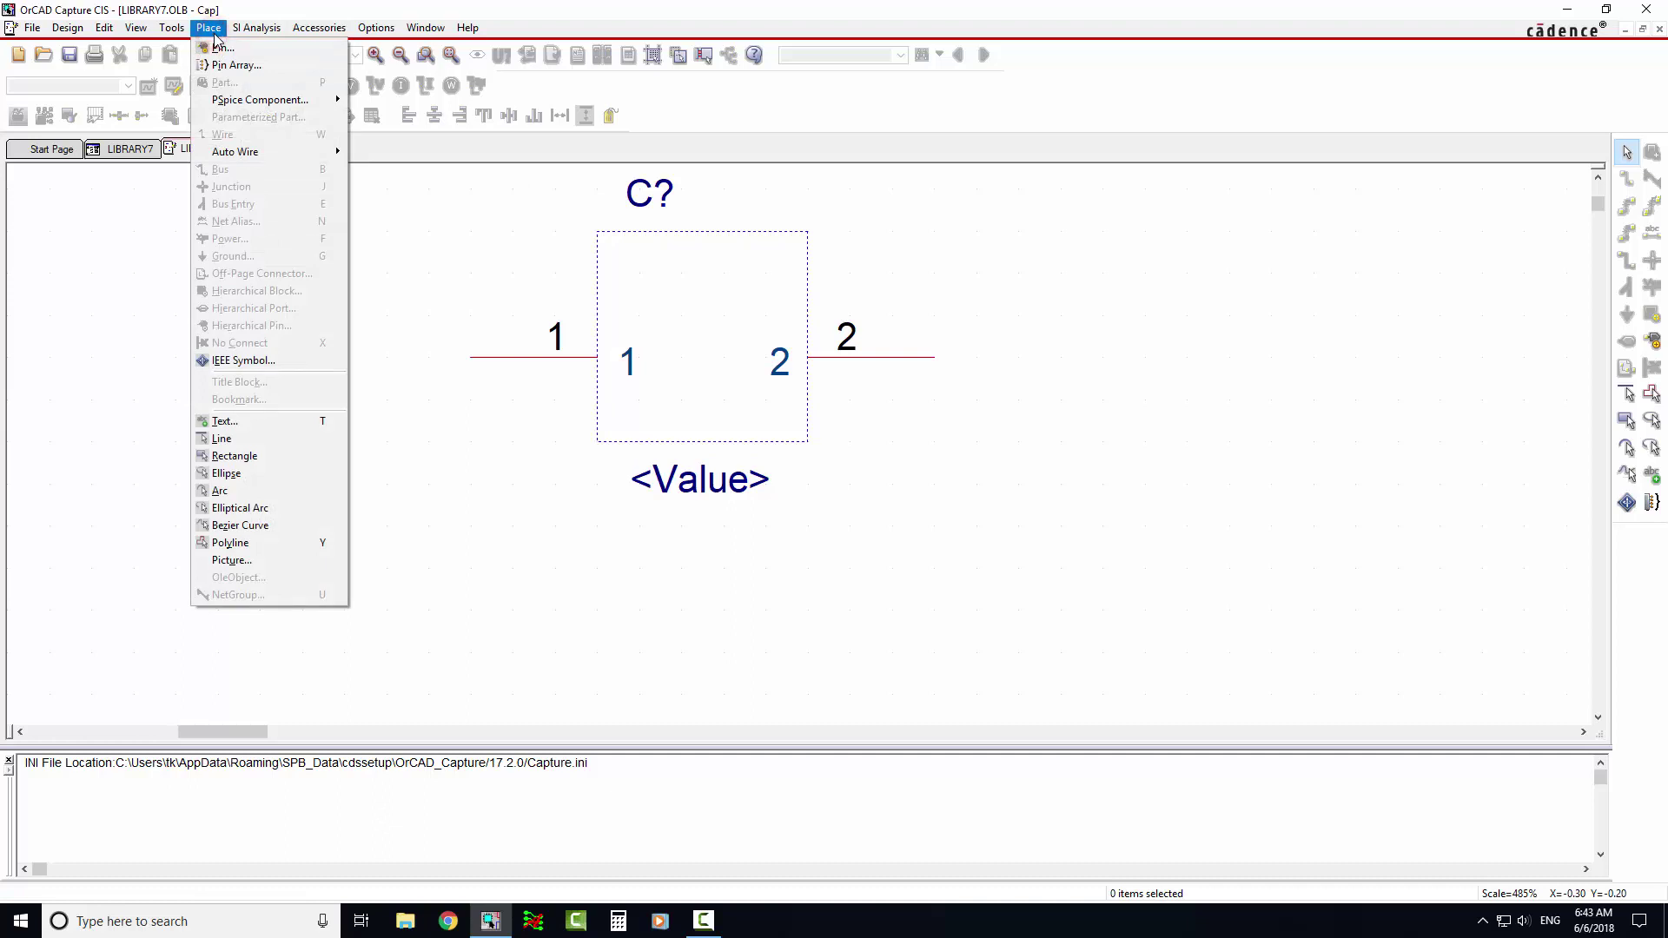
left_click(232, 440)
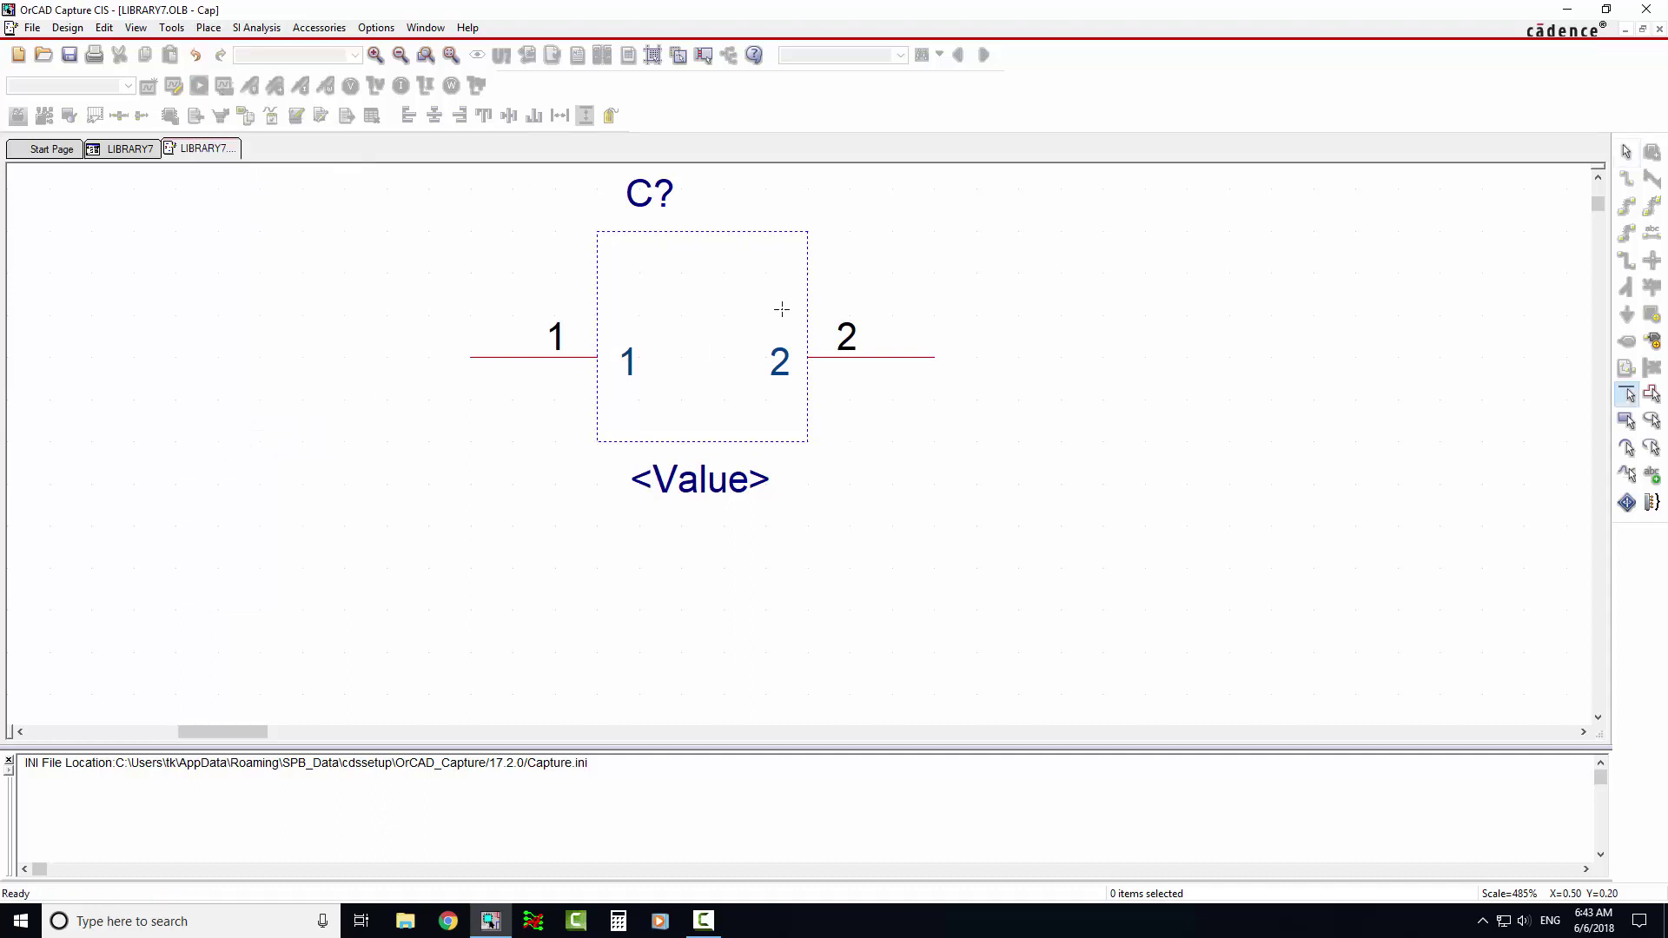
left_click(638, 315)
left_click(639, 399)
left_click(684, 316)
left_click(694, 386)
left_click(682, 356)
left_click(639, 356)
key("Escape")
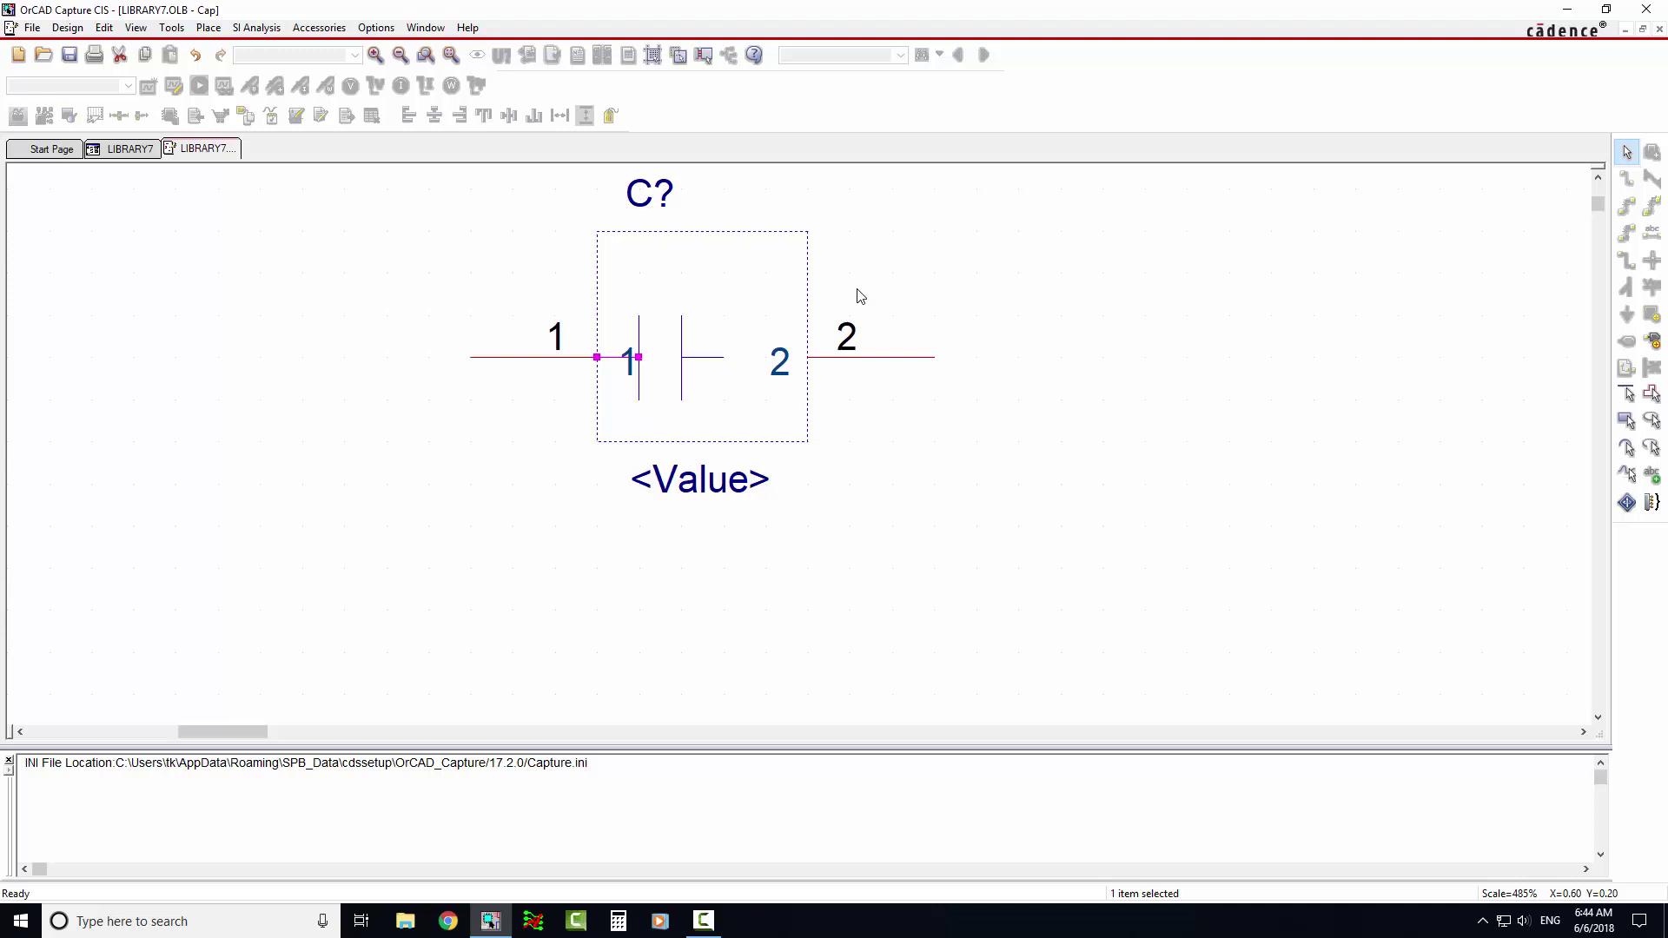
Drag the body's right edge left so pin 2 meets the lead
left_click(878, 276)
right_click(884, 260)
left_click(877, 235)
left_click_drag(809, 232, 743, 251)
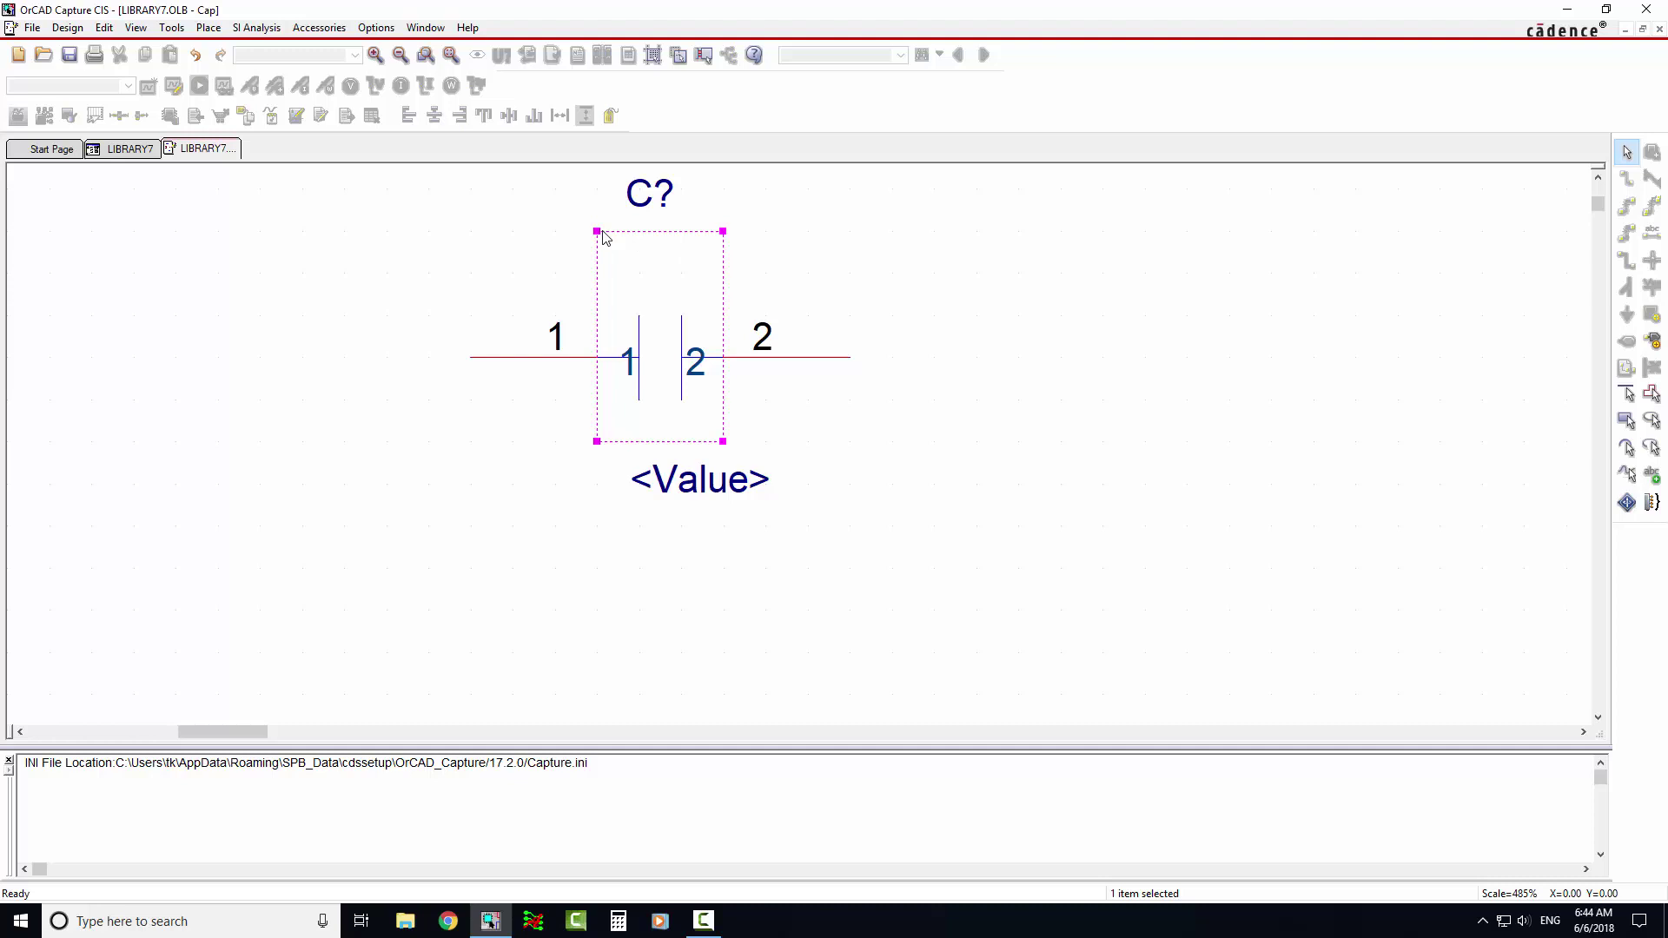
left_click(876, 244)
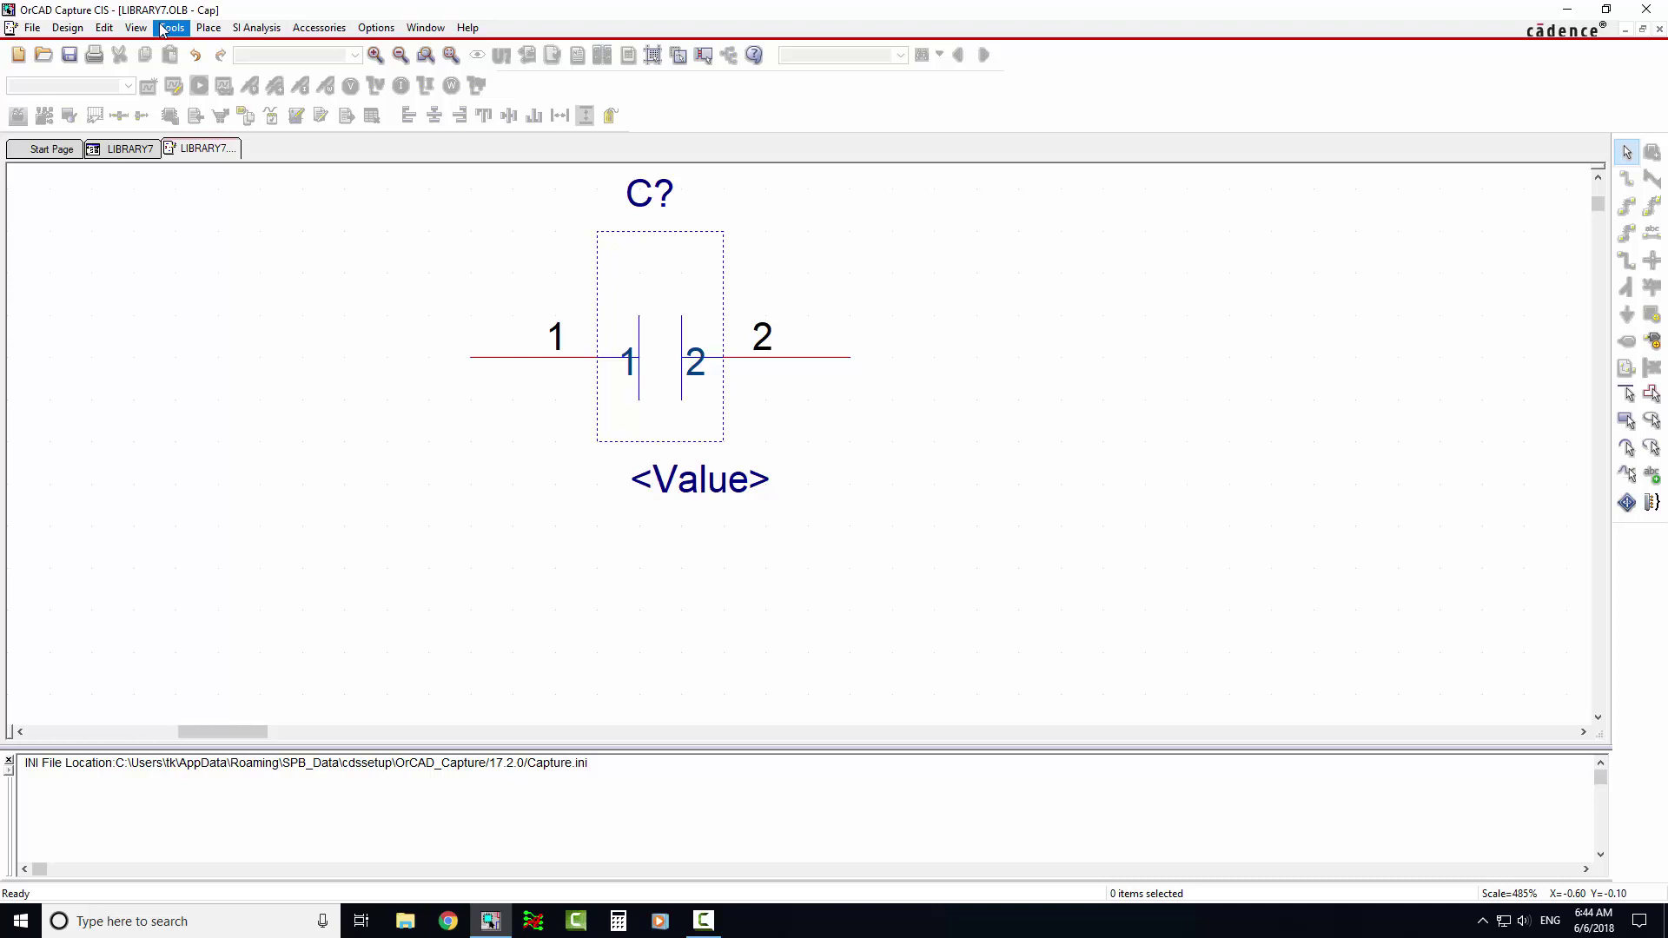
Set the Cap part's Pin Numbers Visible property to False in Part Properties
left_click(389, 27)
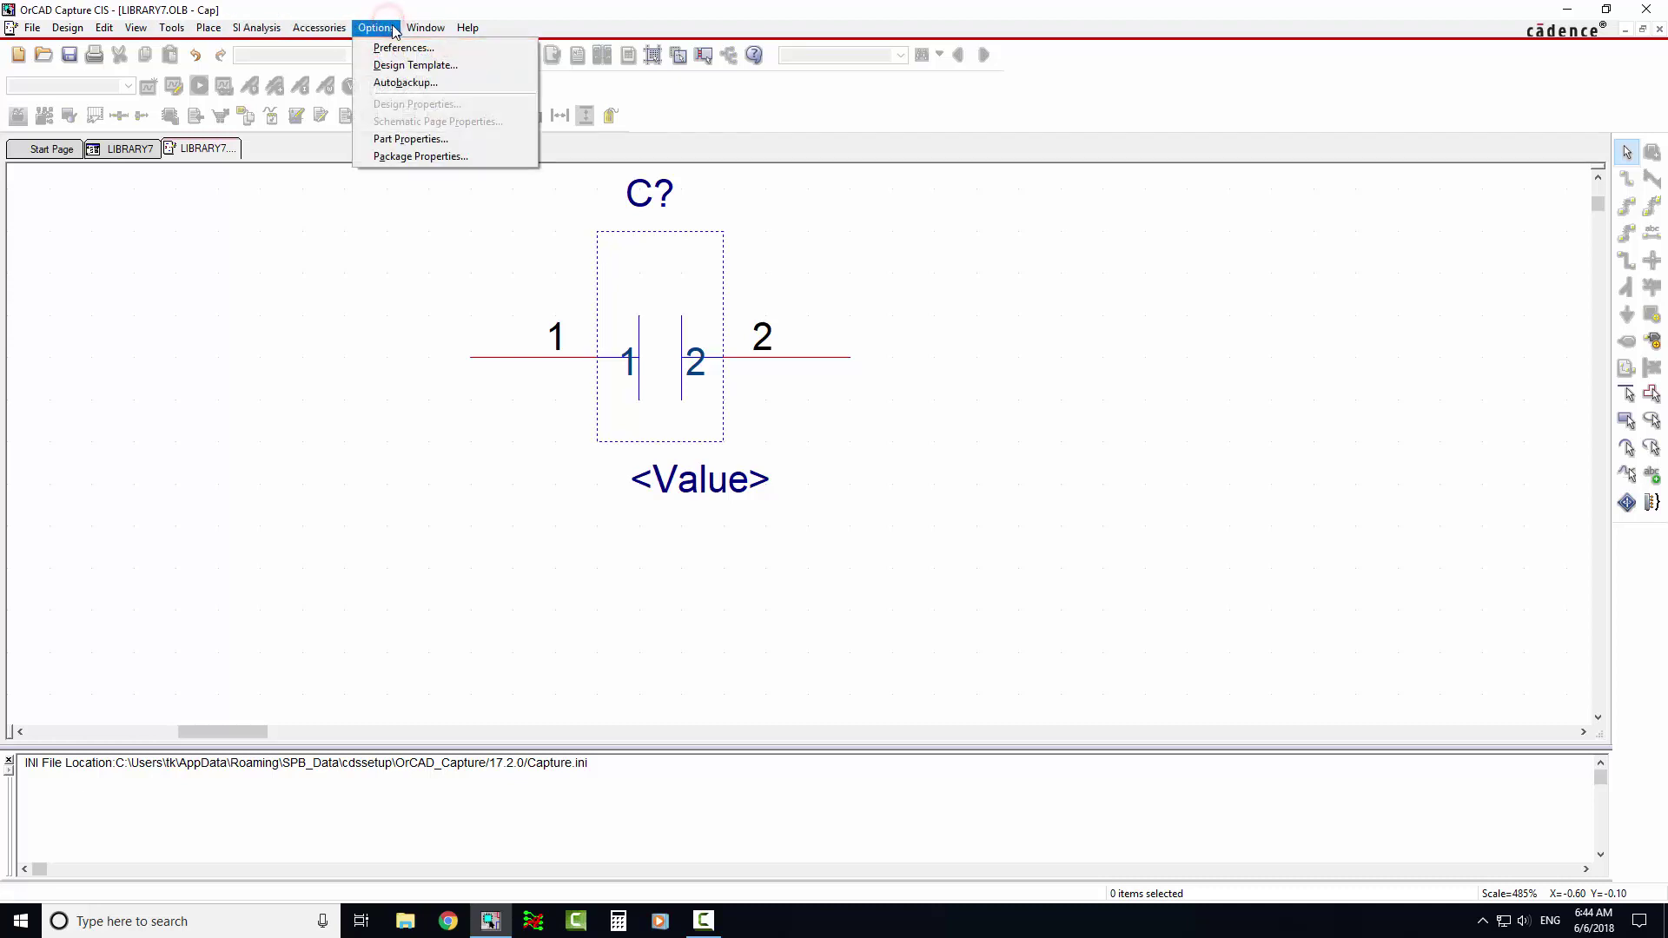
left_click(406, 139)
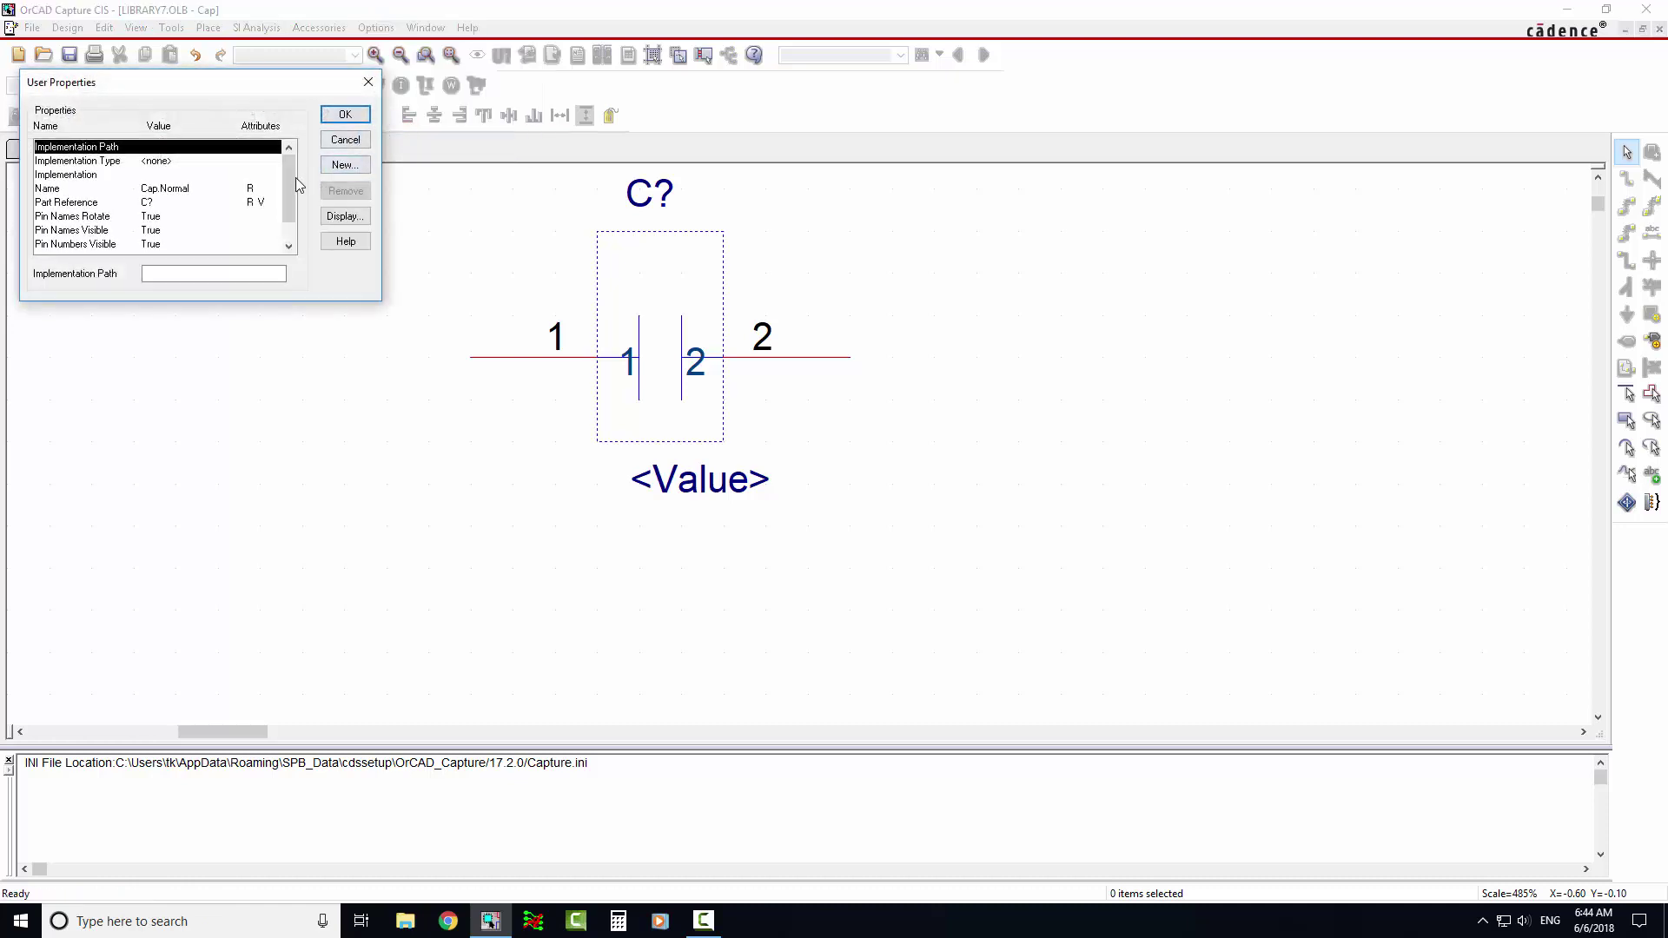
left_click_drag(288, 177, 288, 202)
left_click(135, 222)
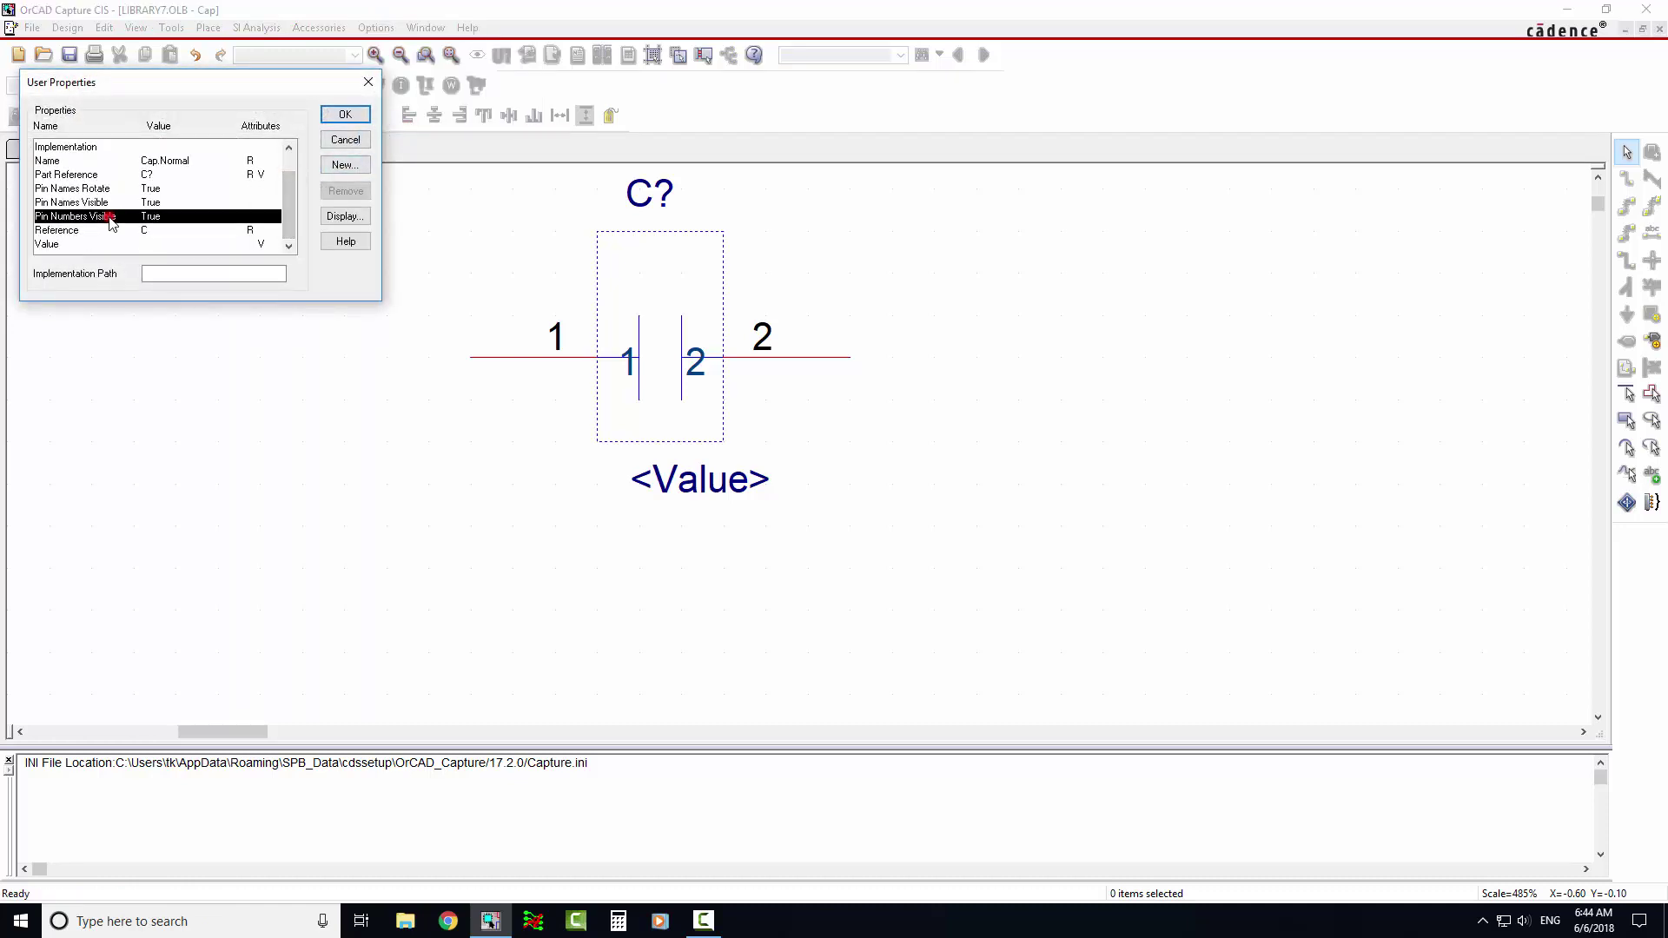
left_click(216, 274)
left_click(203, 293)
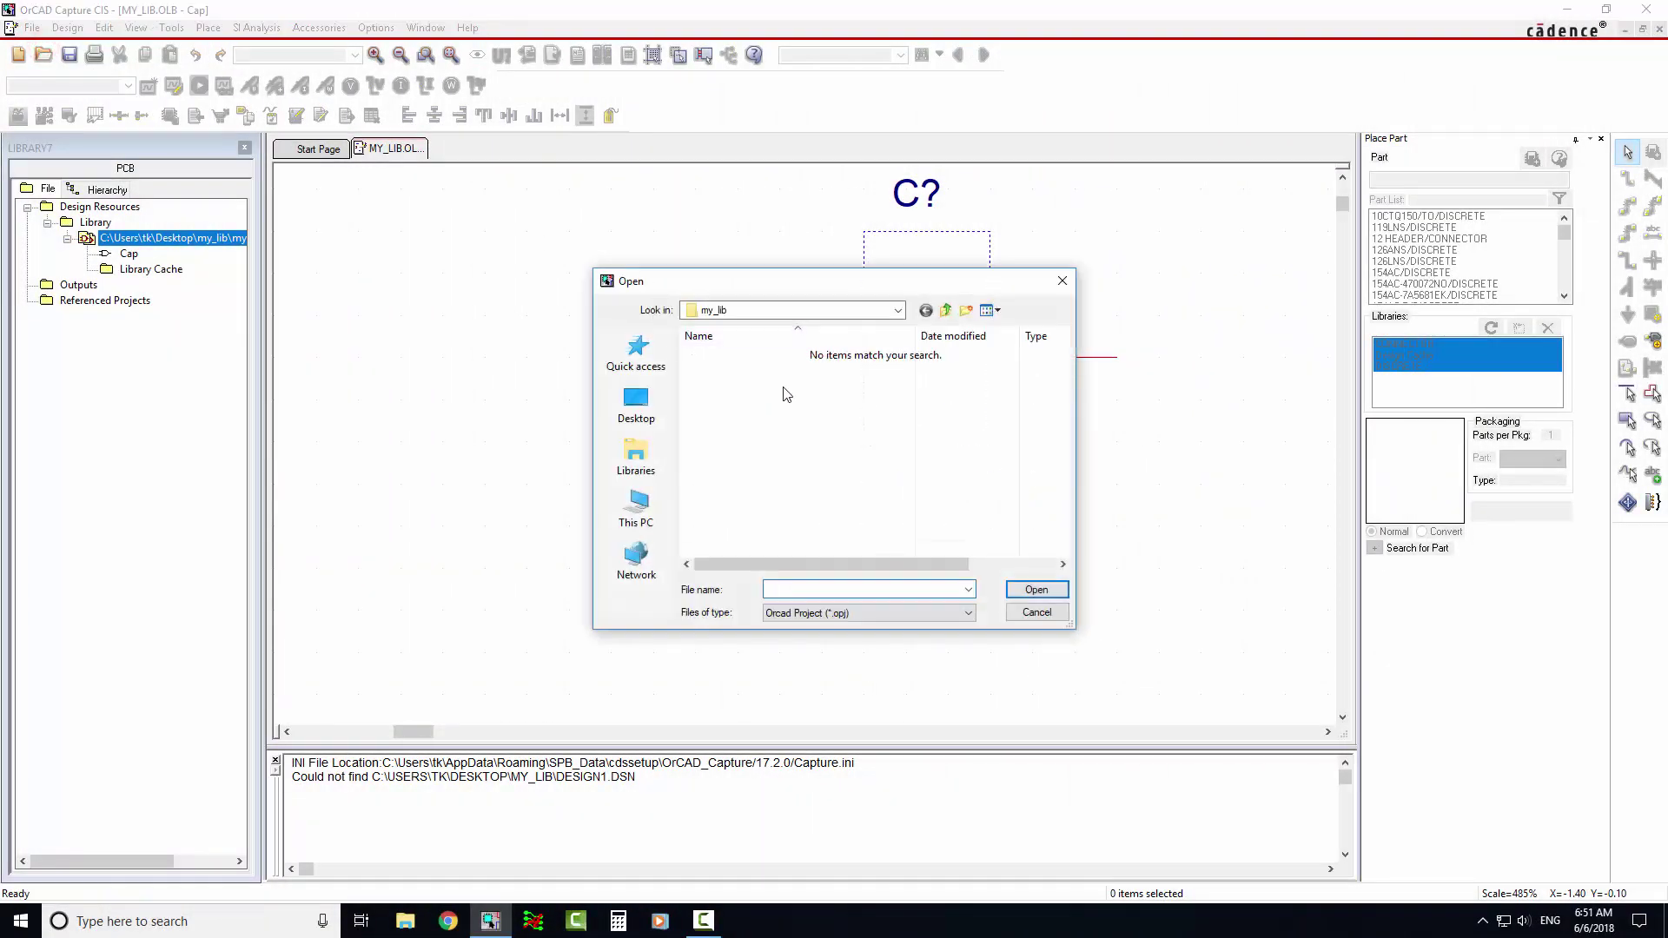
Browse to C:\Cadence\SPB_17.2\tools\capture\library and show only Capture Library (*.olb) files
left_click(651, 506)
scroll(749, 496, "down", 5)
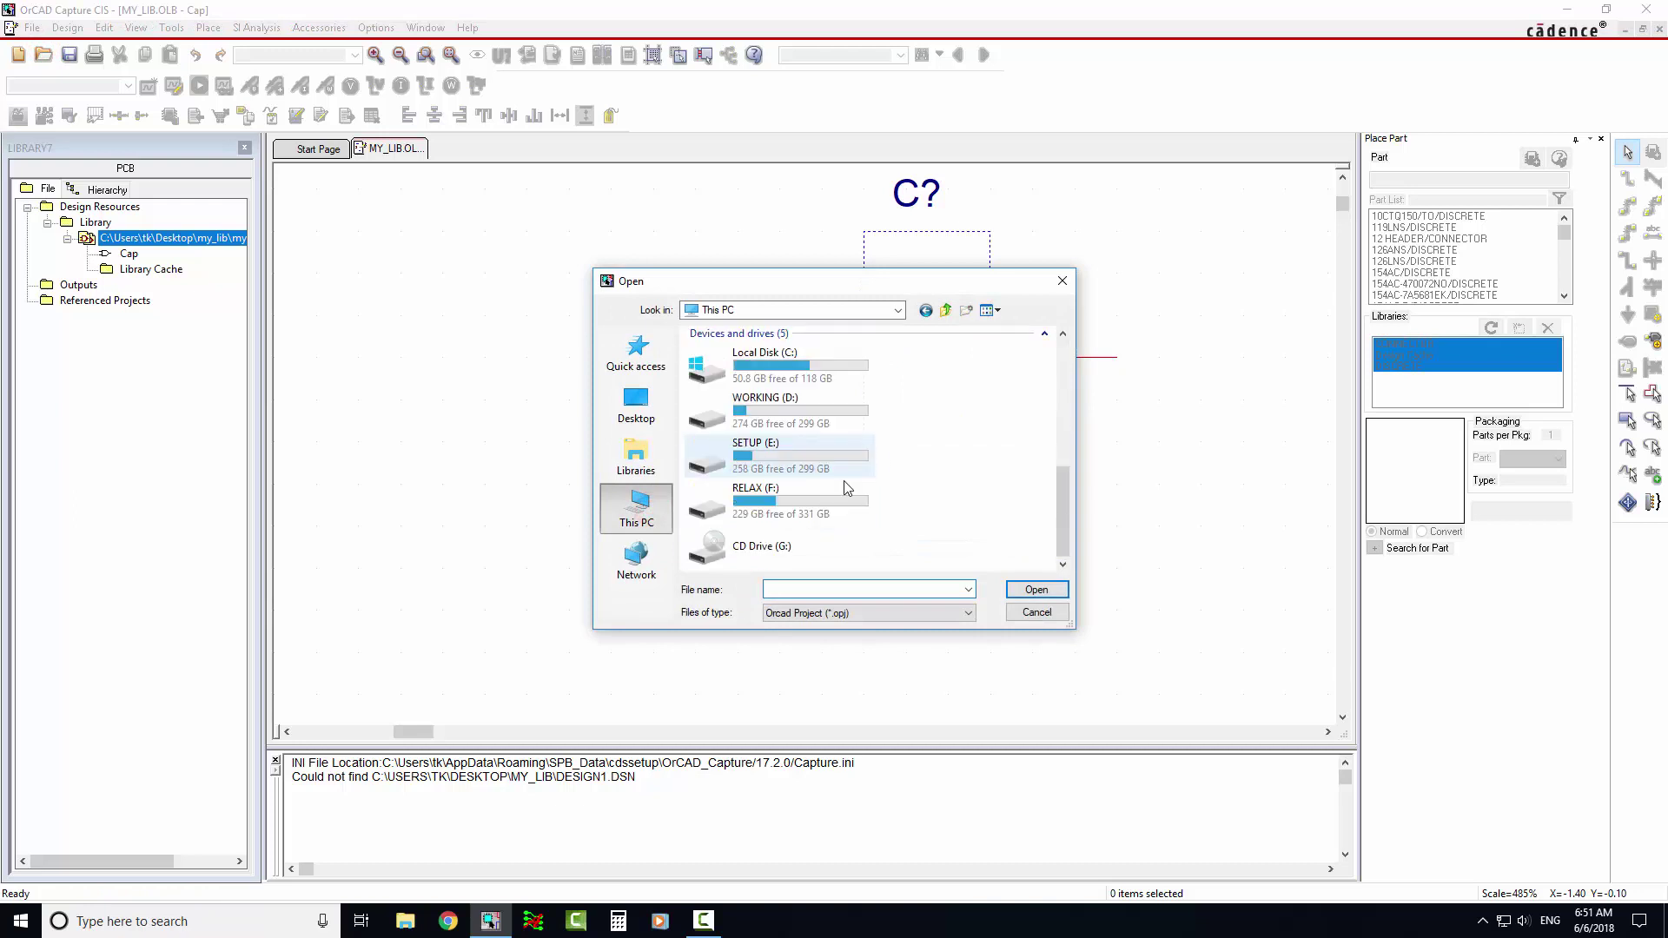
double_click(800, 369)
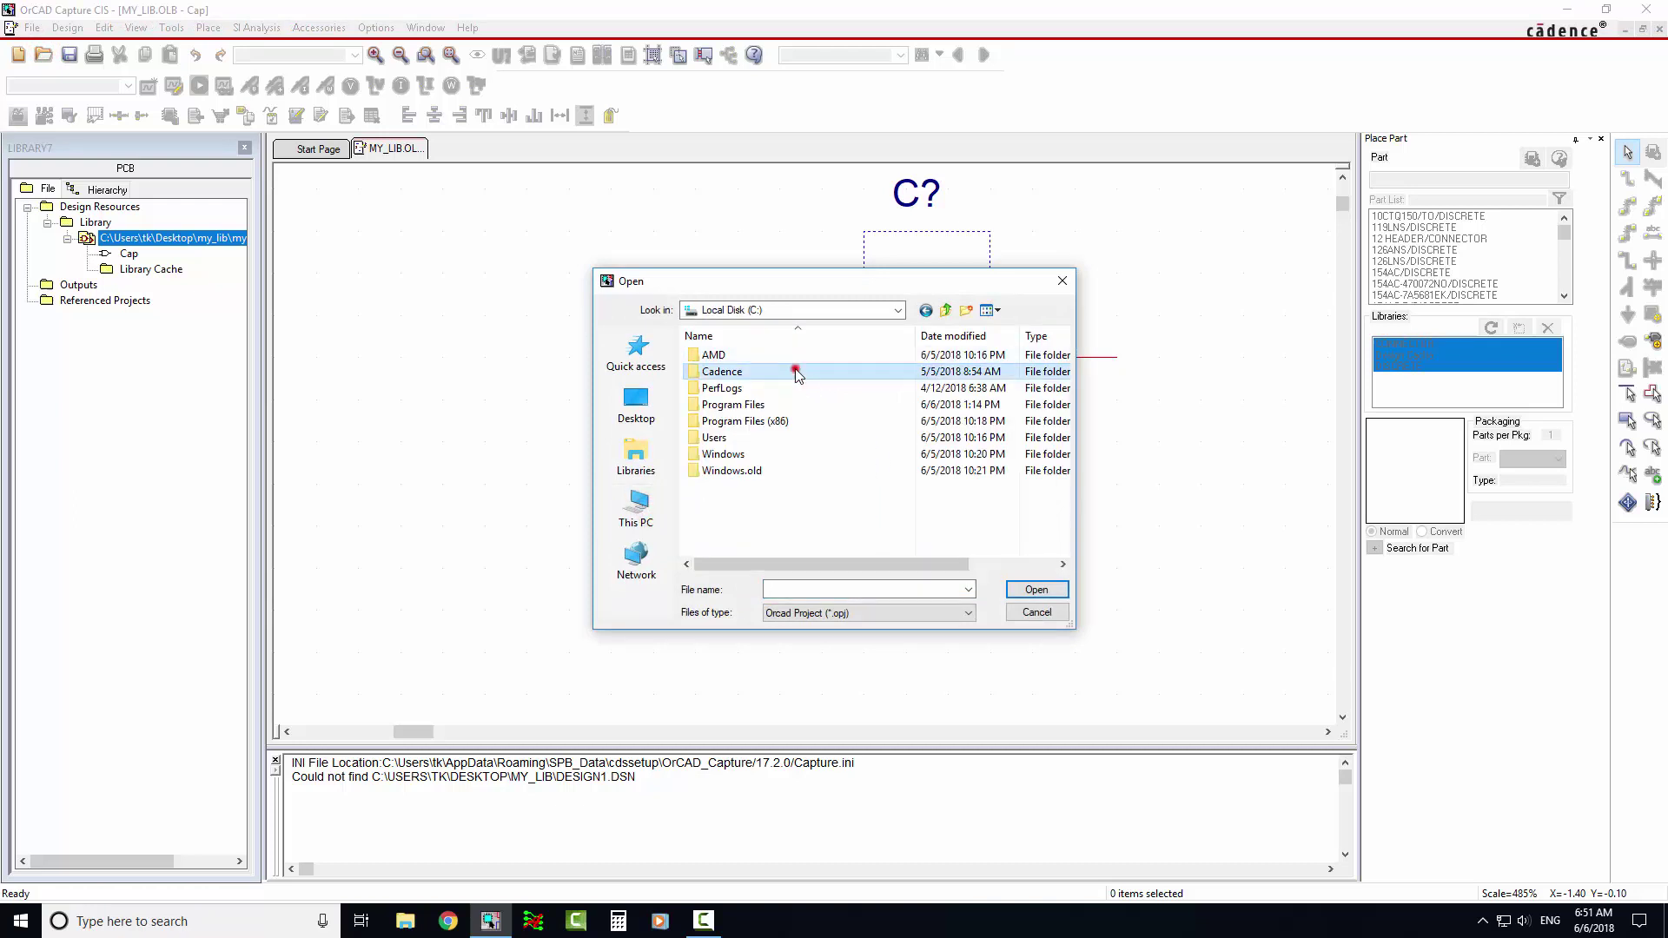
double_click(795, 372)
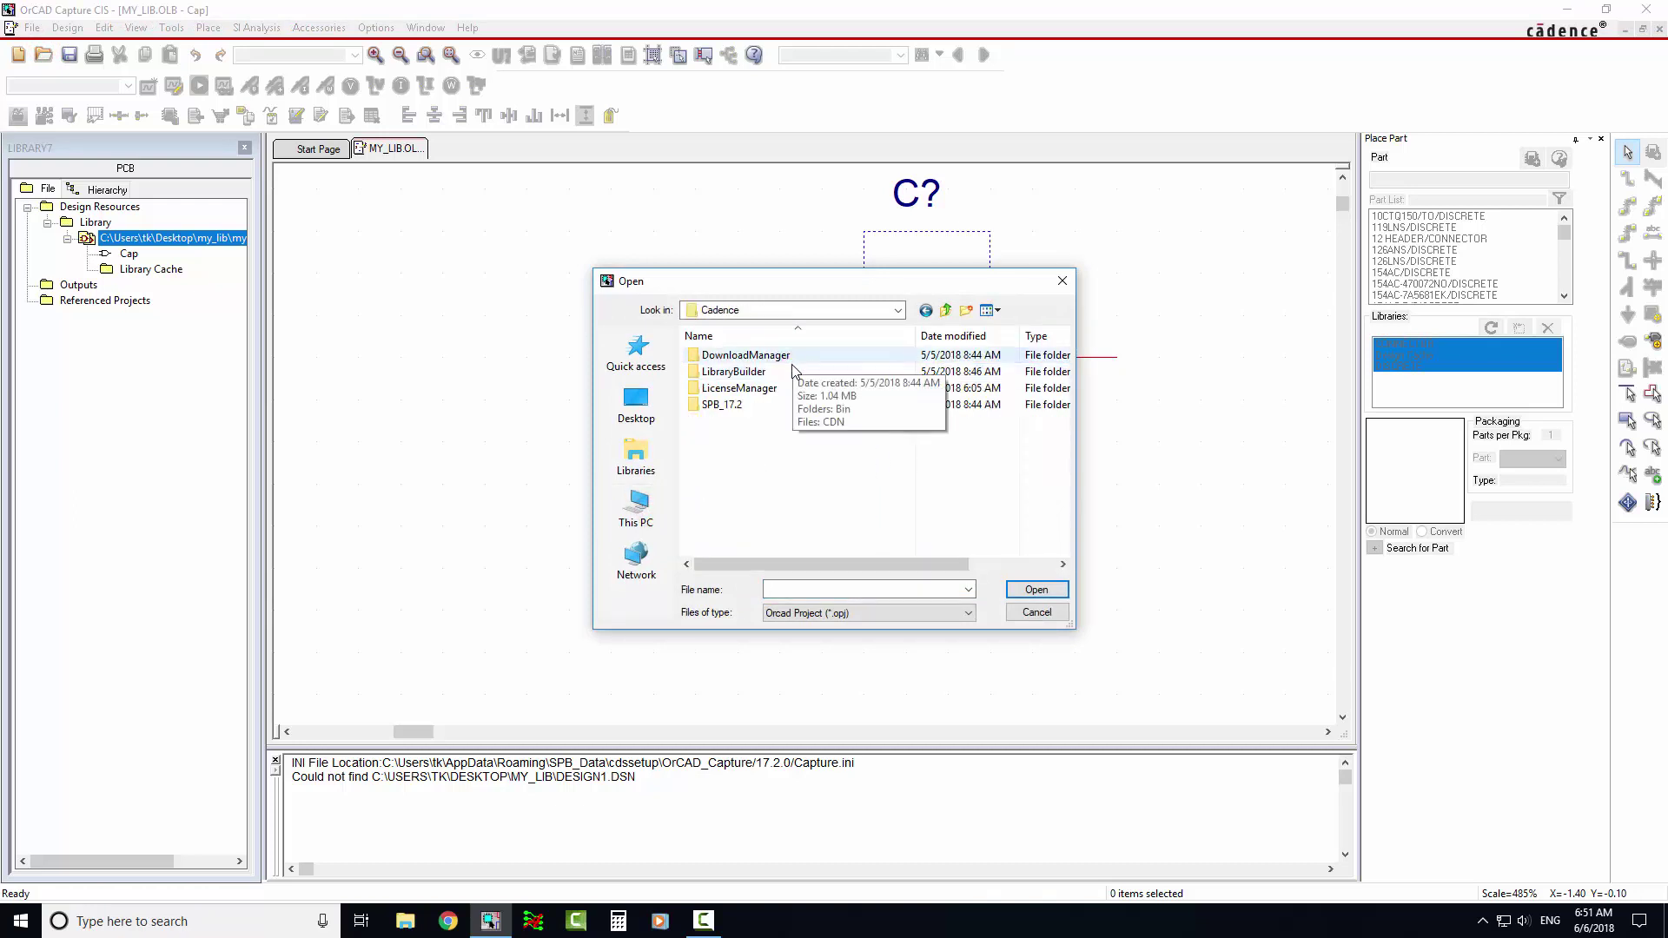
double_click(723, 404)
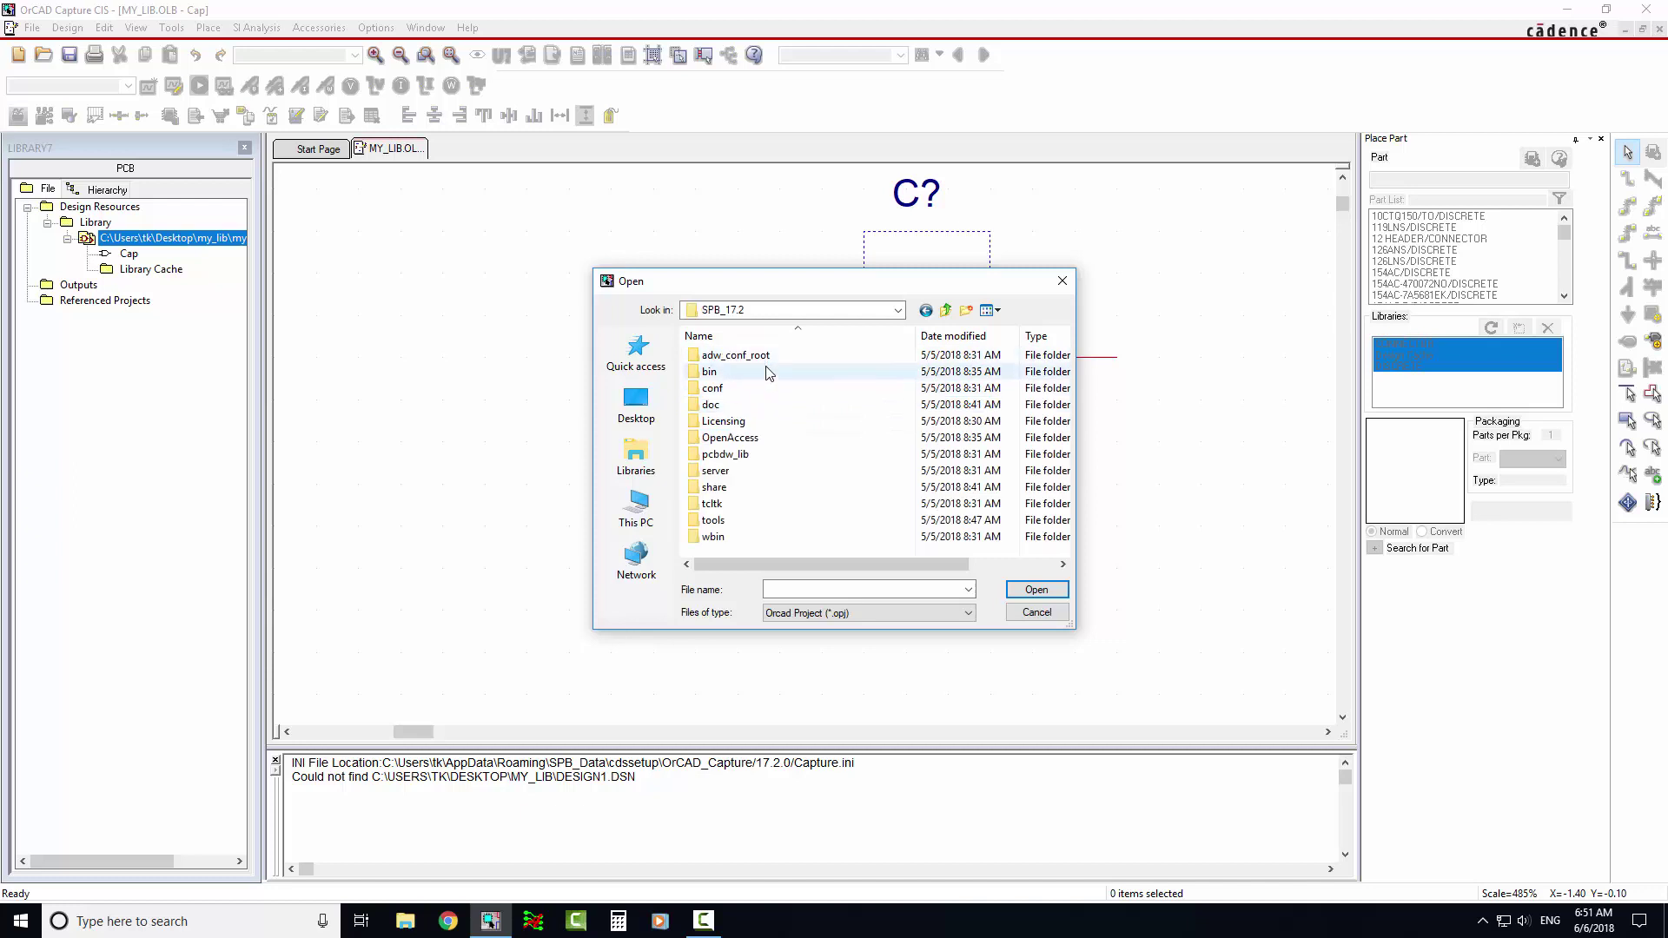
double_click(743, 521)
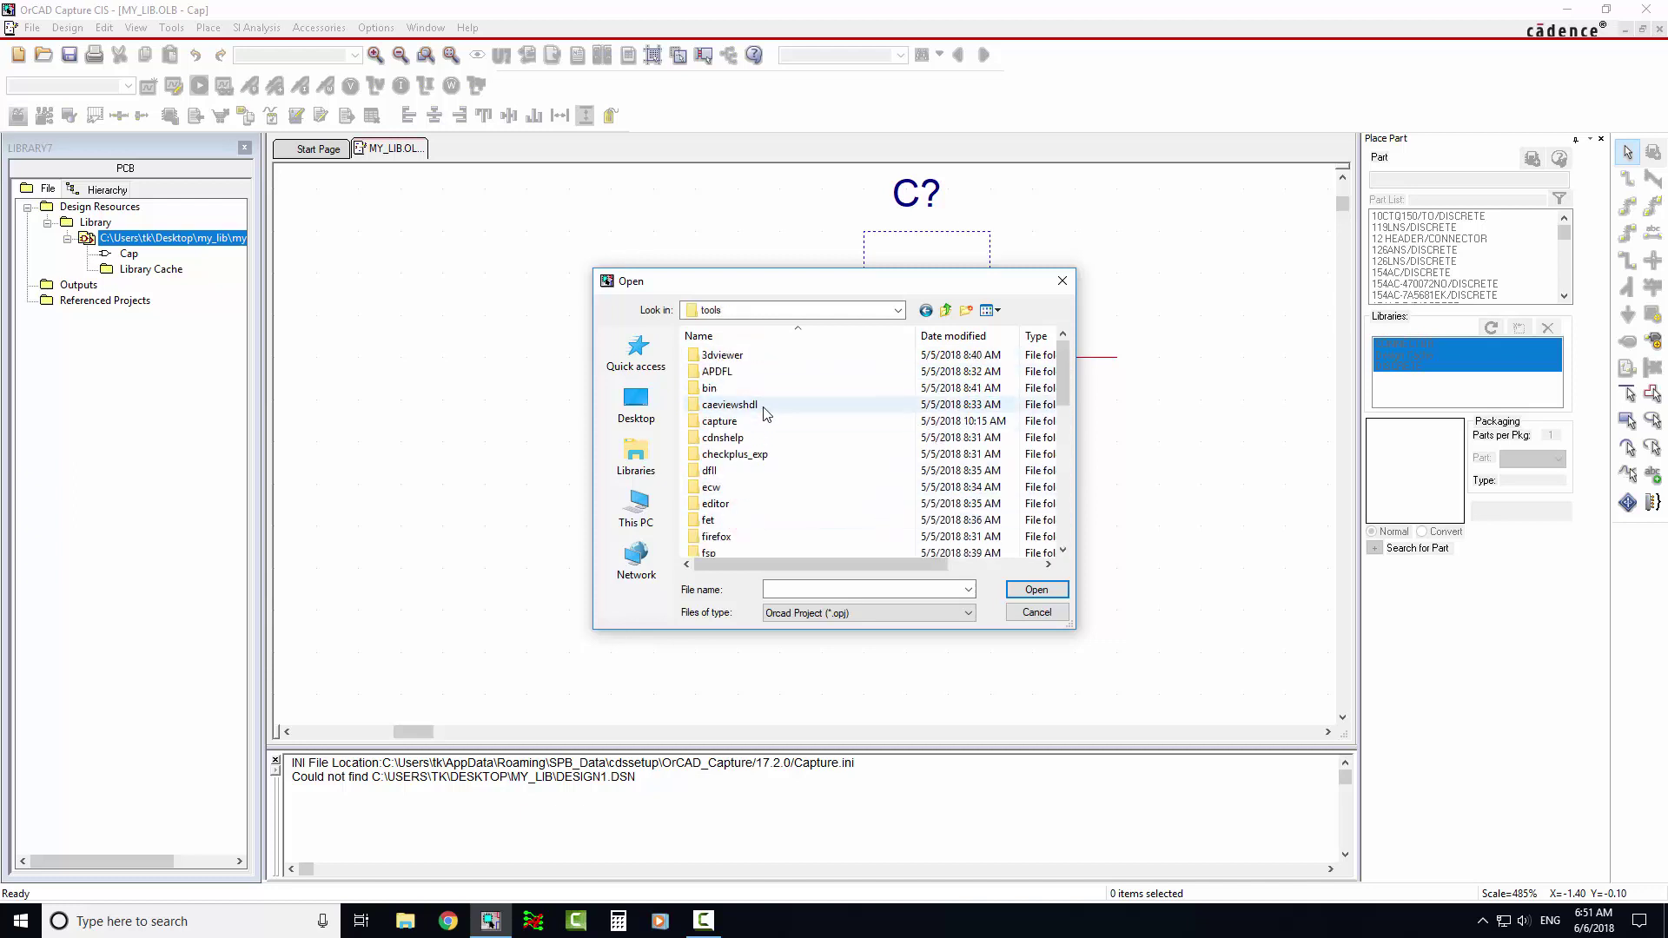
double_click(766, 421)
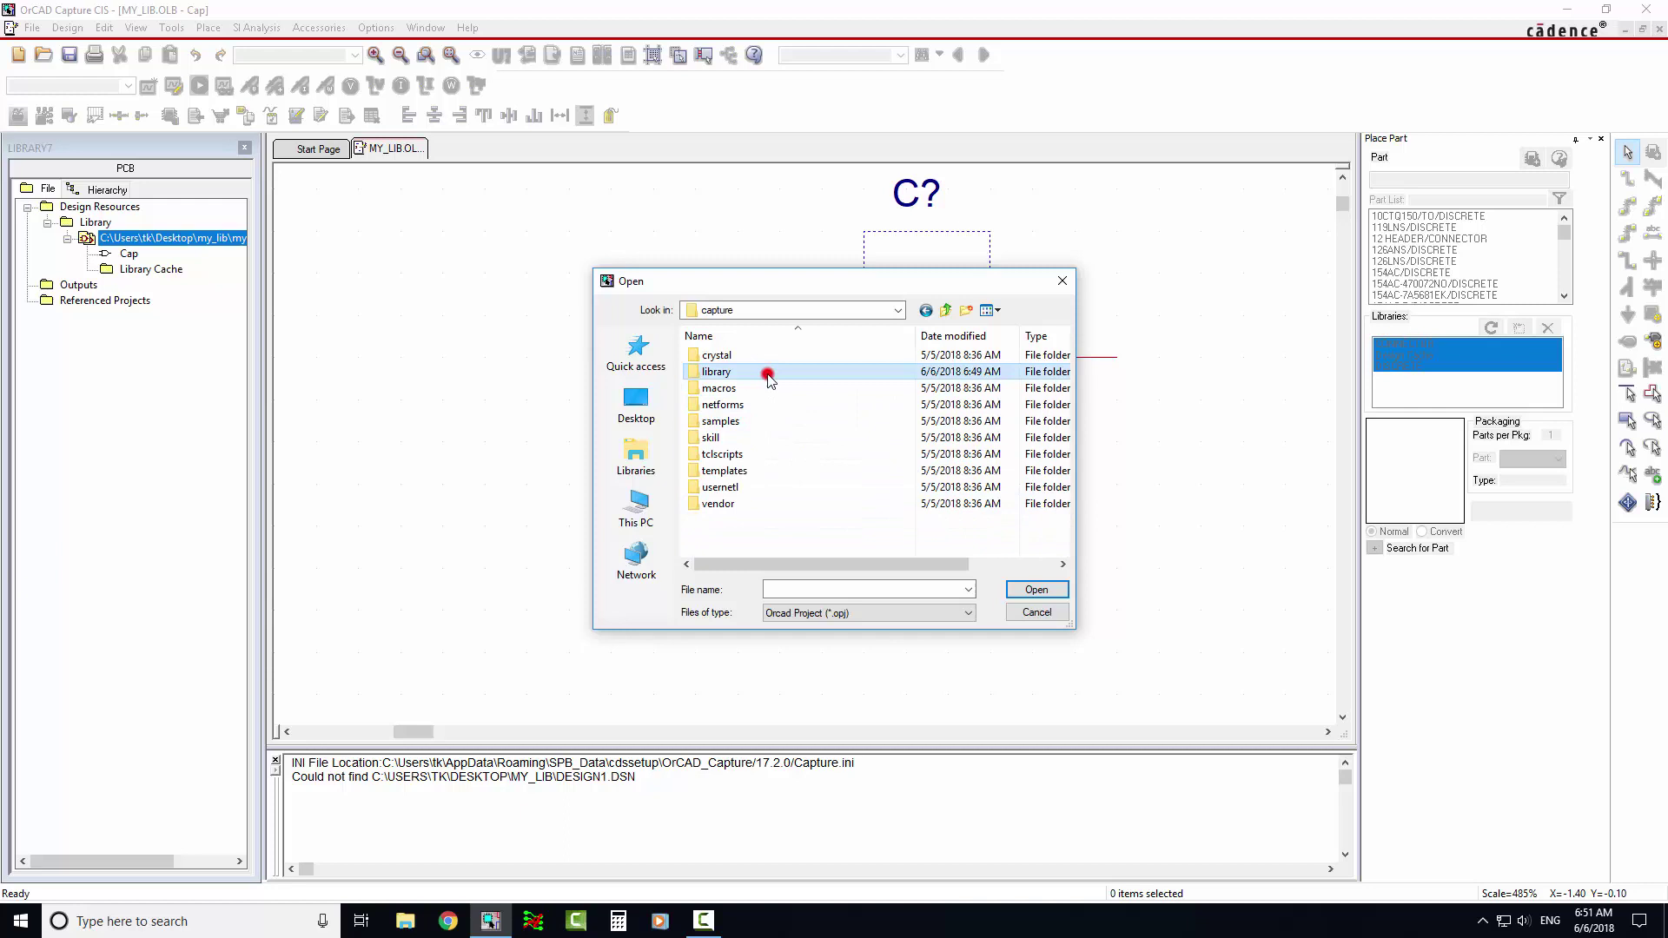
double_click(768, 378)
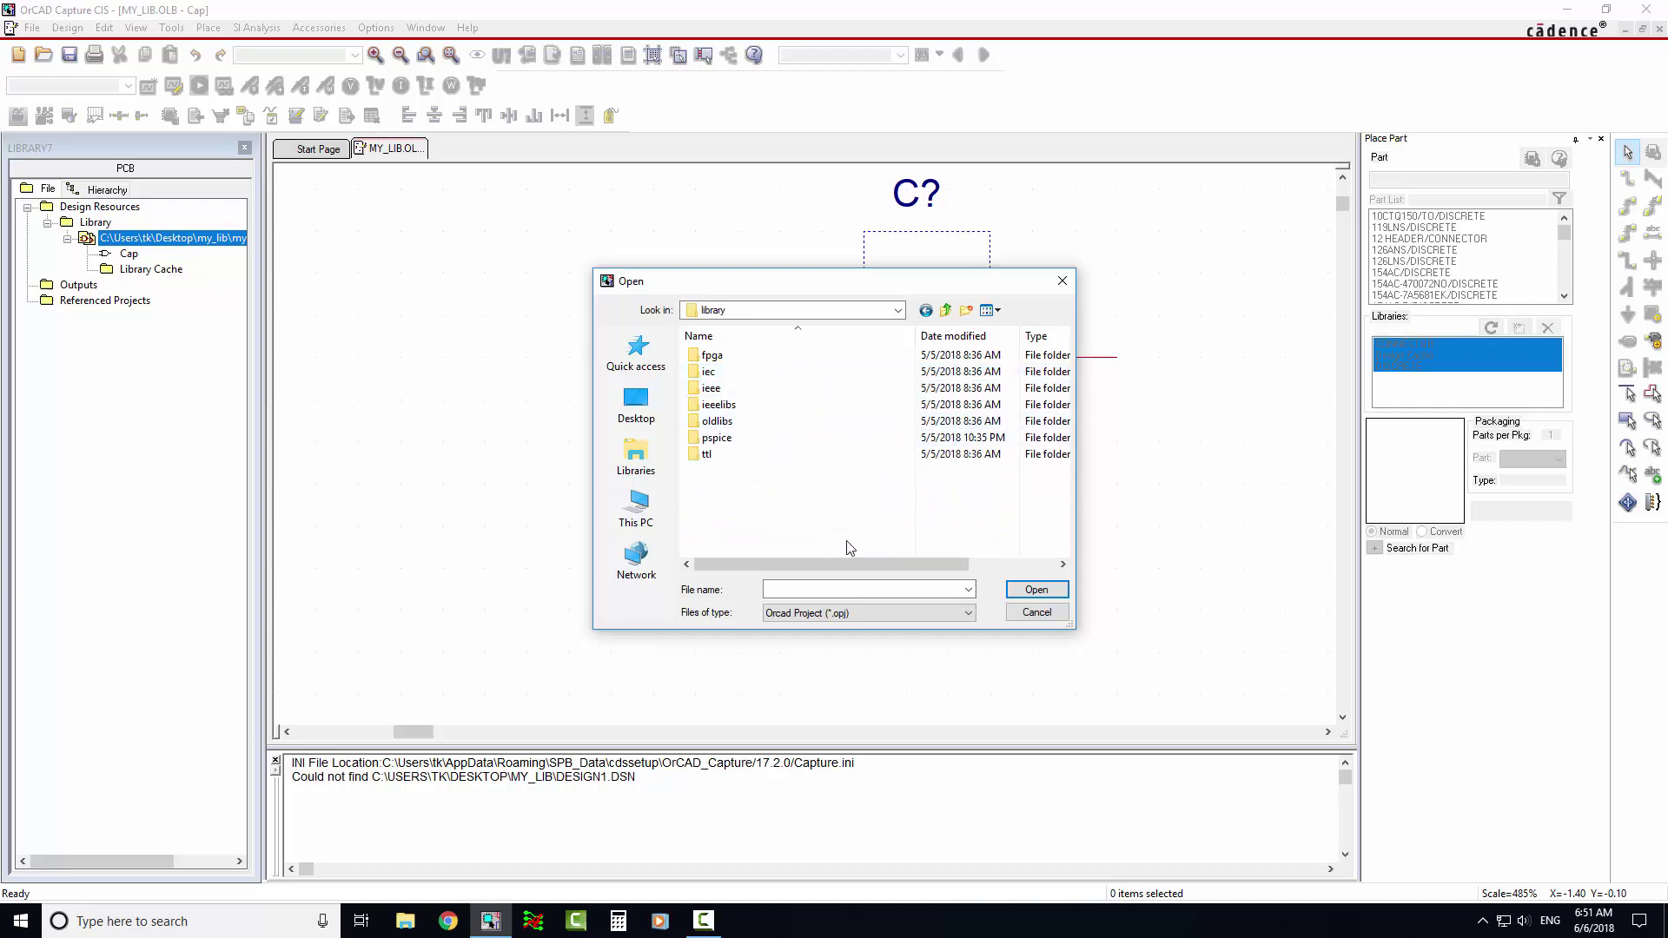
left_click(868, 611)
left_click(865, 649)
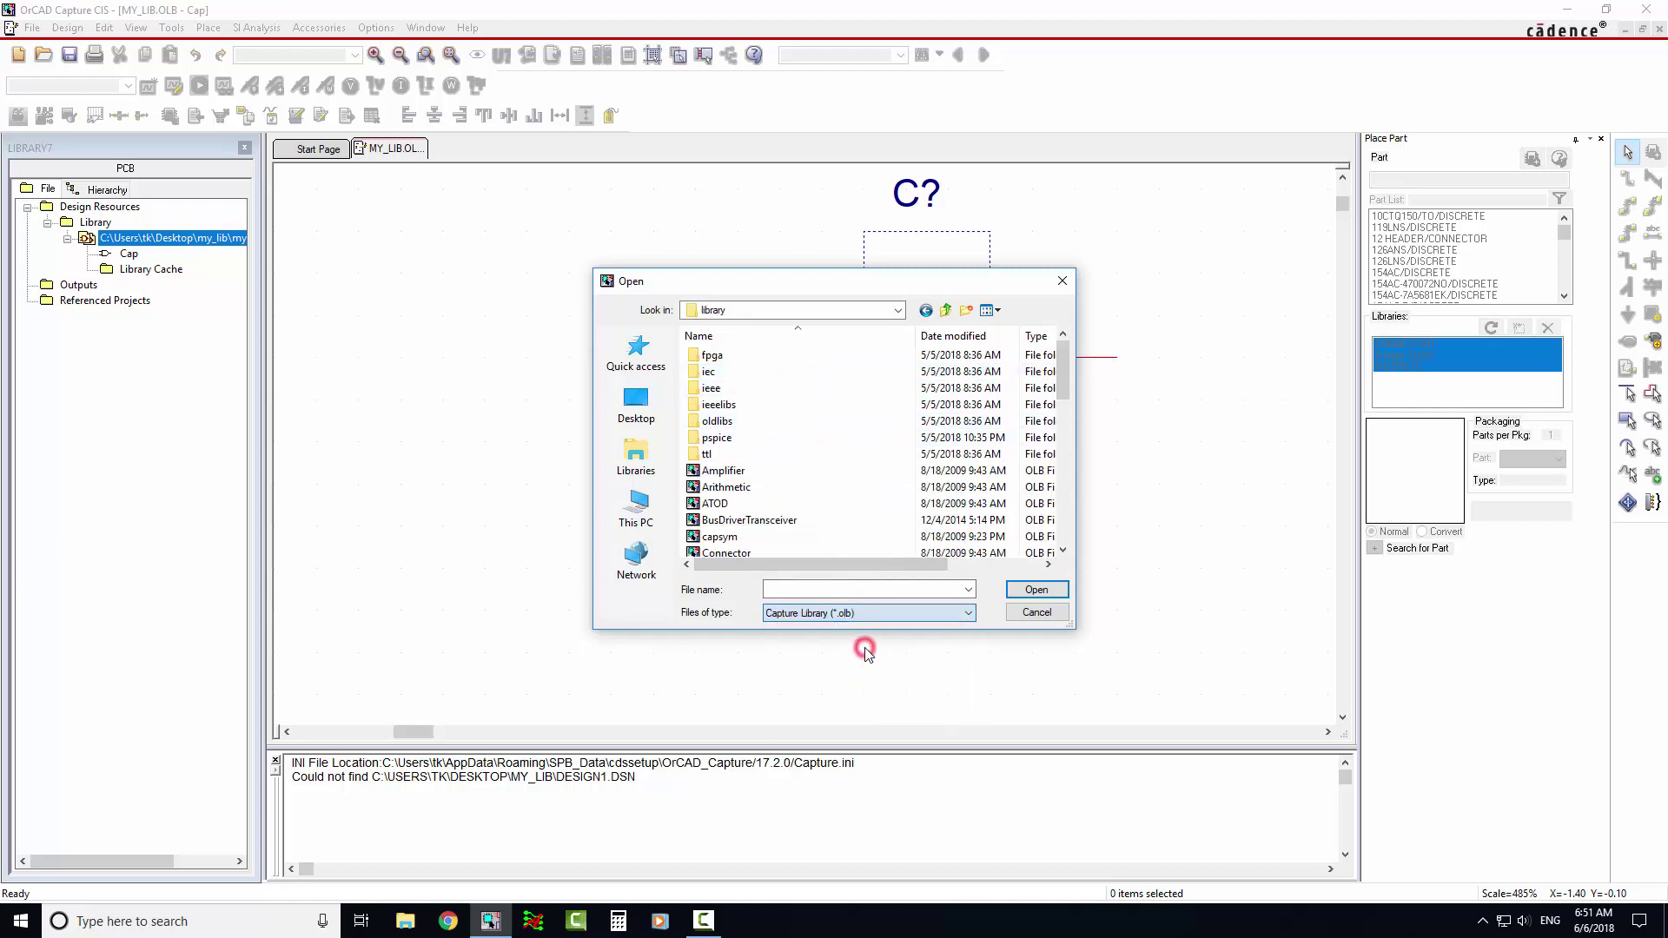
scroll(847, 477, "down", 2)
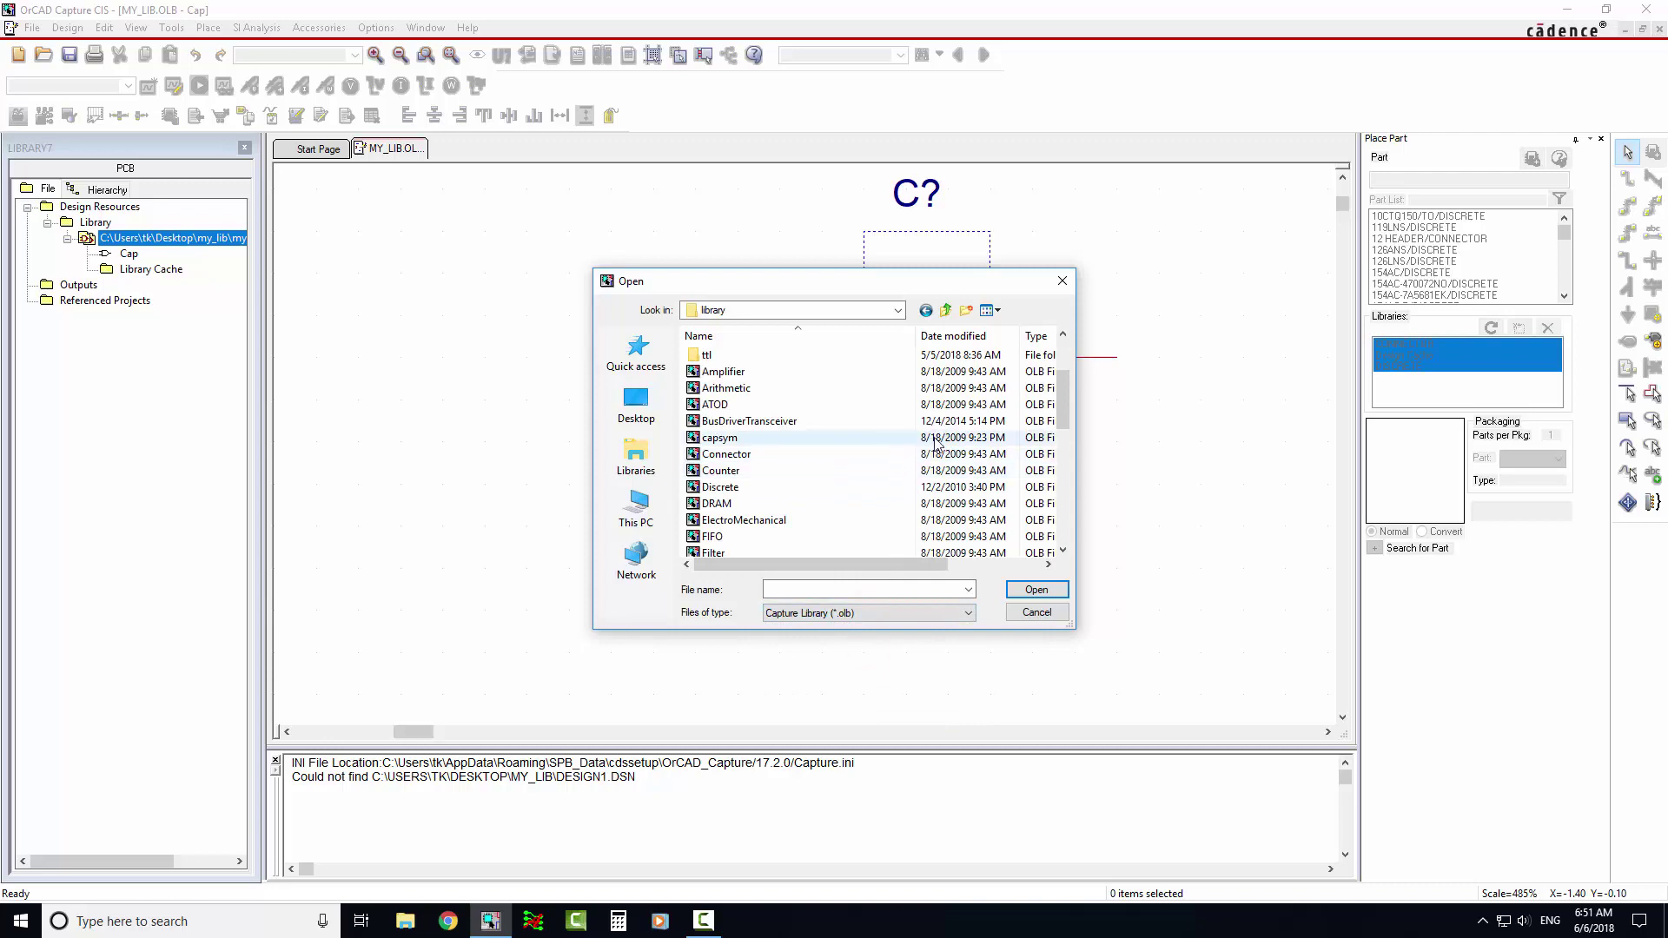
Open the DISCRETE library and copy the resistor part R
double_click(912, 486)
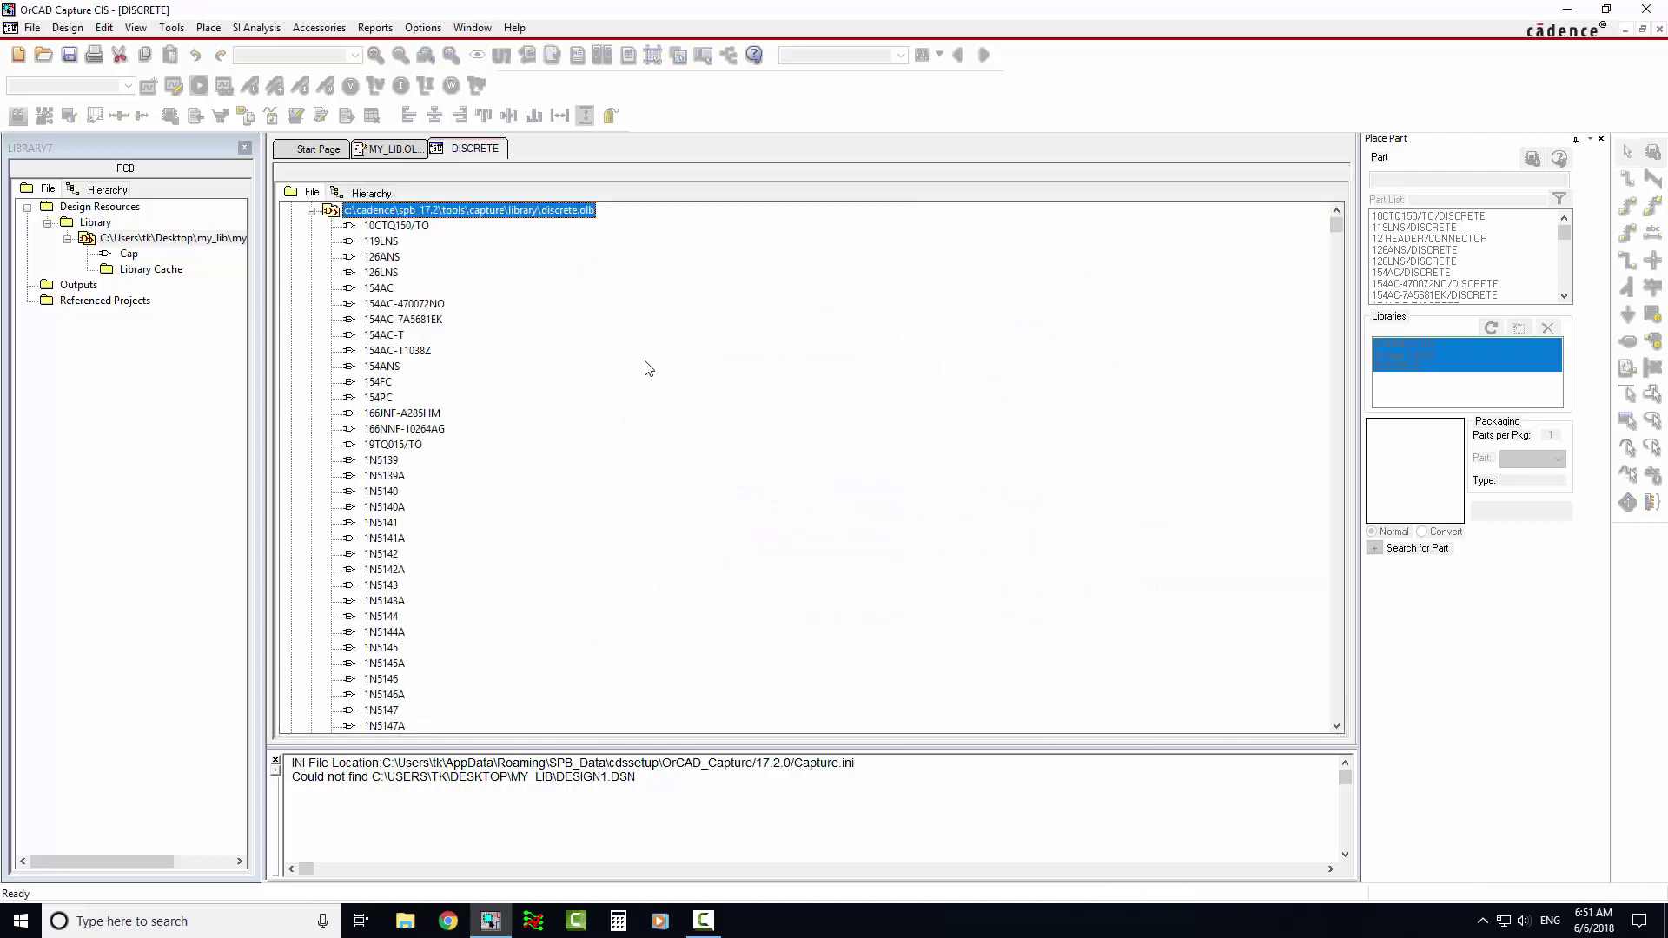
key("r")
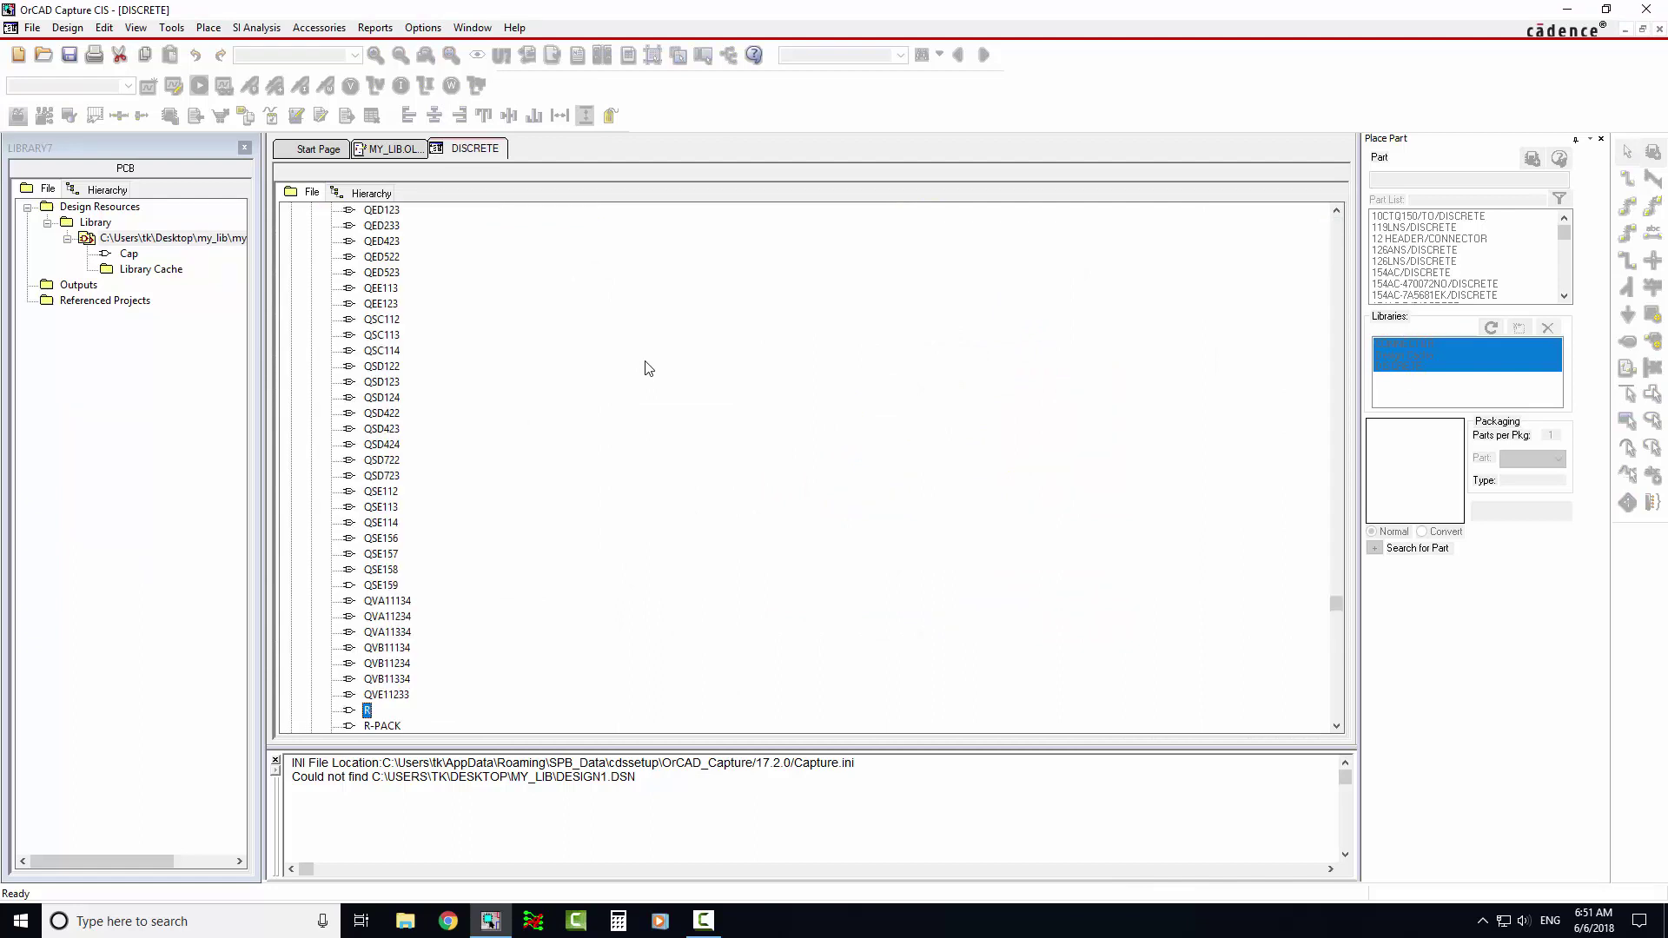
scroll(655, 392, "down", 1)
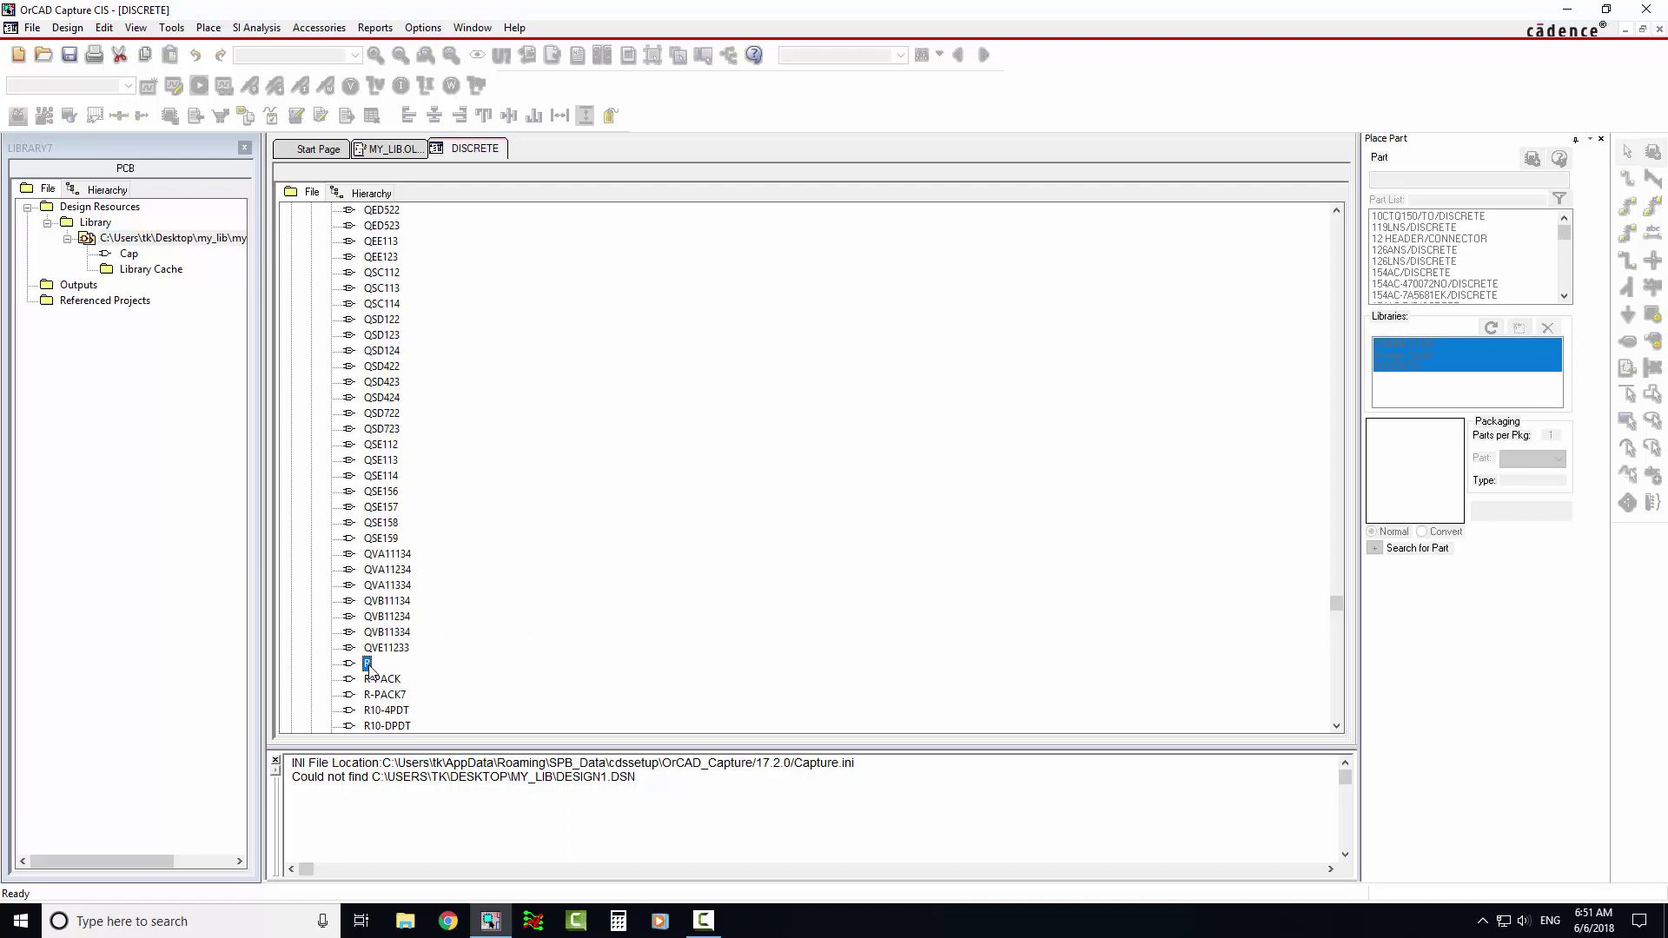
right_click(368, 666)
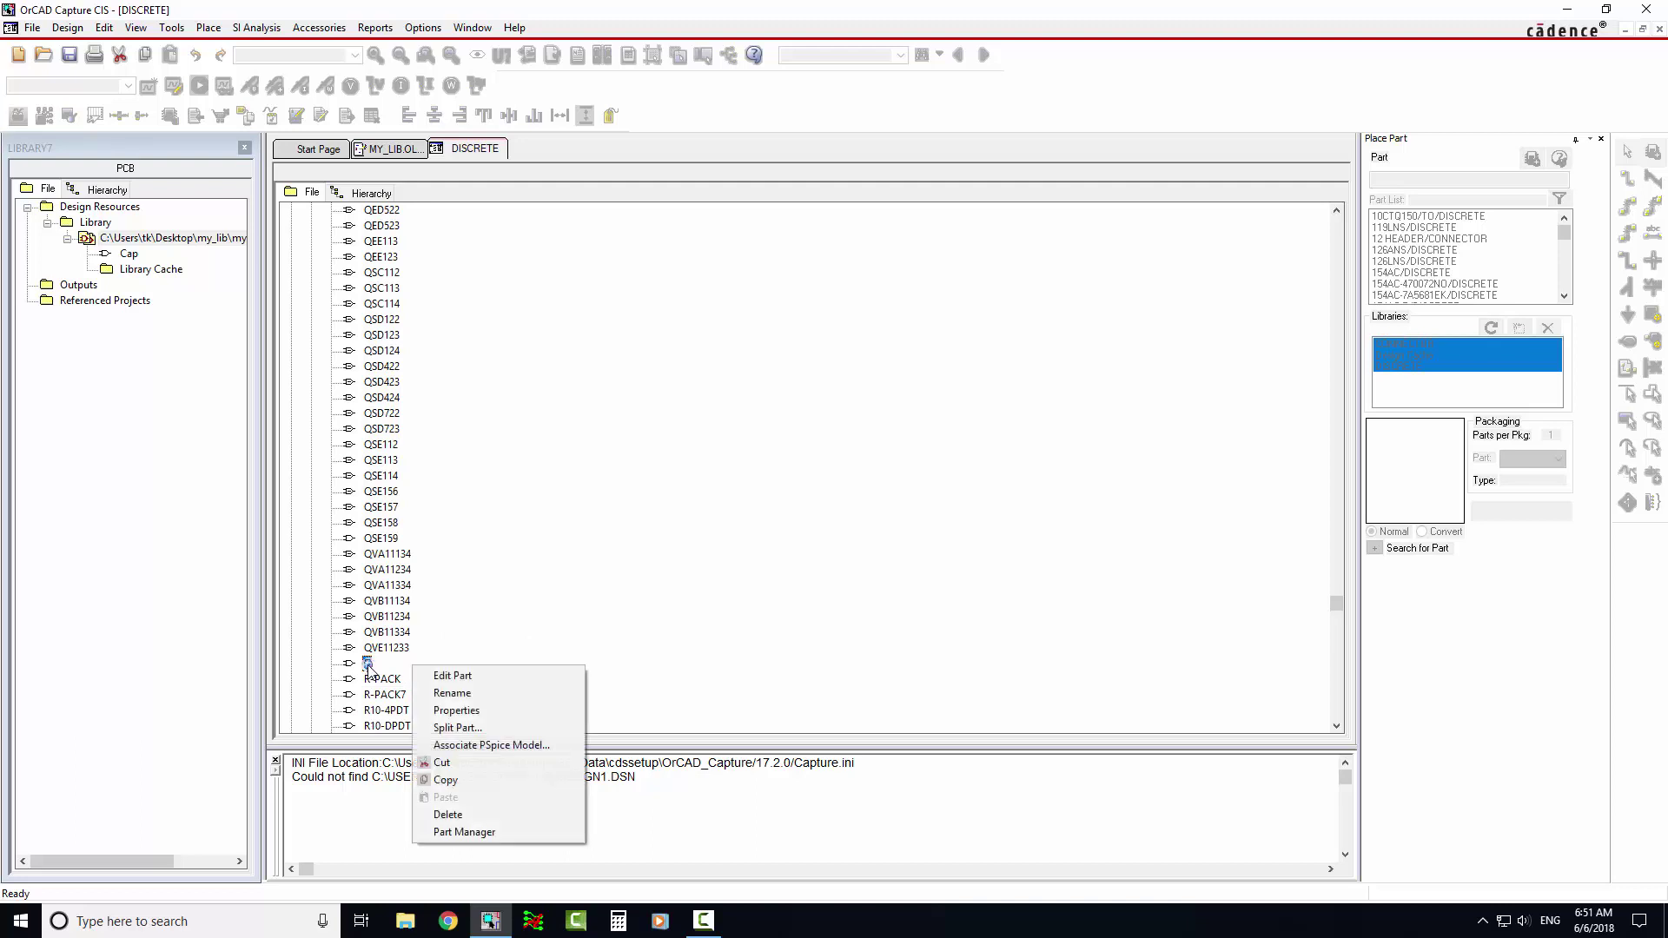
left_click(467, 787)
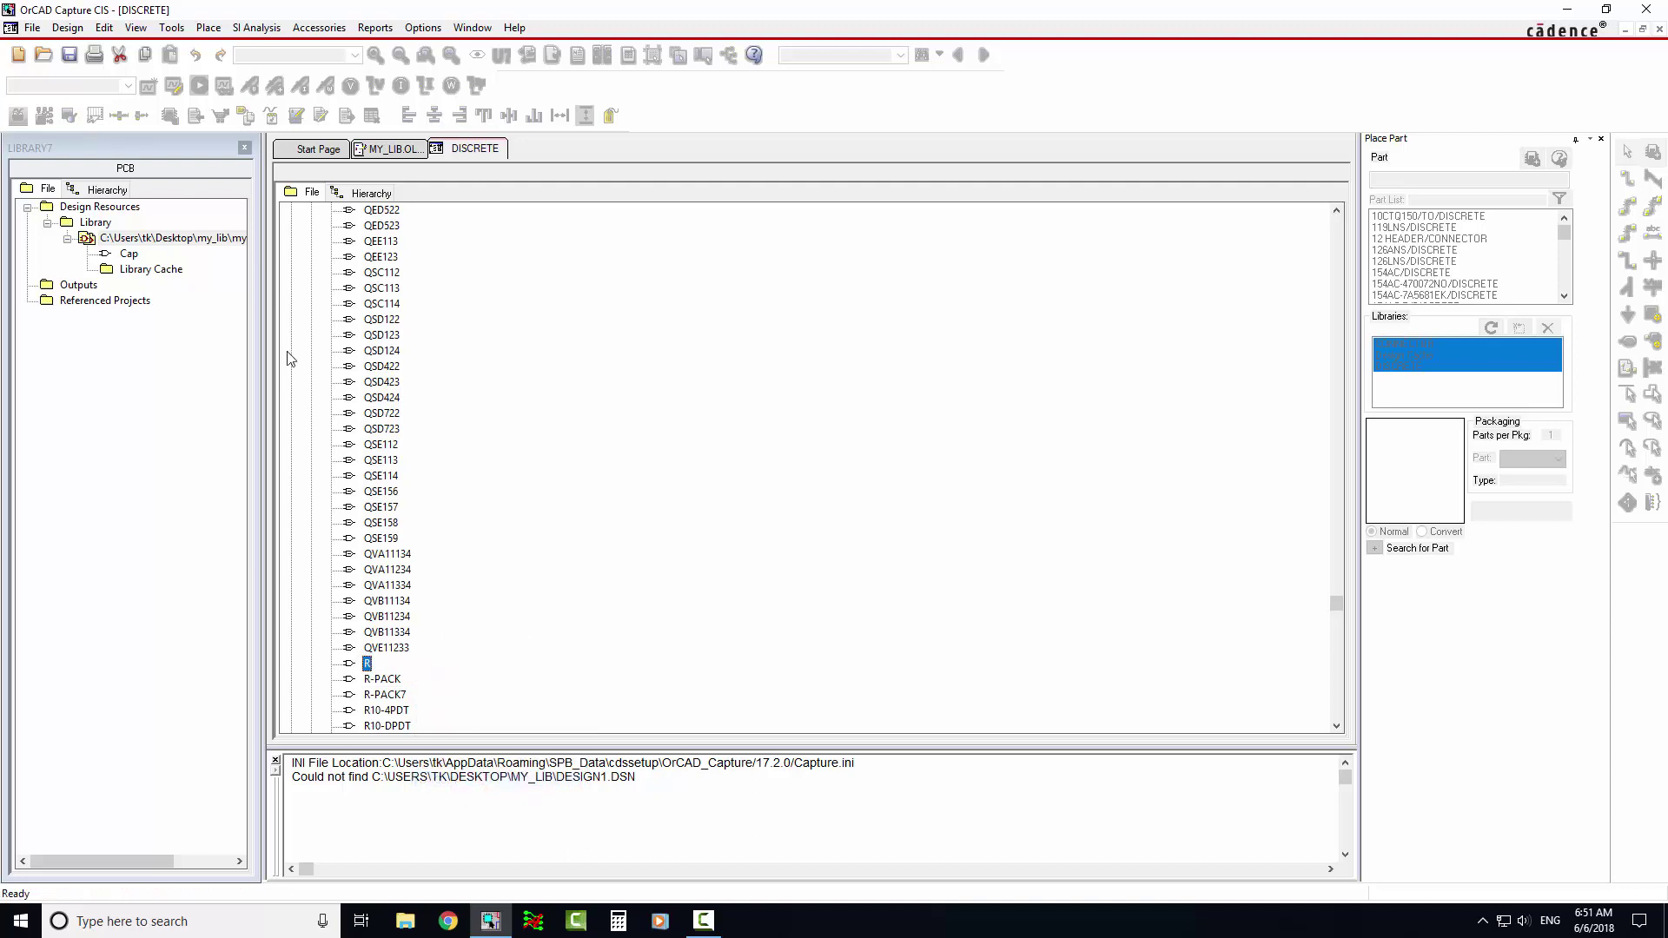
Paste R into MY_LIB and open it for editing
right_click(158, 243)
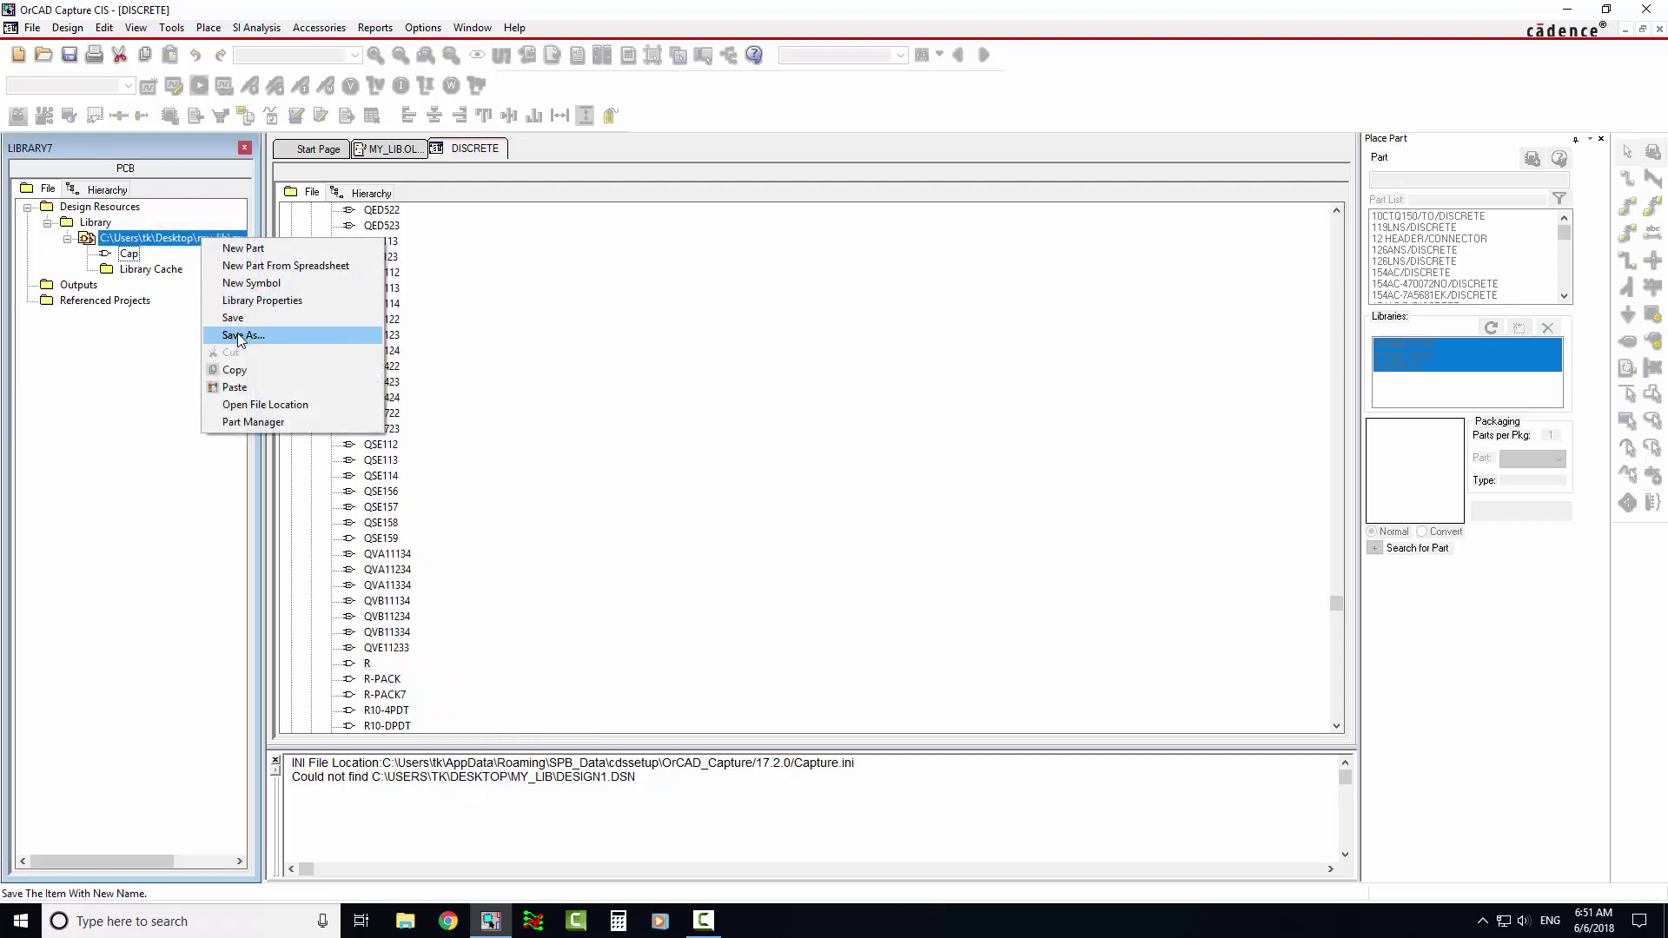
left_click(237, 387)
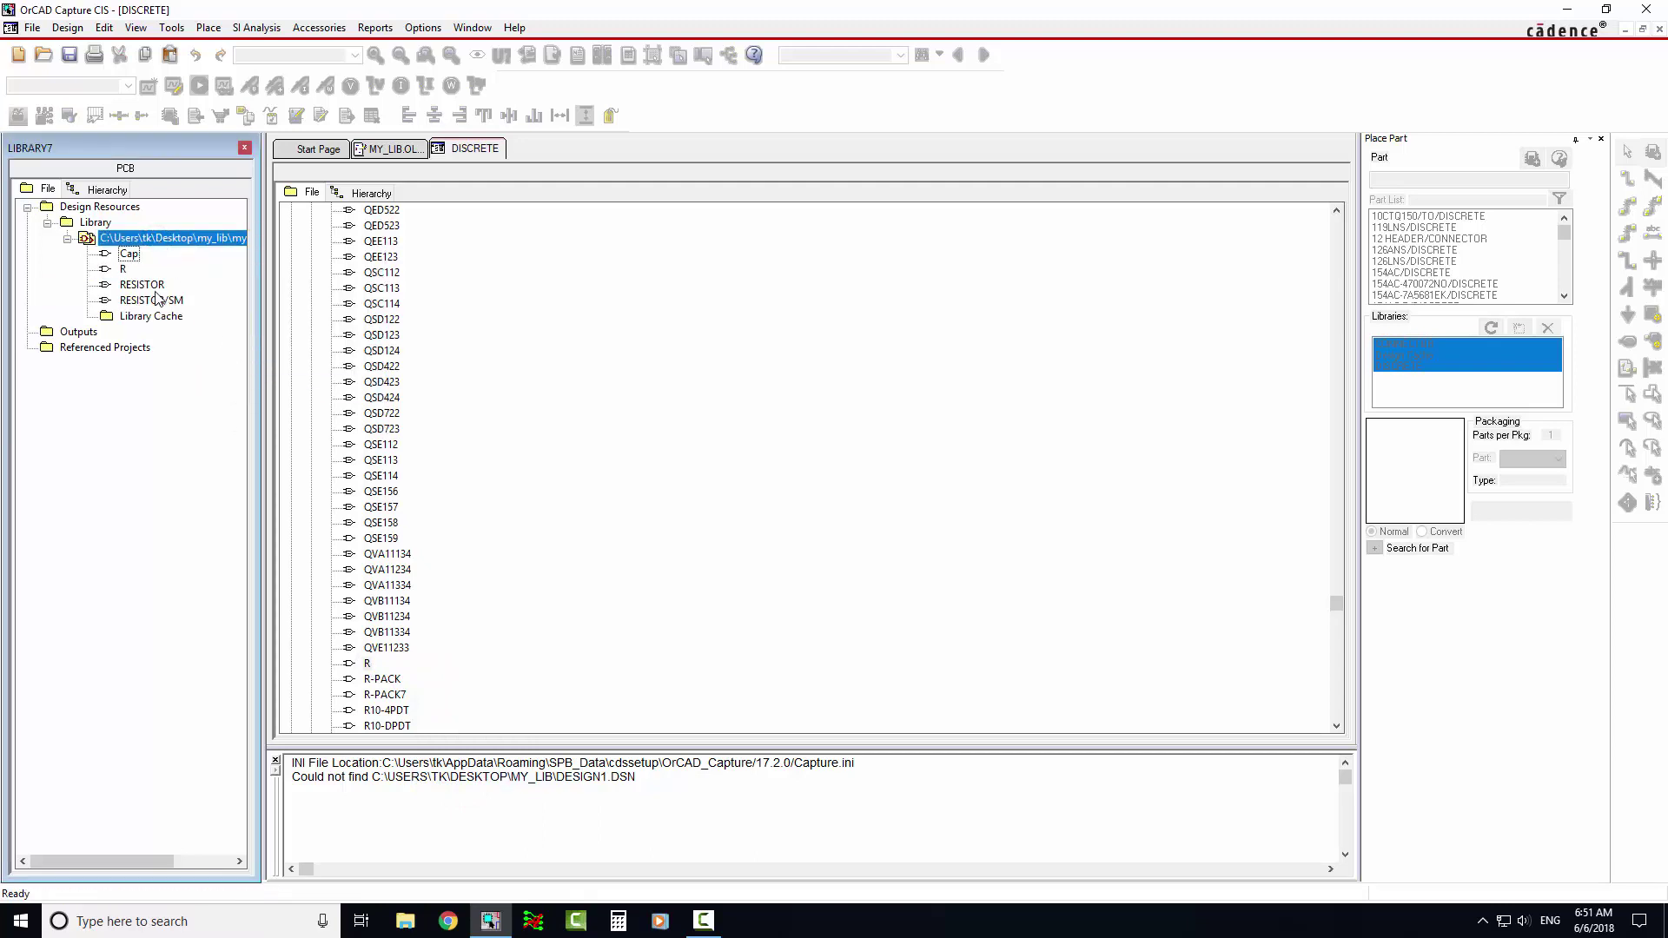
scroll(746, 469, "down", 1)
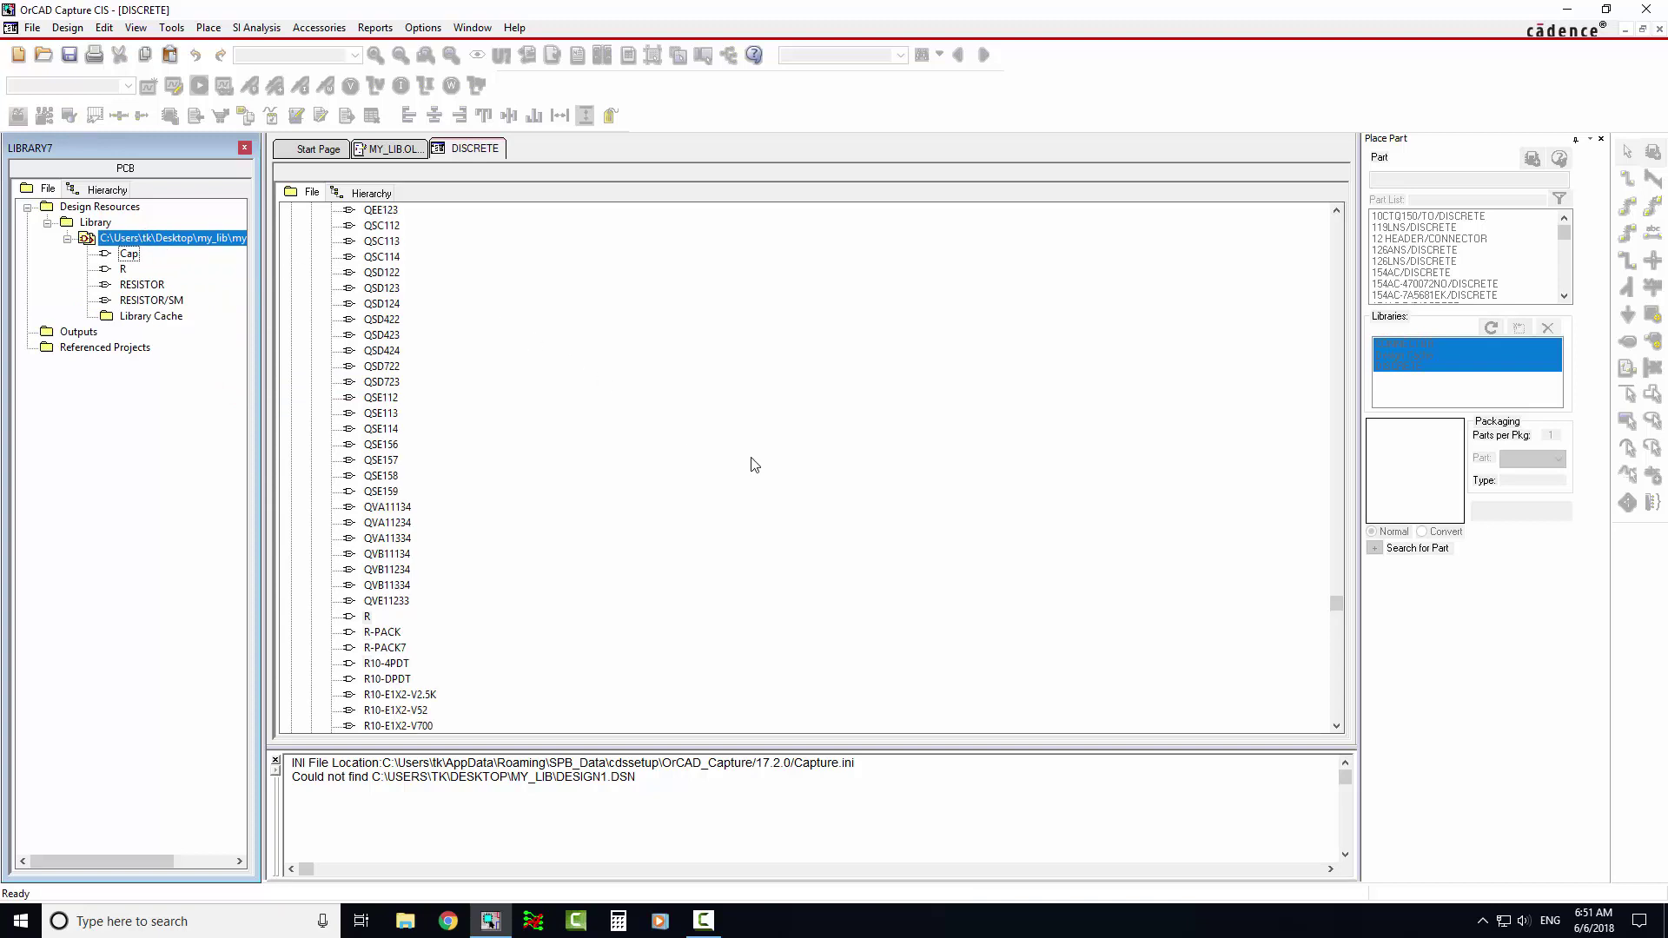
left_click(734, 436)
left_click(131, 284)
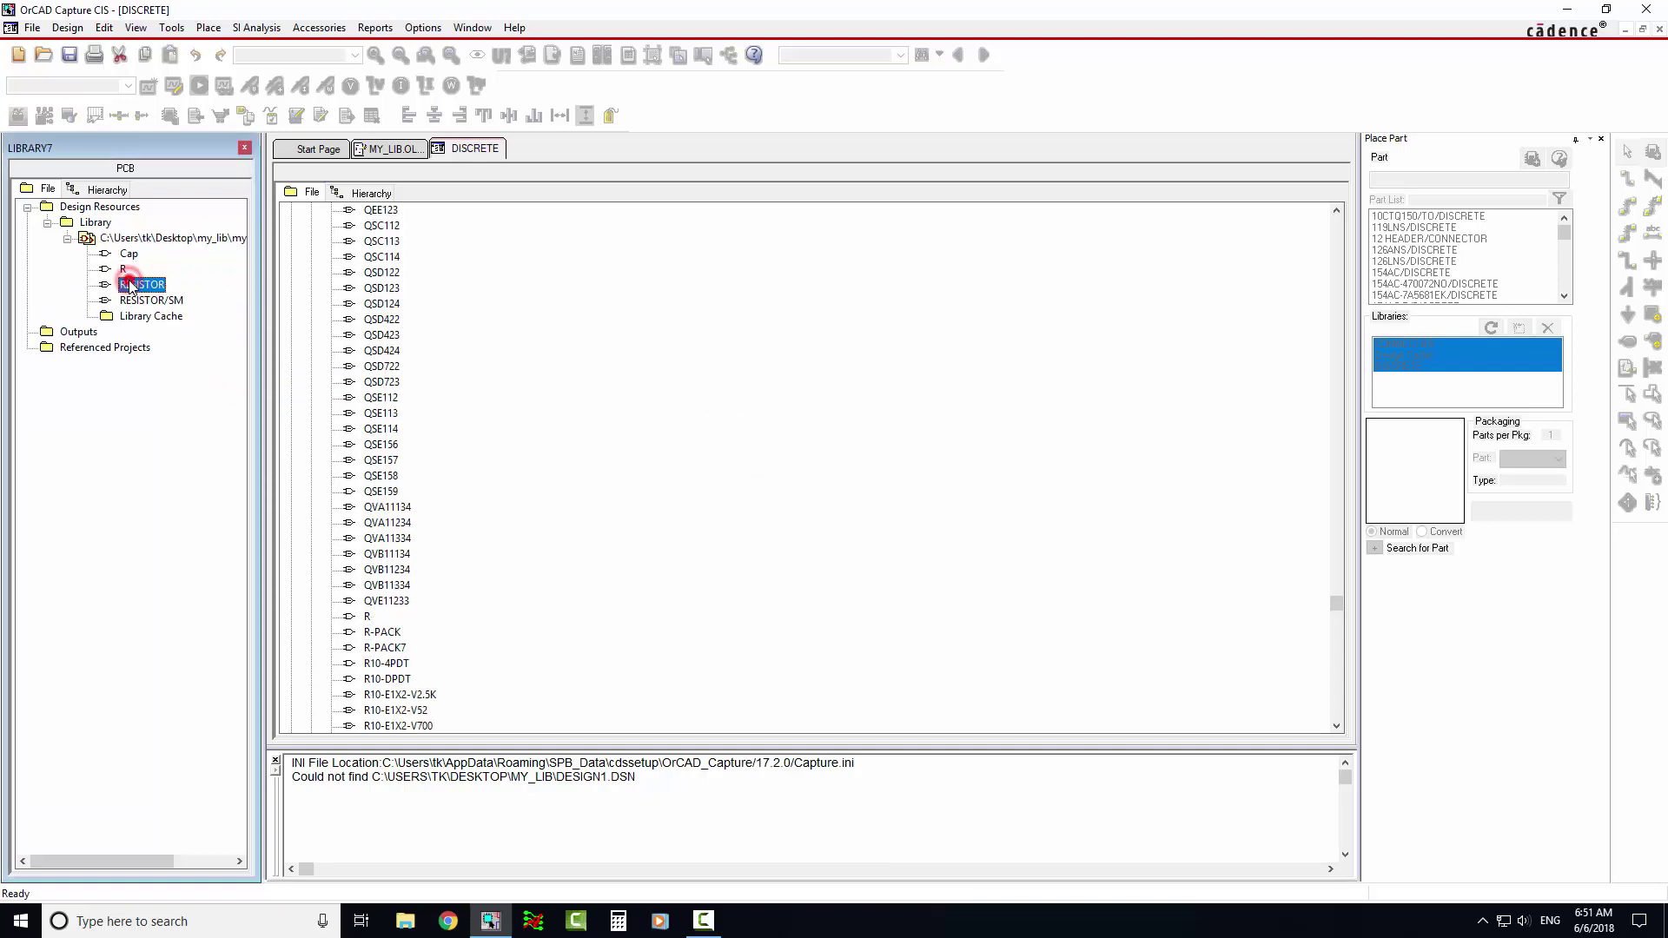
double_click(131, 284)
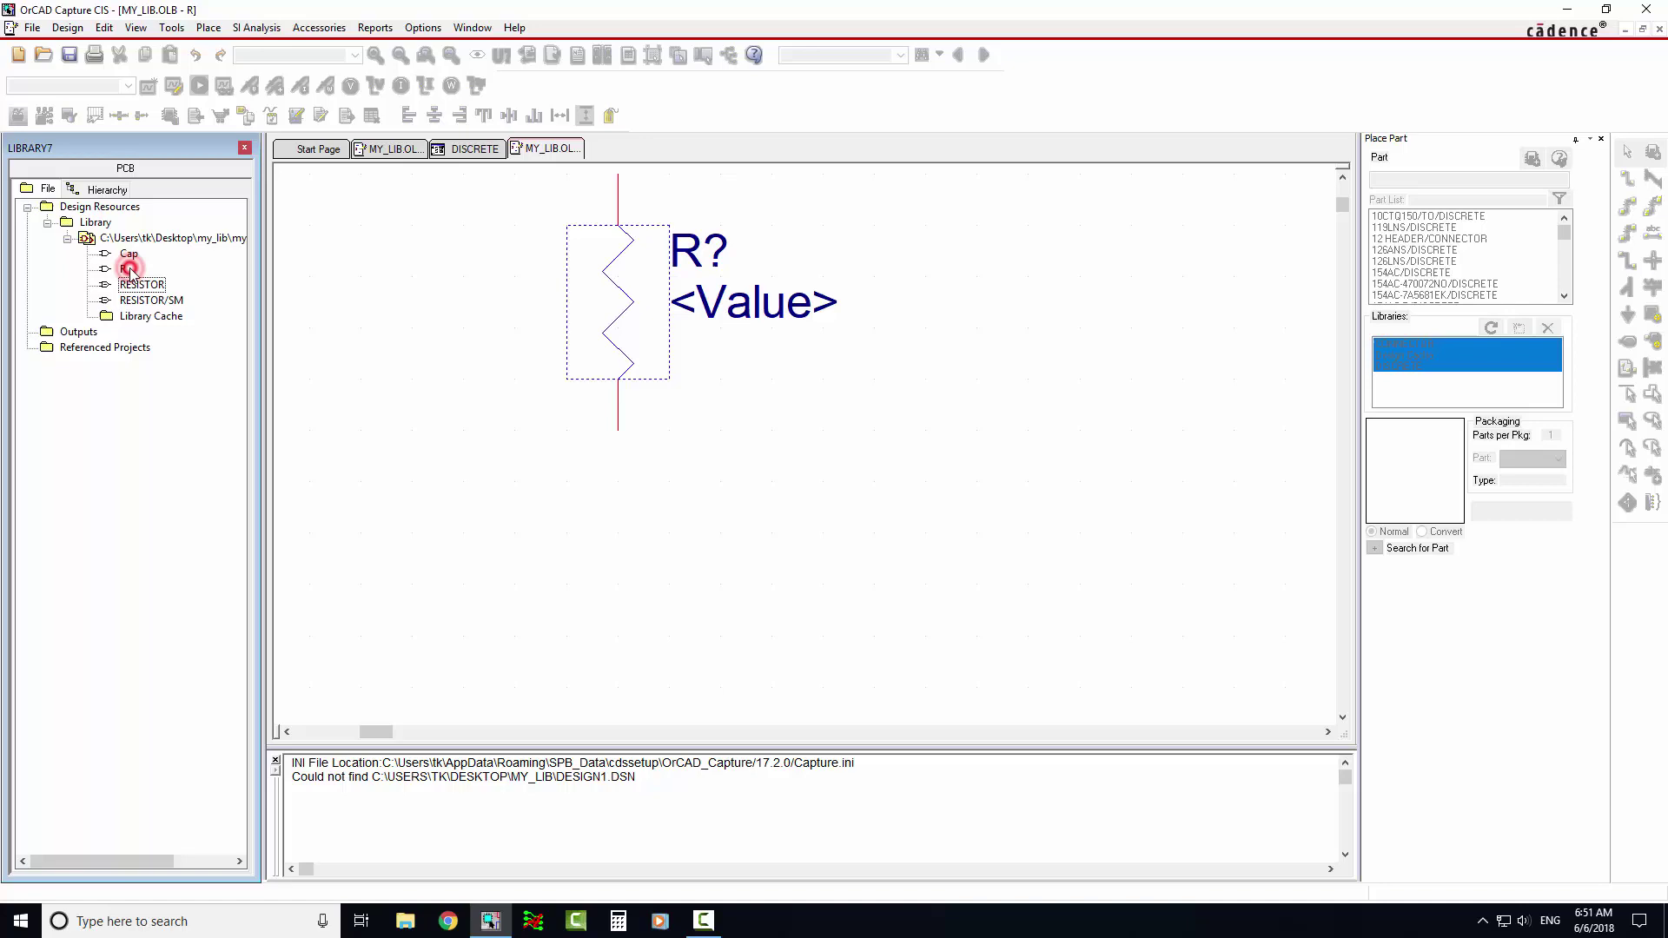
left_click(116, 277)
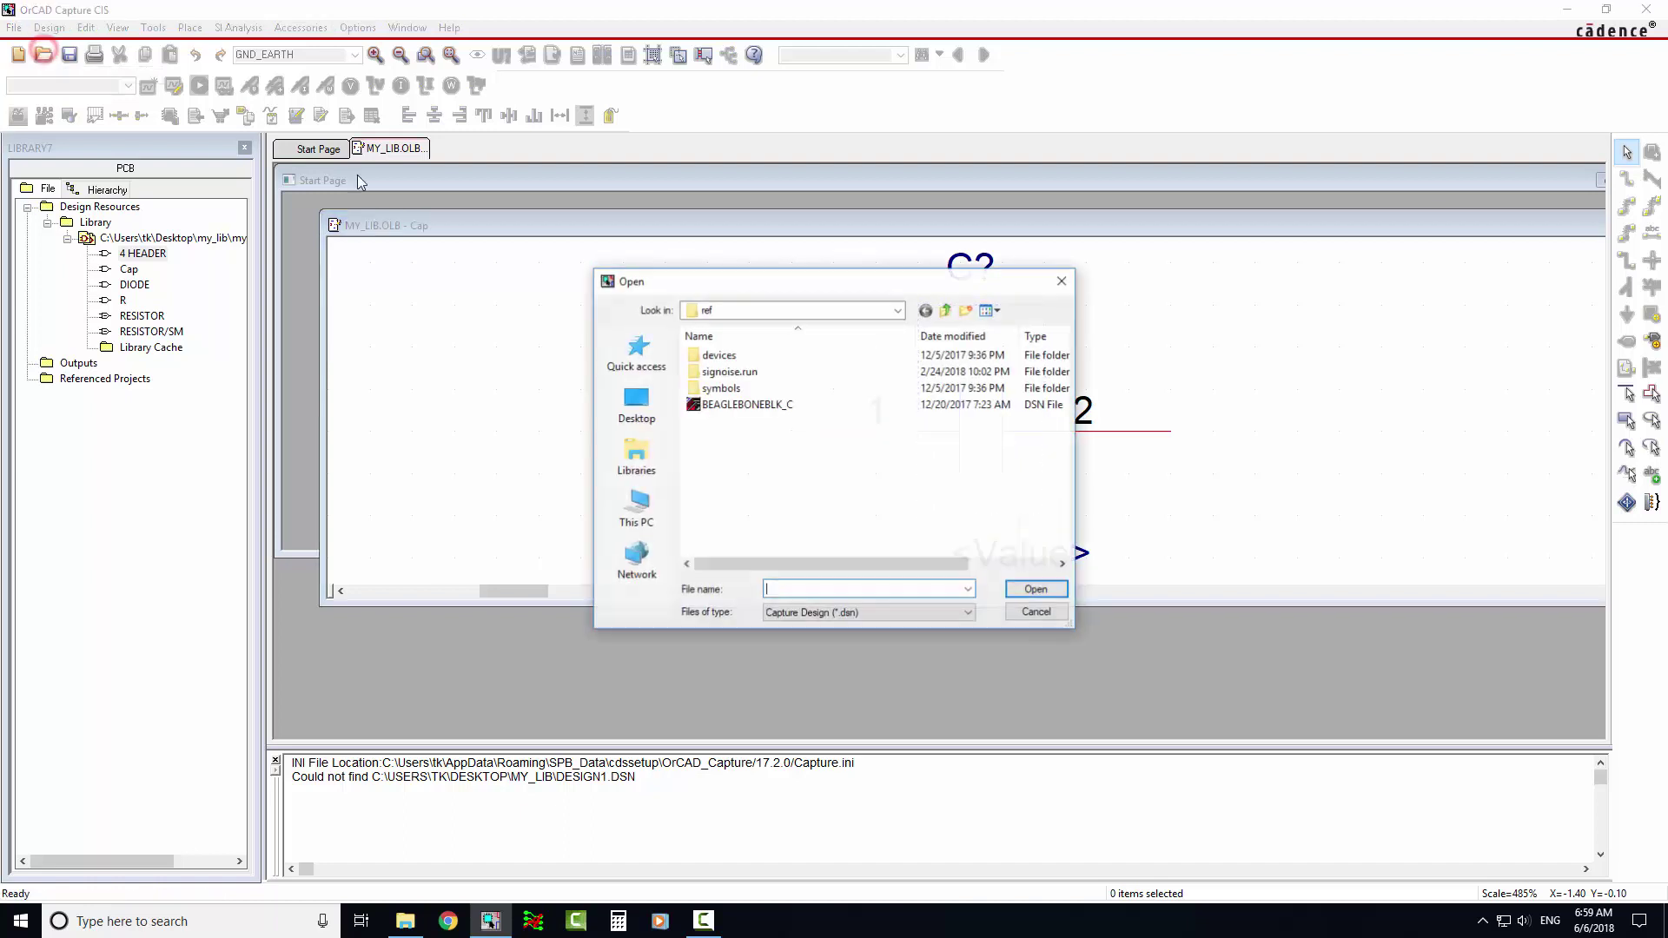
Set the file type to Orcad Project (*.opj) and open the beagleboneblk_c project
left_click(909, 613)
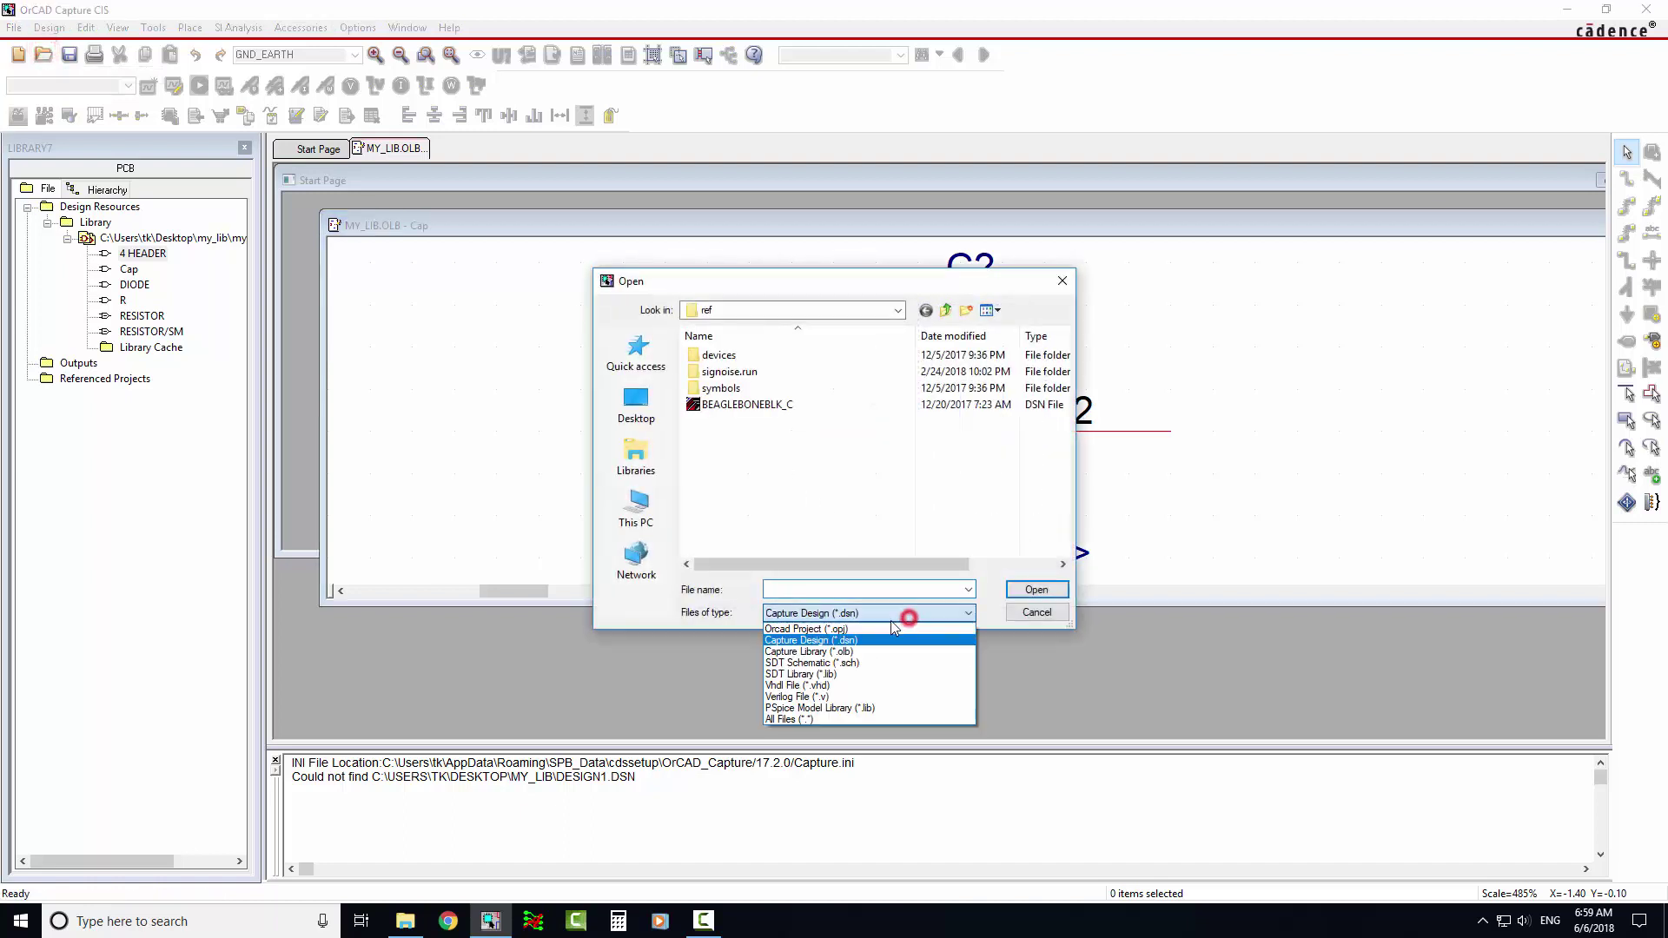
left_click(840, 630)
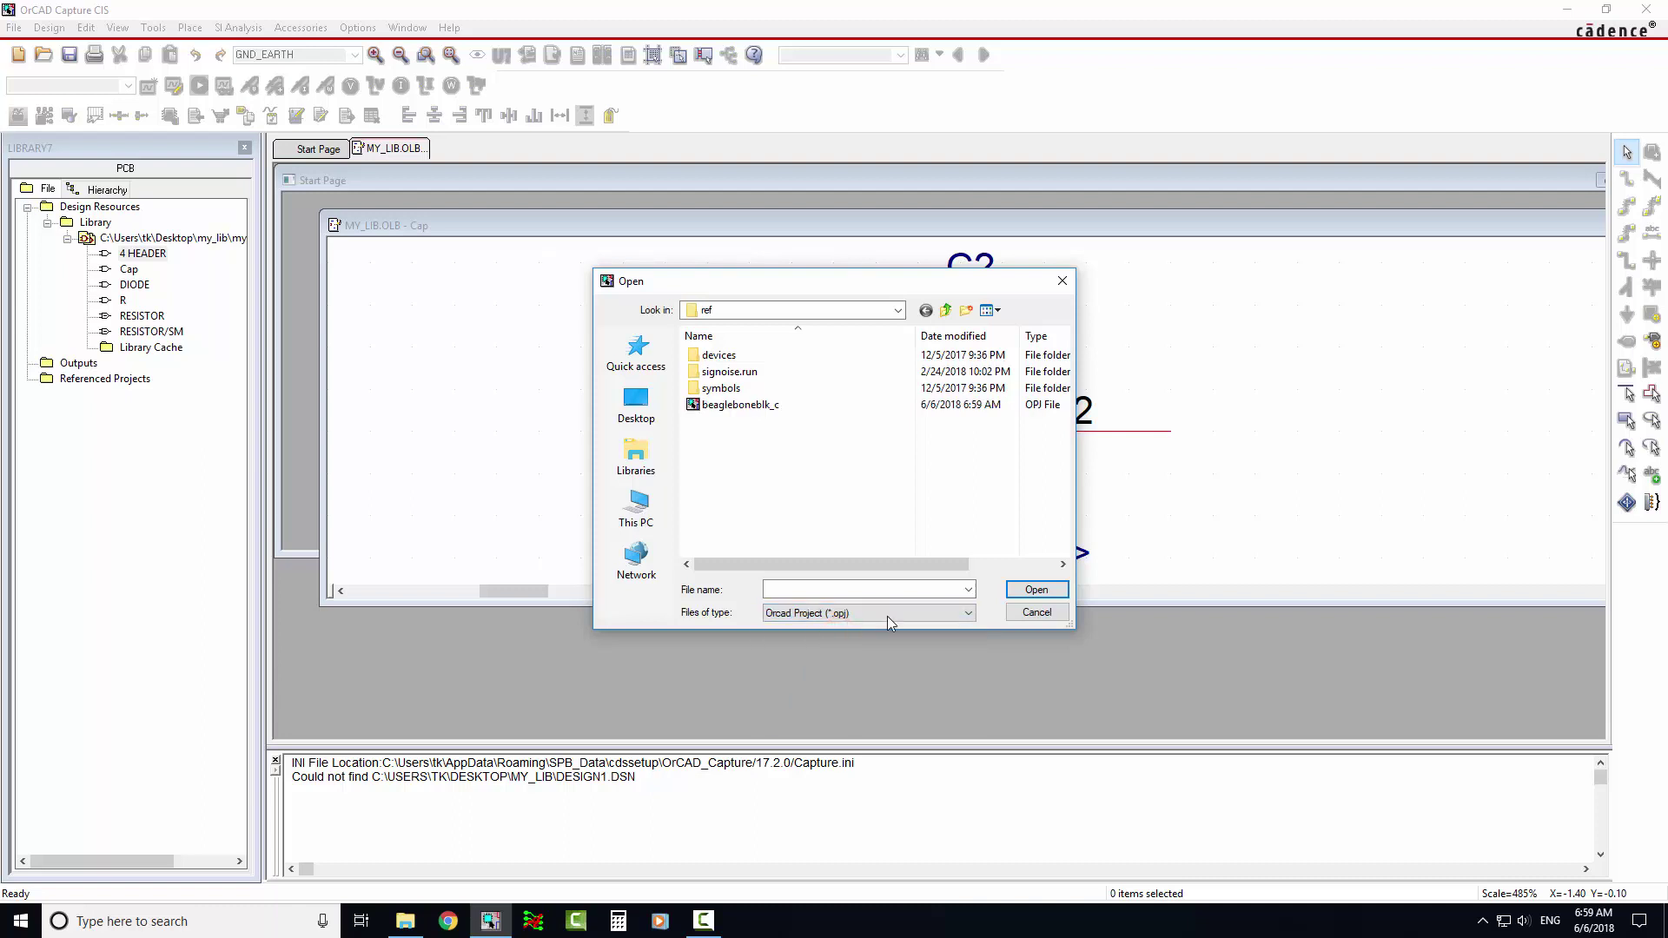
left_click(937, 616)
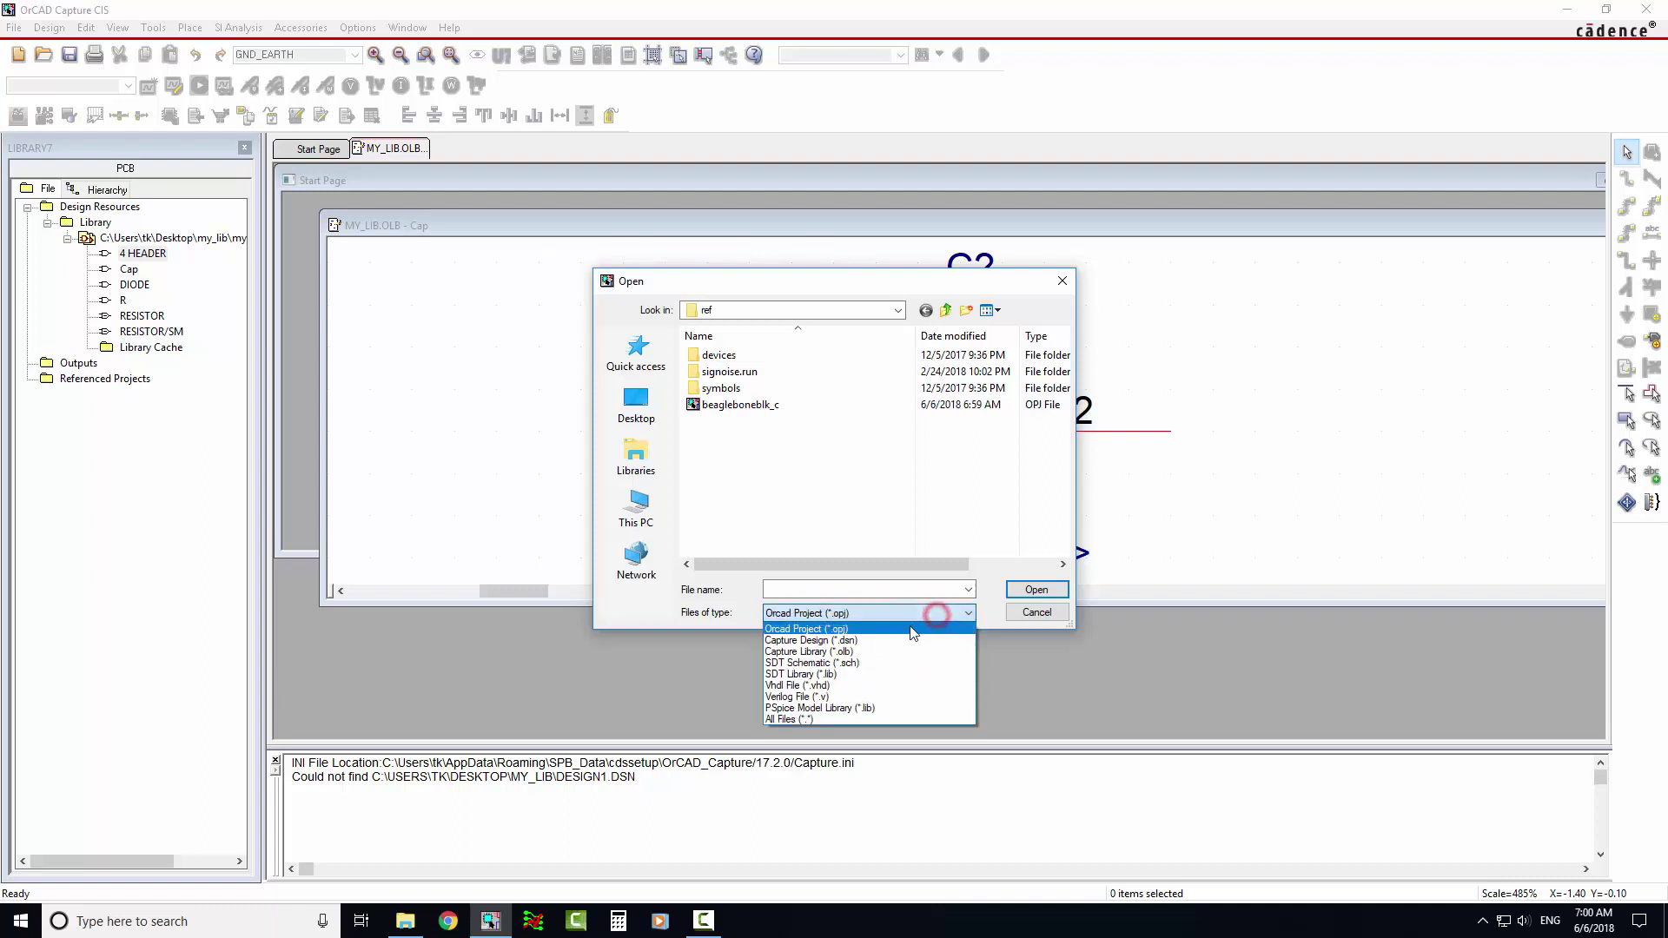
left_click(849, 639)
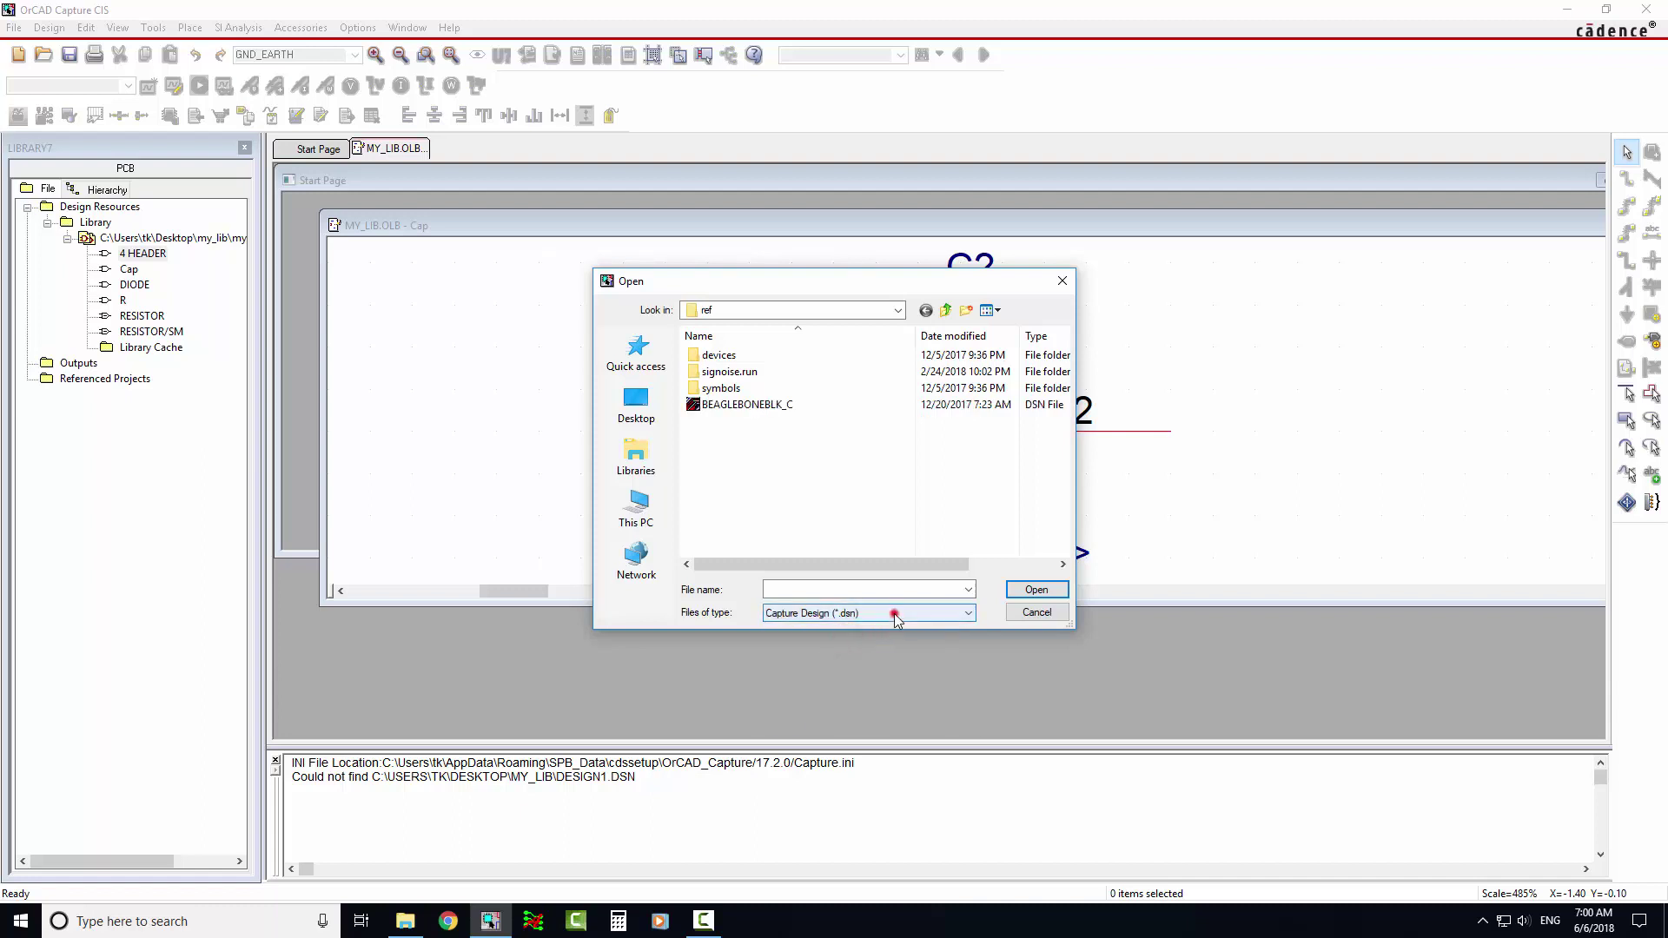
left_click(895, 613)
left_click(857, 629)
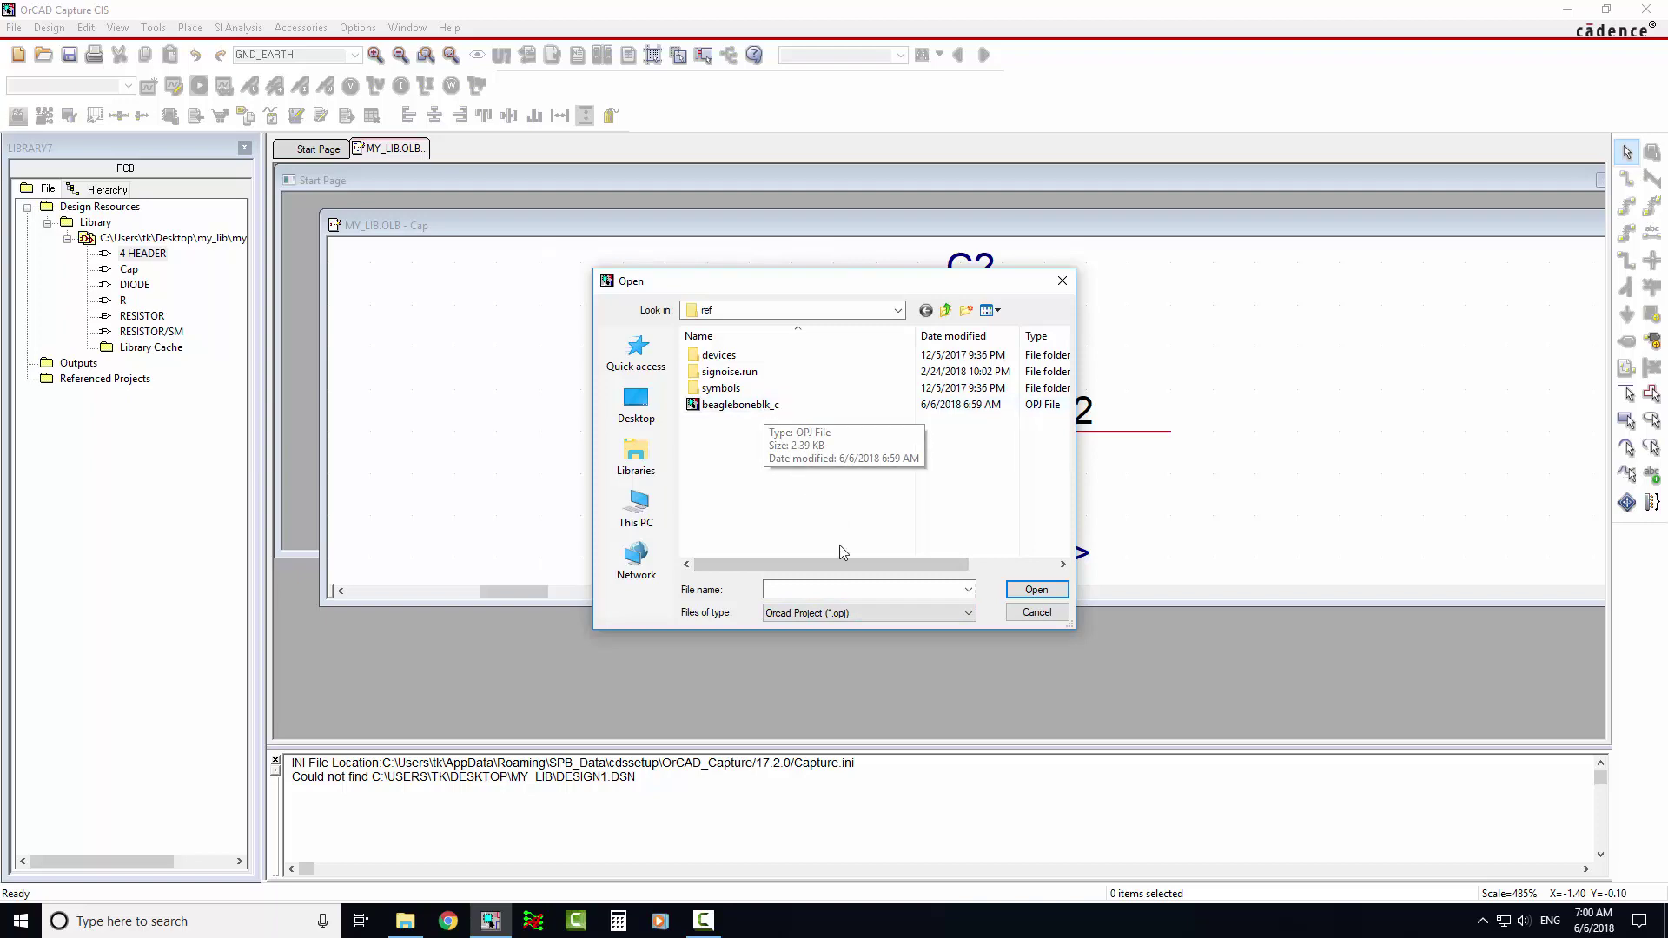
double_click(759, 408)
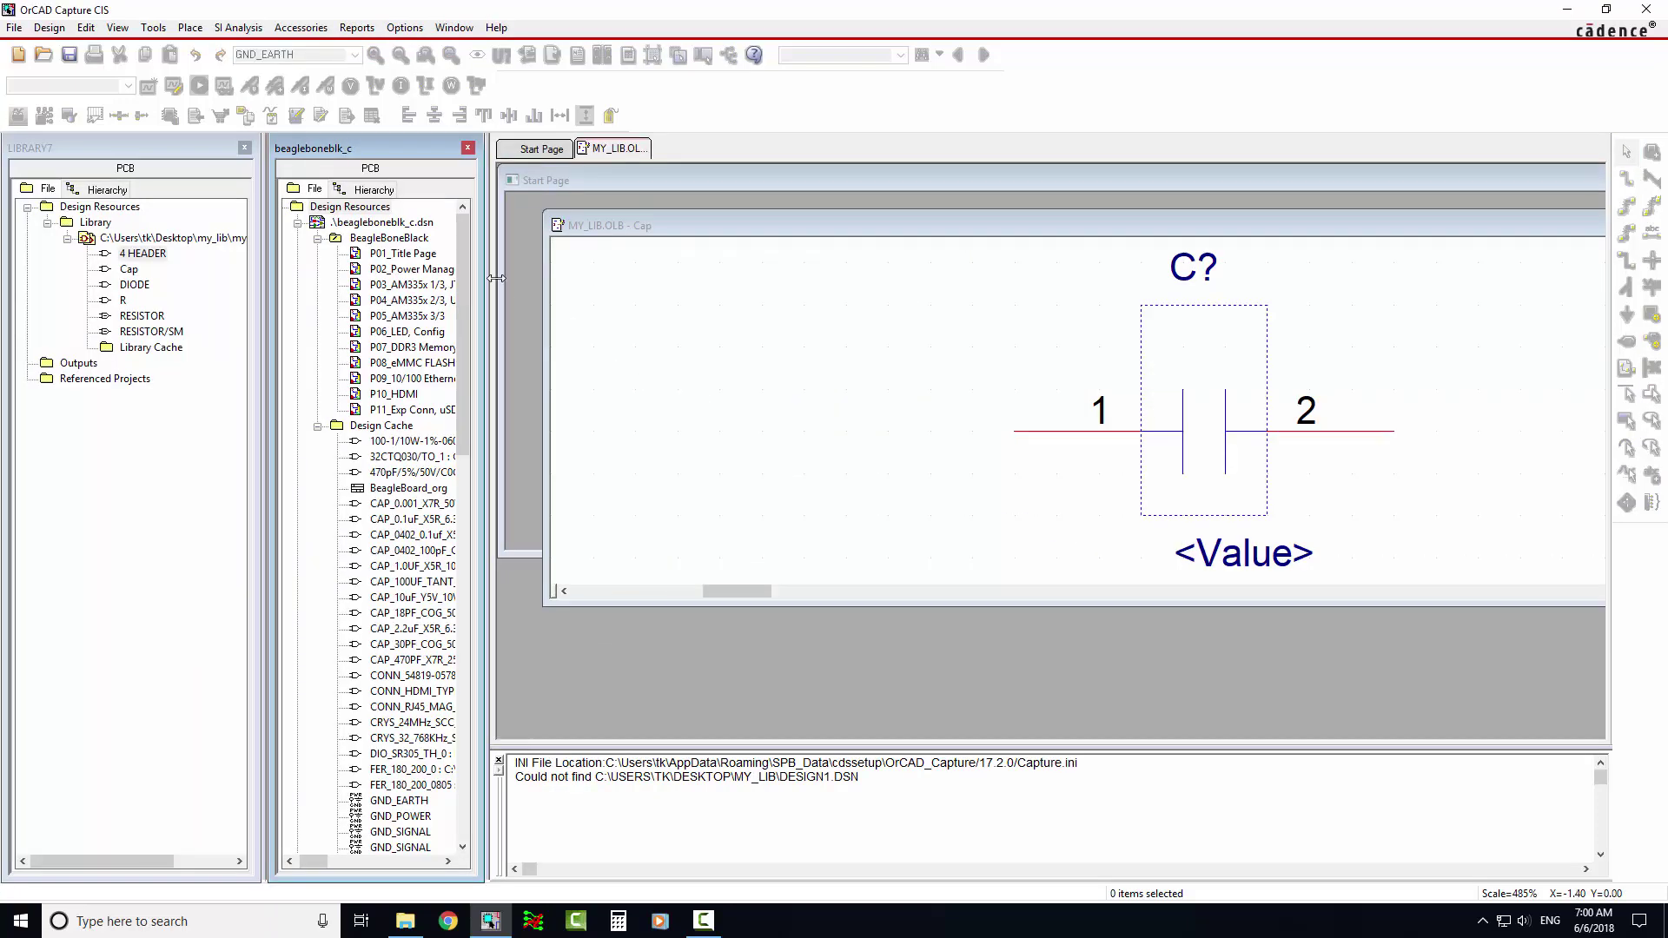
Widen the project panel, open the P04_AM335x page, and expand Design Cache
mouse_move(496, 279)
left_mouse_down()
mouse_move(536, 288)
mouse_move(581, 349)
left_mouse_up()
left_click(324, 277)
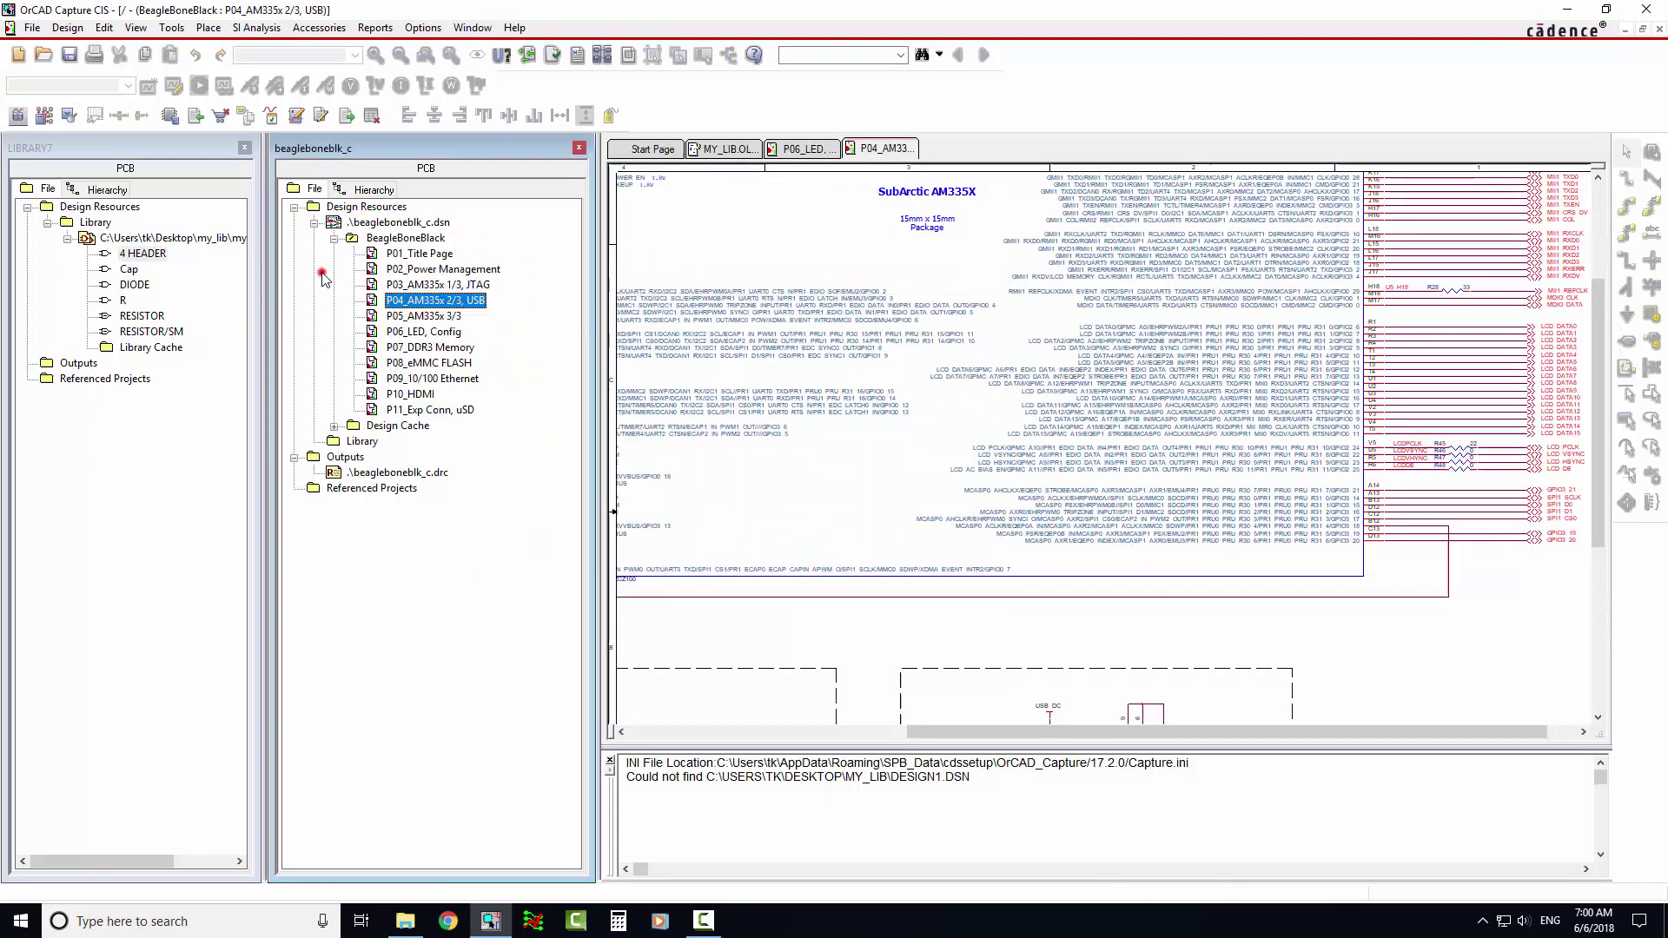
left_click(334, 426)
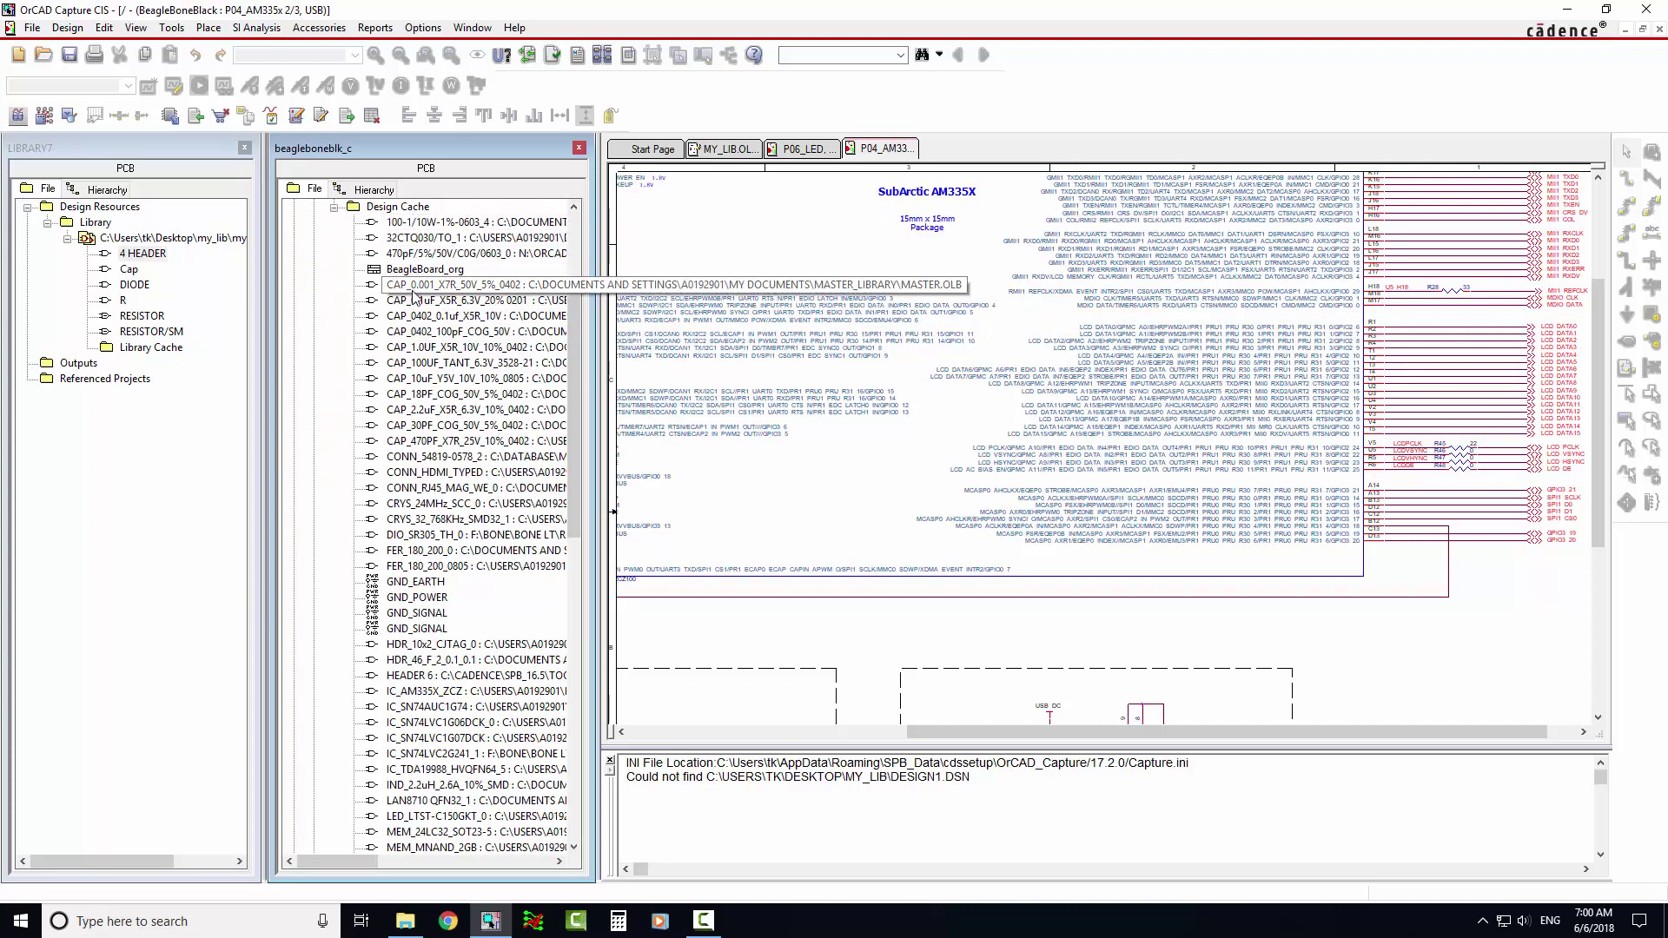
scroll(440, 415, "down", 3)
scroll(441, 415, "down", 1)
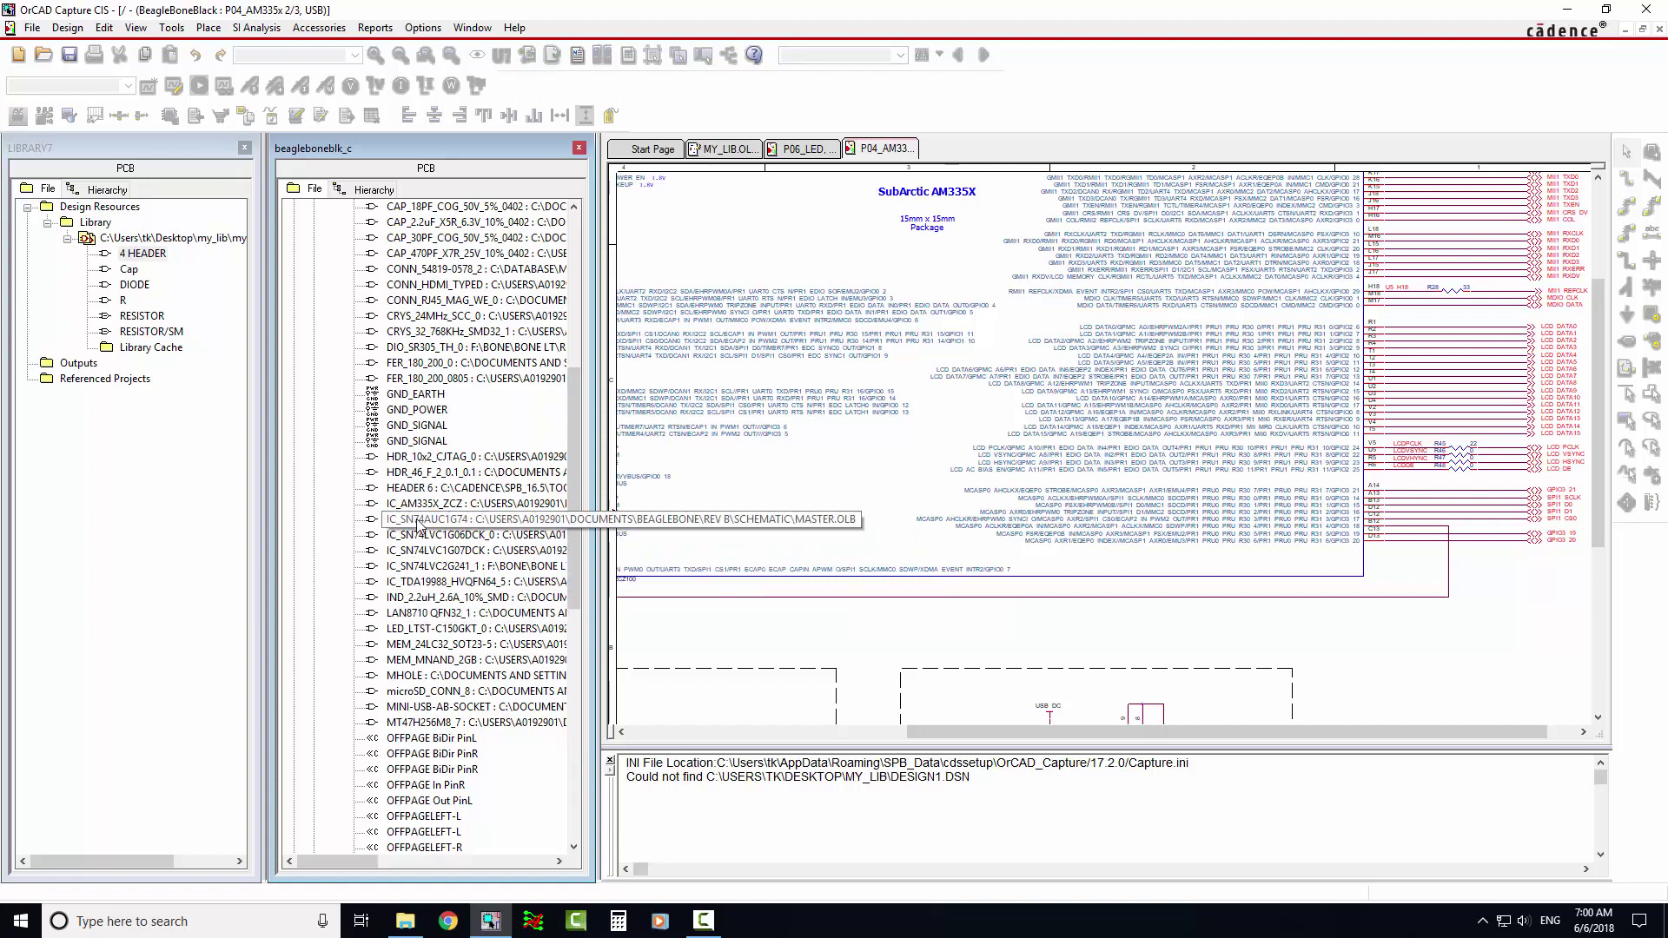
Copy IC_SN74AUC1G74 from Design Cache, paste it into MY_LIB.OLB, and open it
right_click(464, 520)
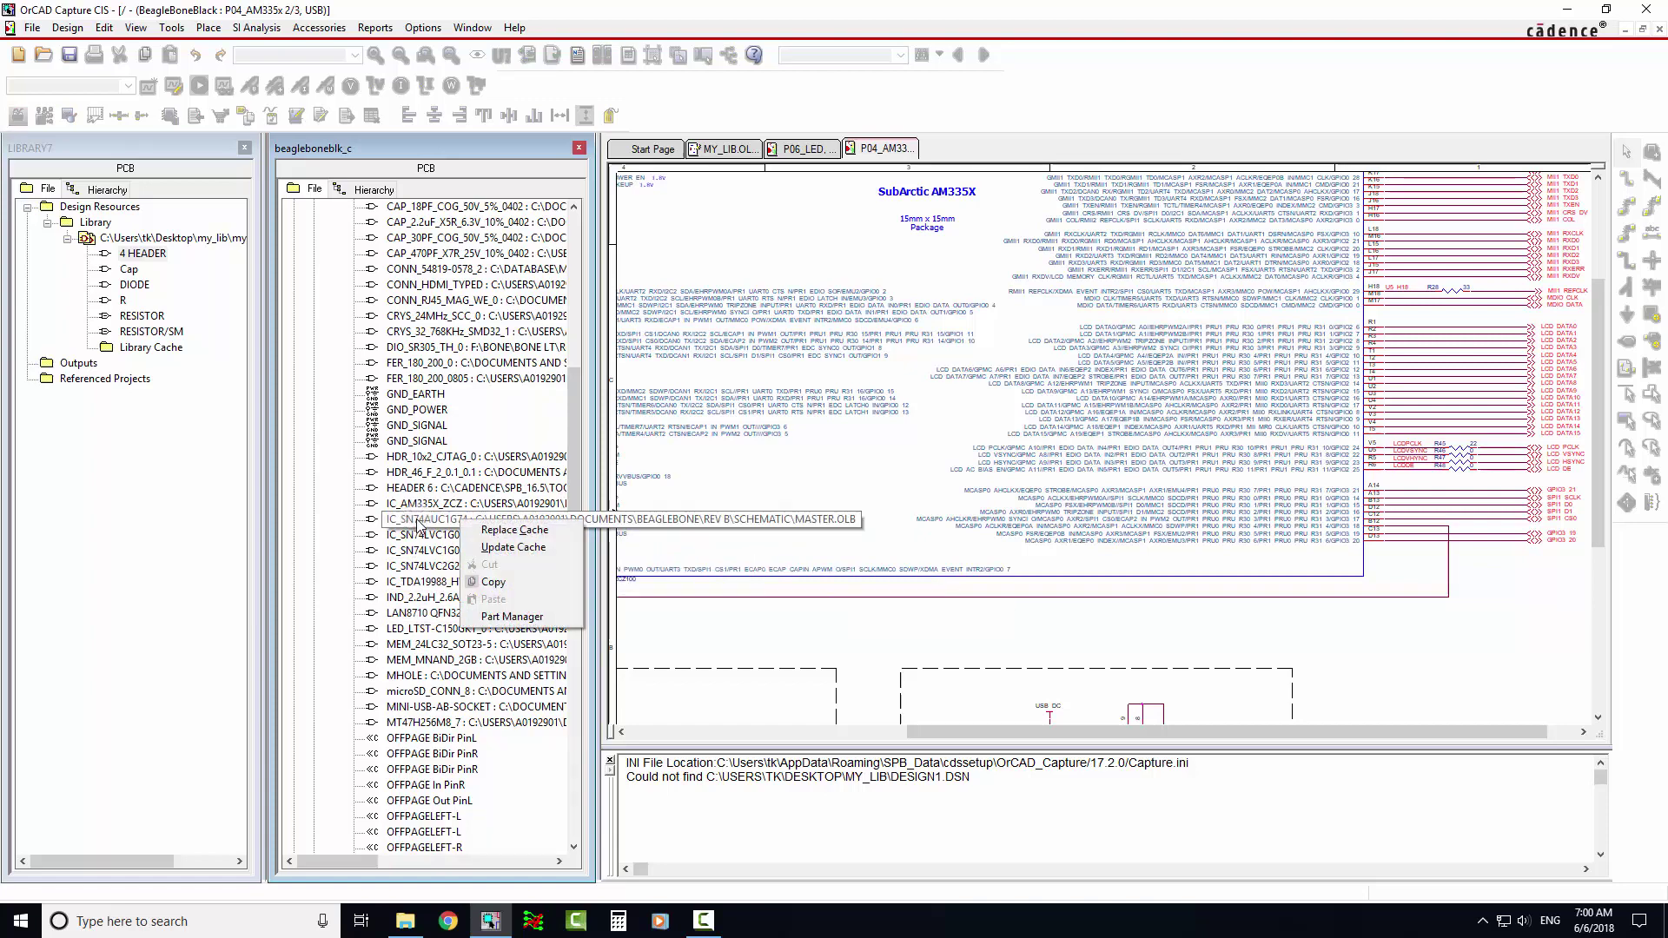
left_click(503, 585)
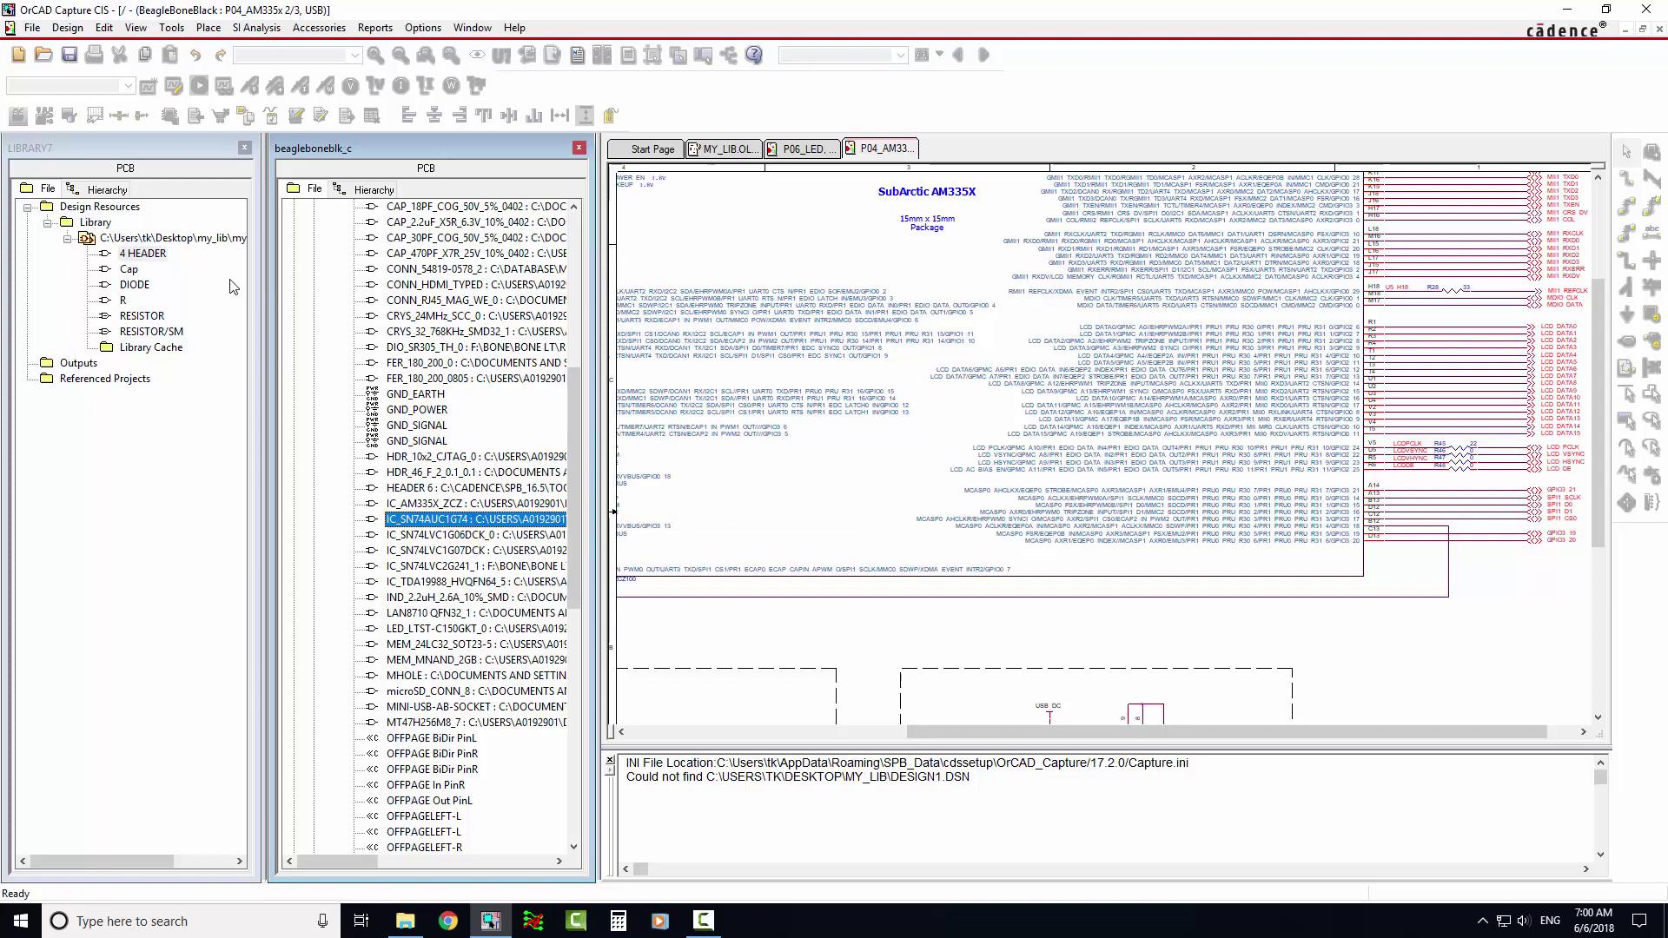
left_click(148, 238)
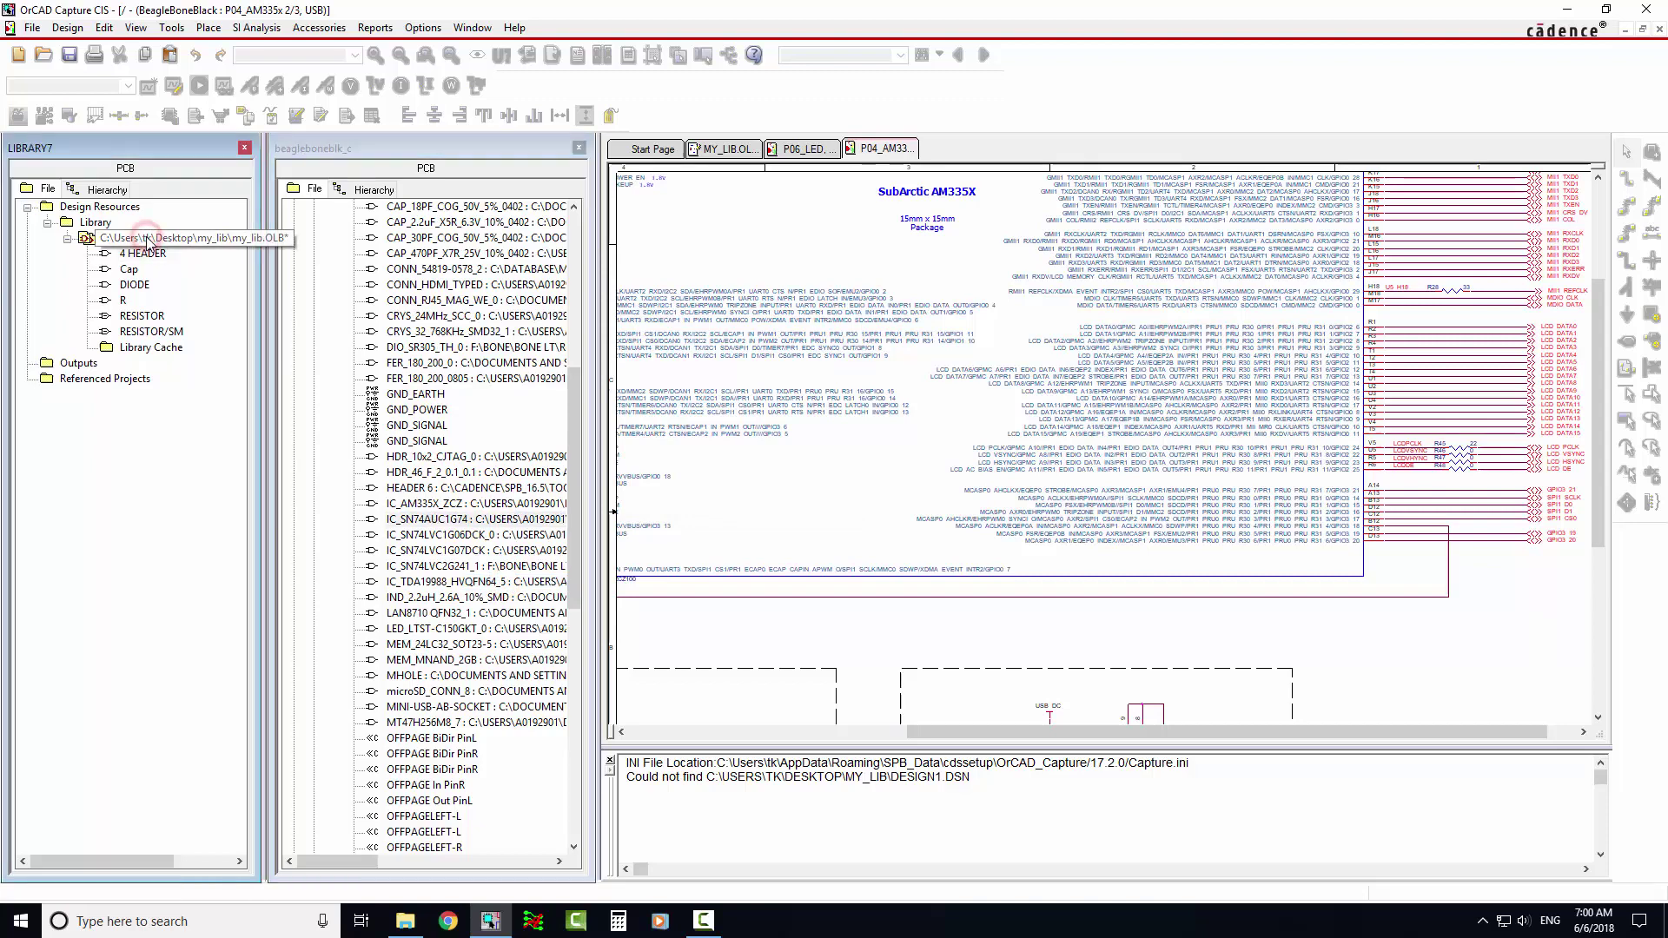
right_click(132, 240)
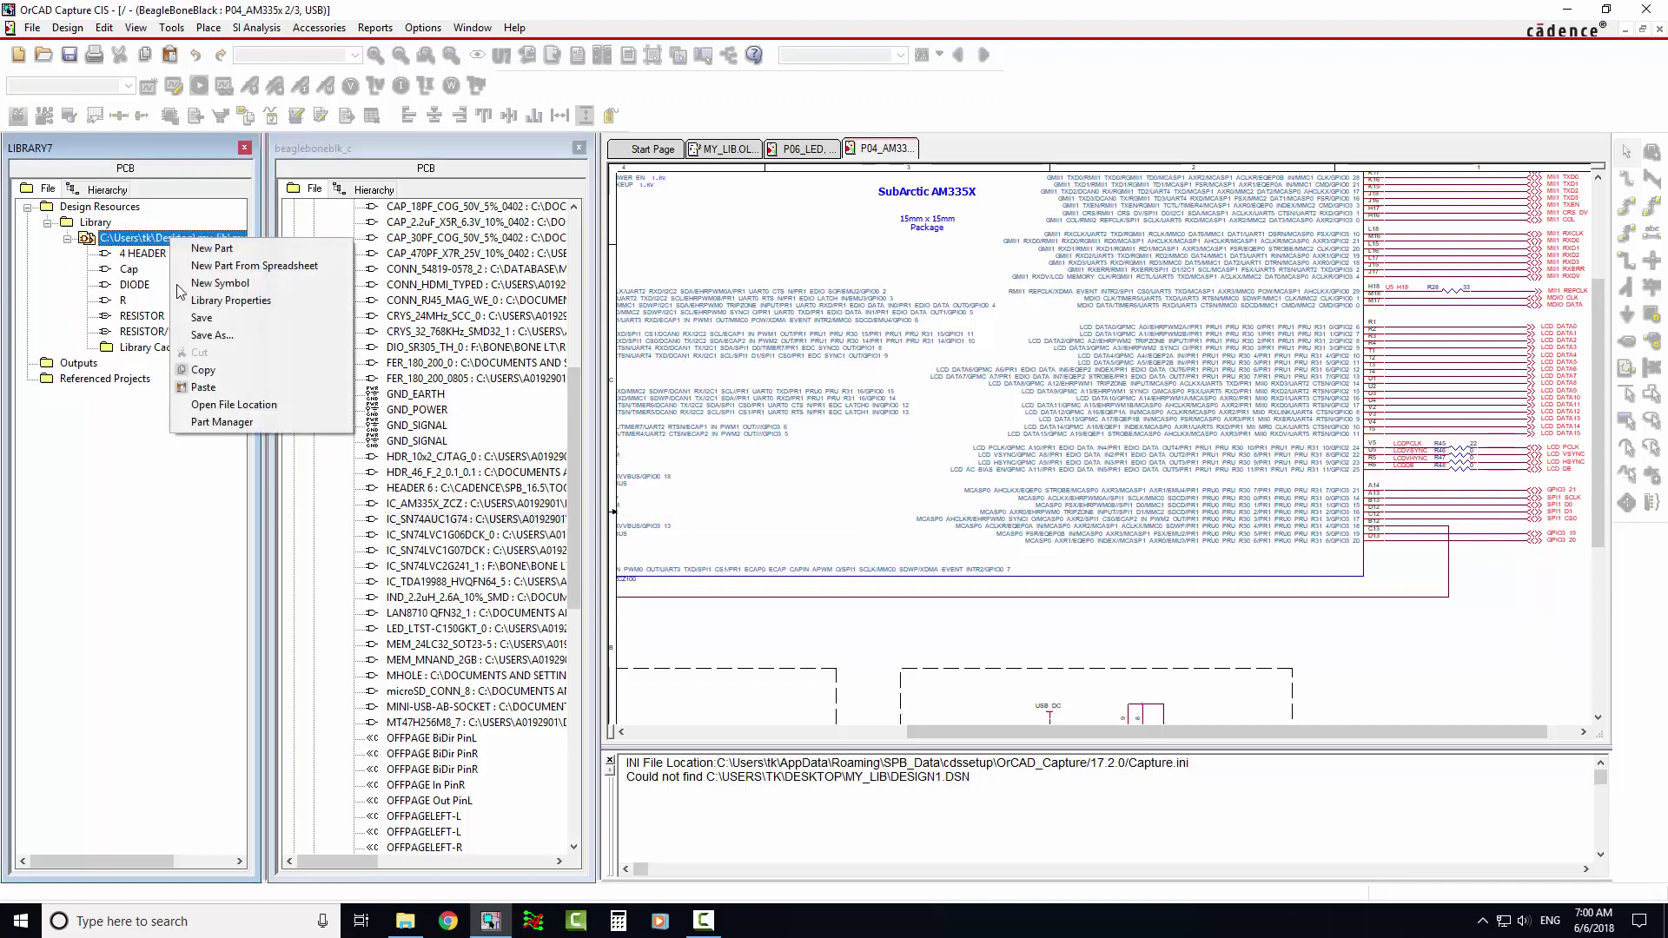
left_click(203, 387)
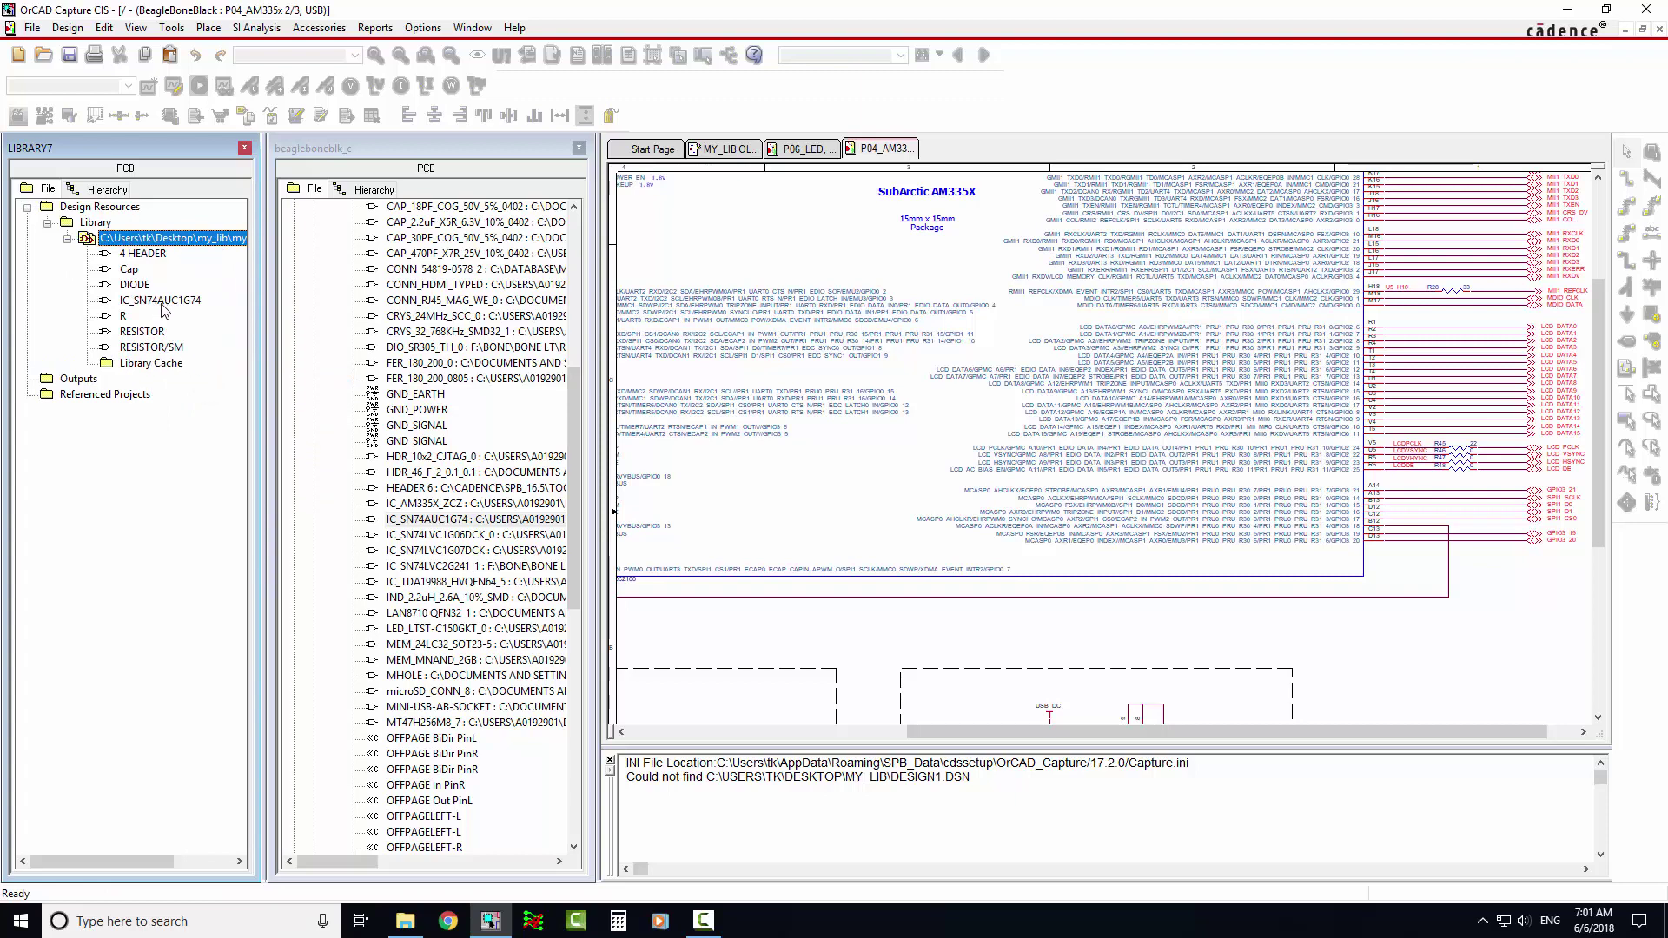
double_click(159, 302)
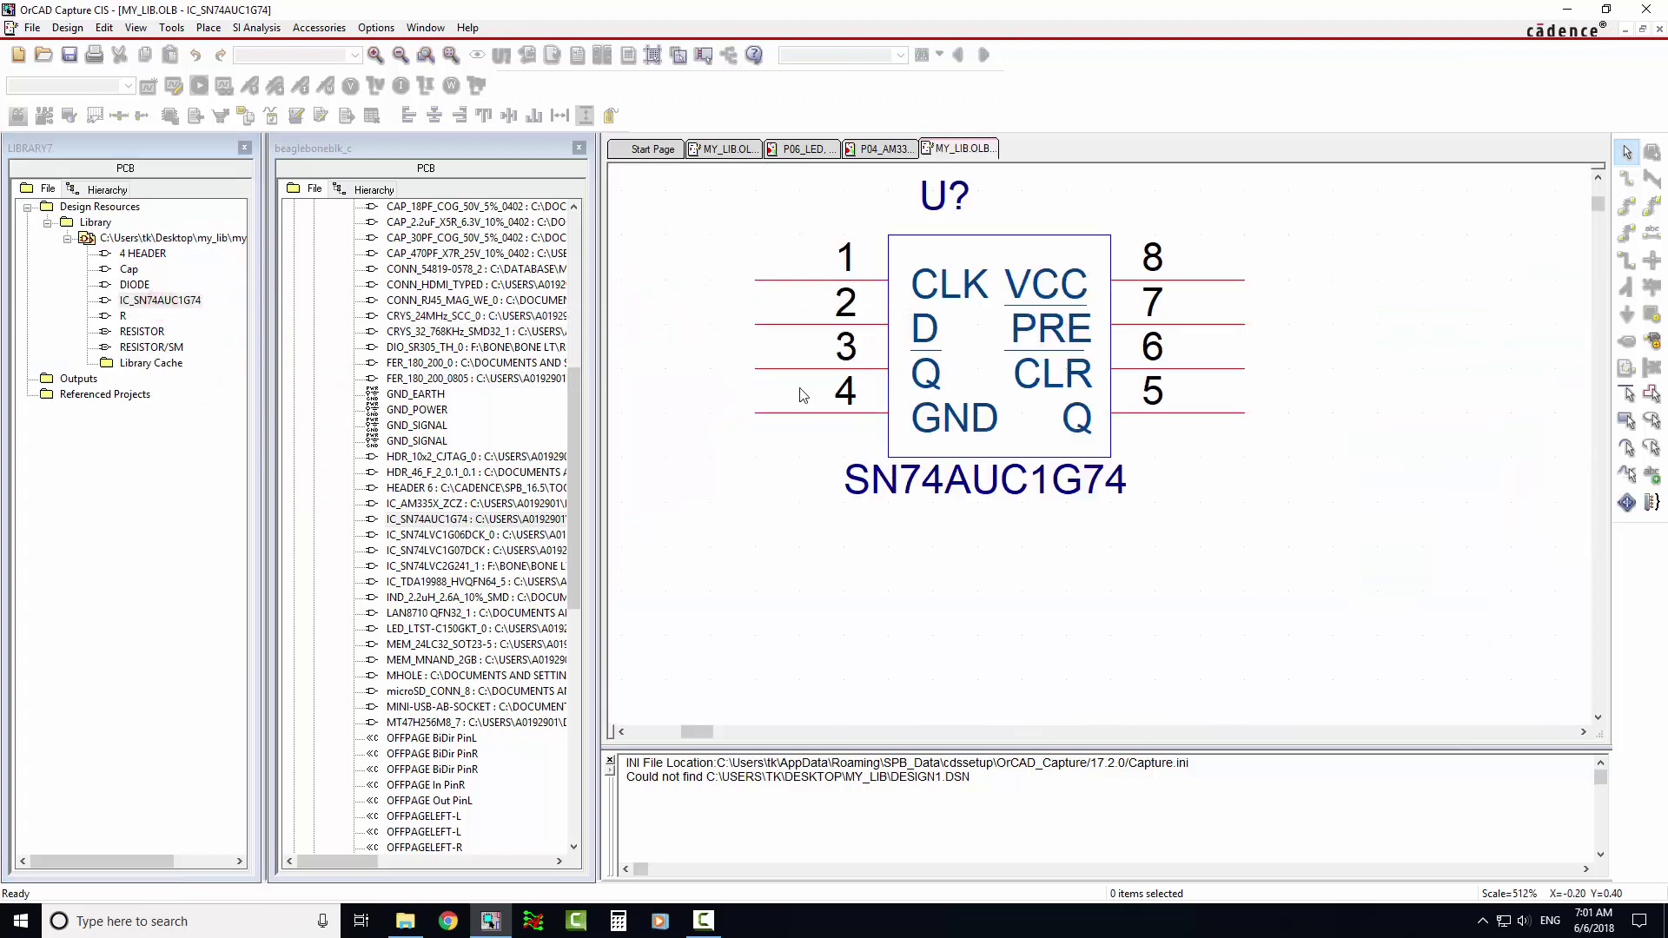
Confirm the pin properties of pin 1 CLK and pin 3 Q
double_click(818, 289)
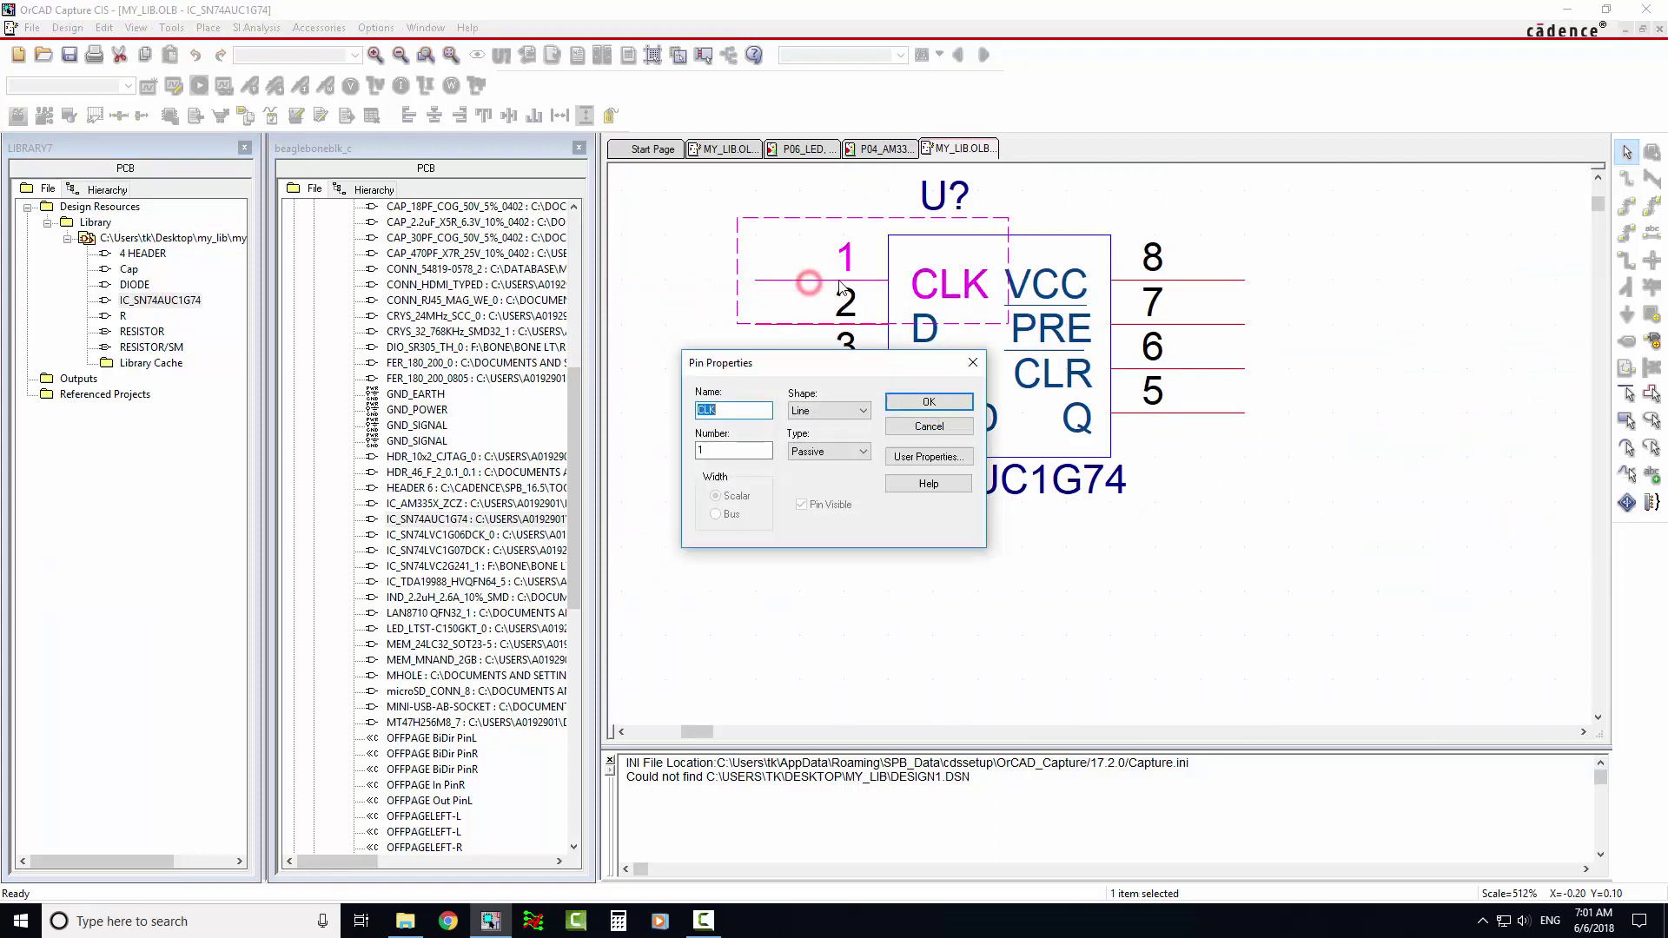
left_click(929, 406)
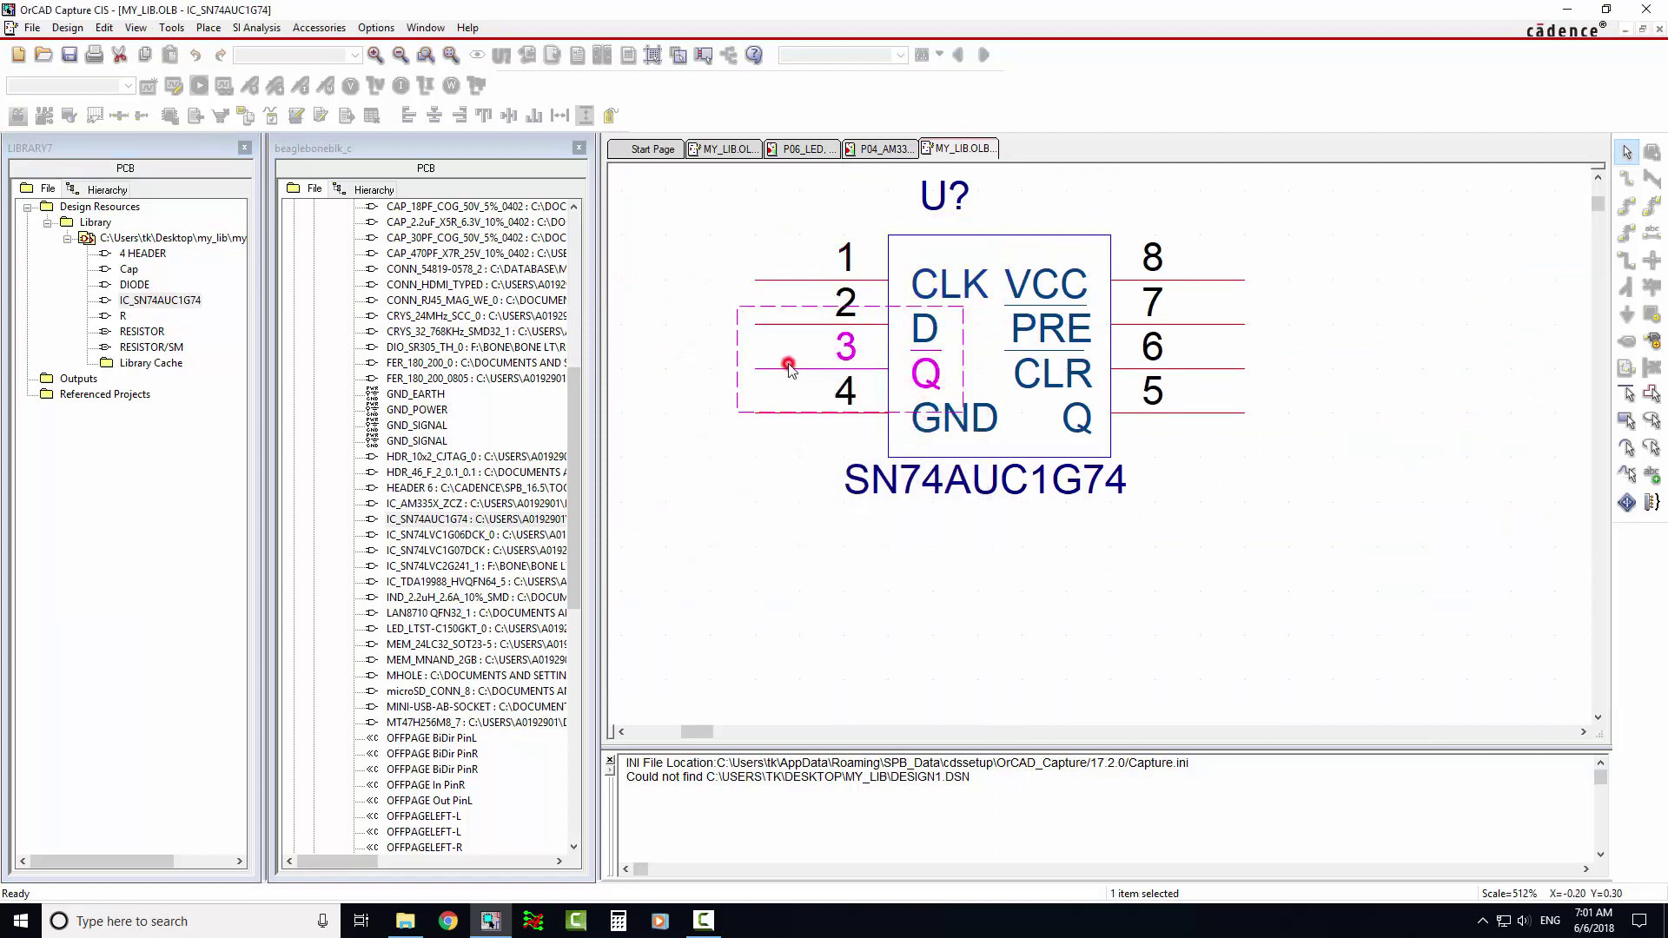
double_click(790, 362)
left_click(926, 405)
Open and close Part Properties and Package Properties without changes
left_click(375, 27)
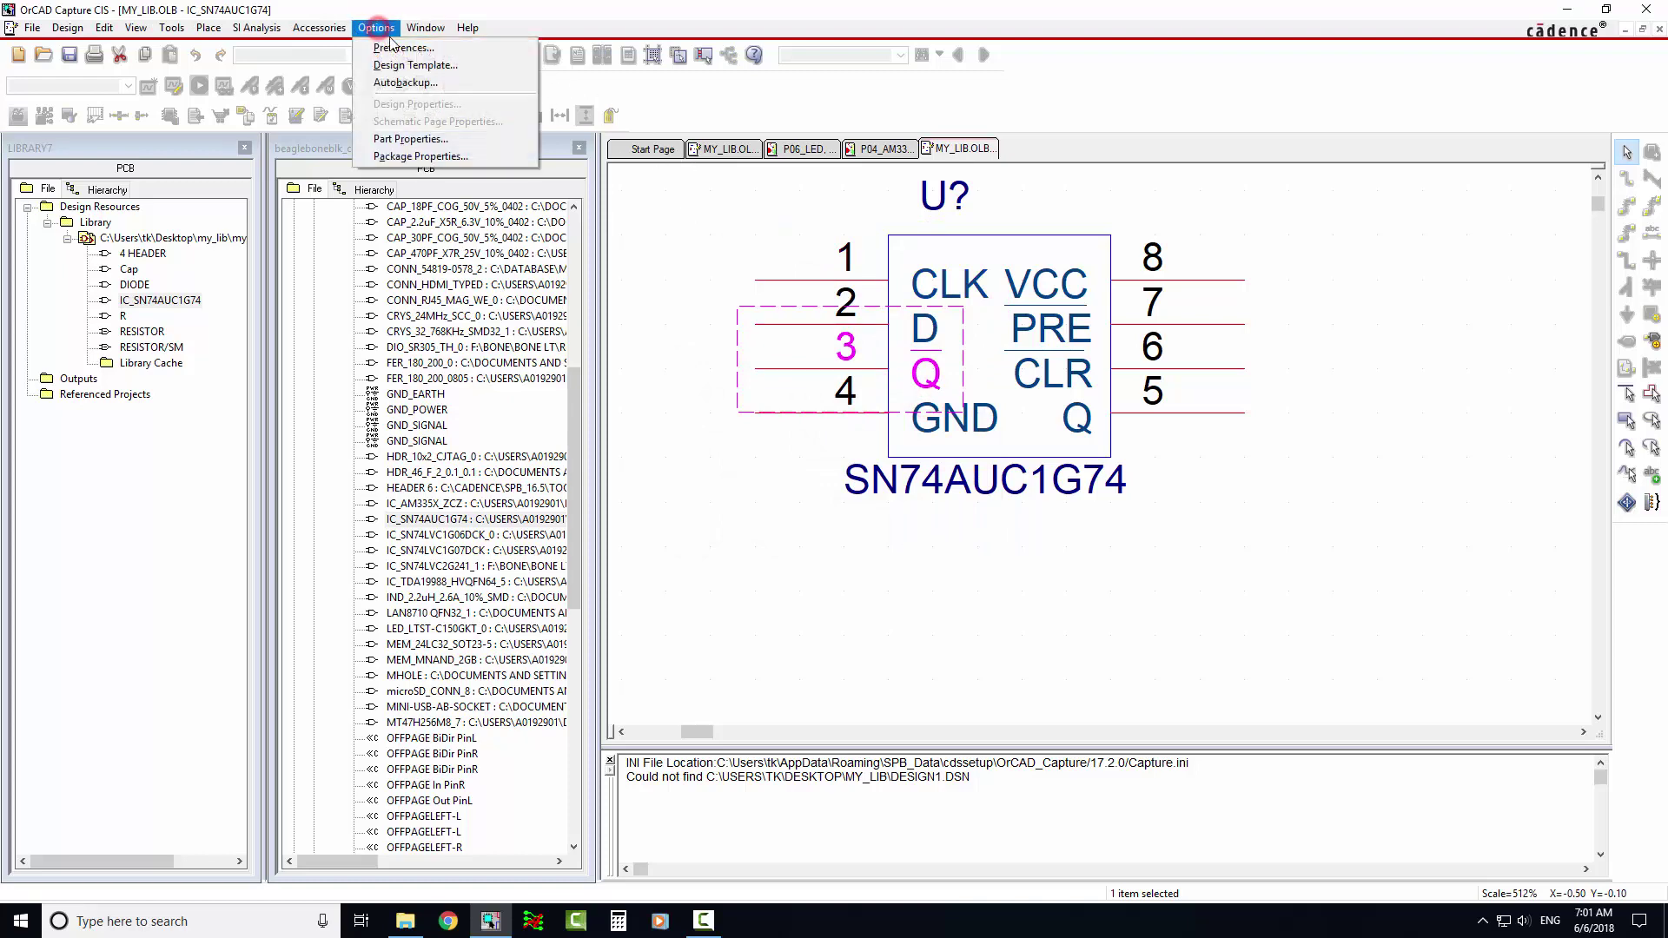
left_click(409, 139)
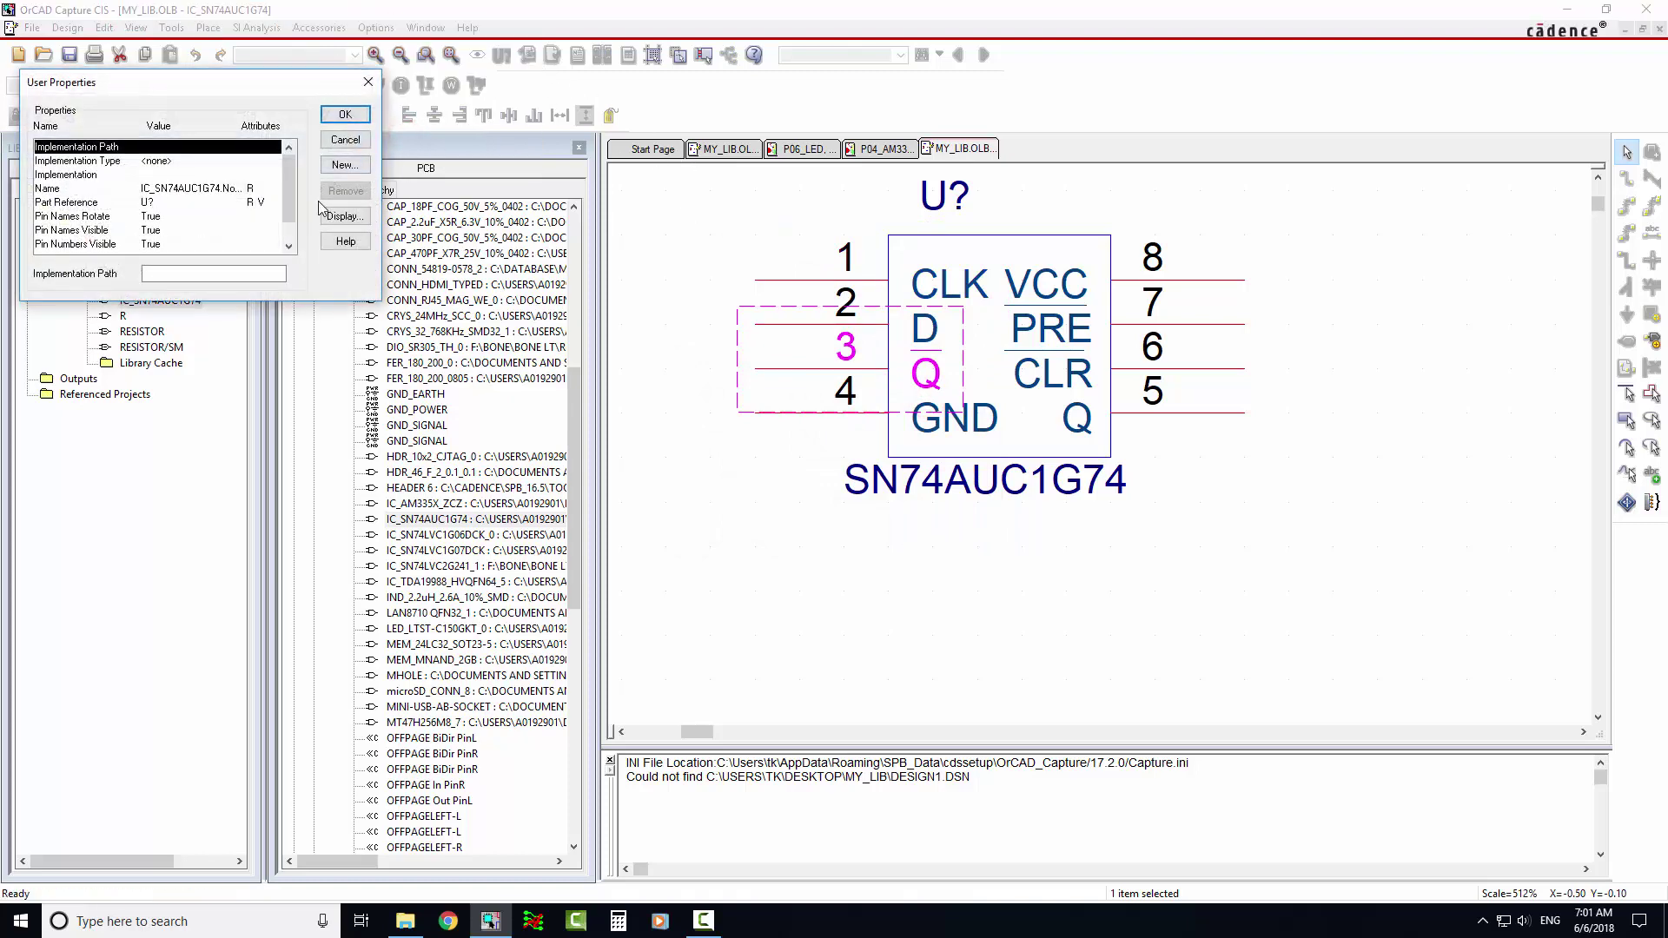
left_click_drag(290, 184, 291, 163)
left_click(344, 114)
left_click(376, 26)
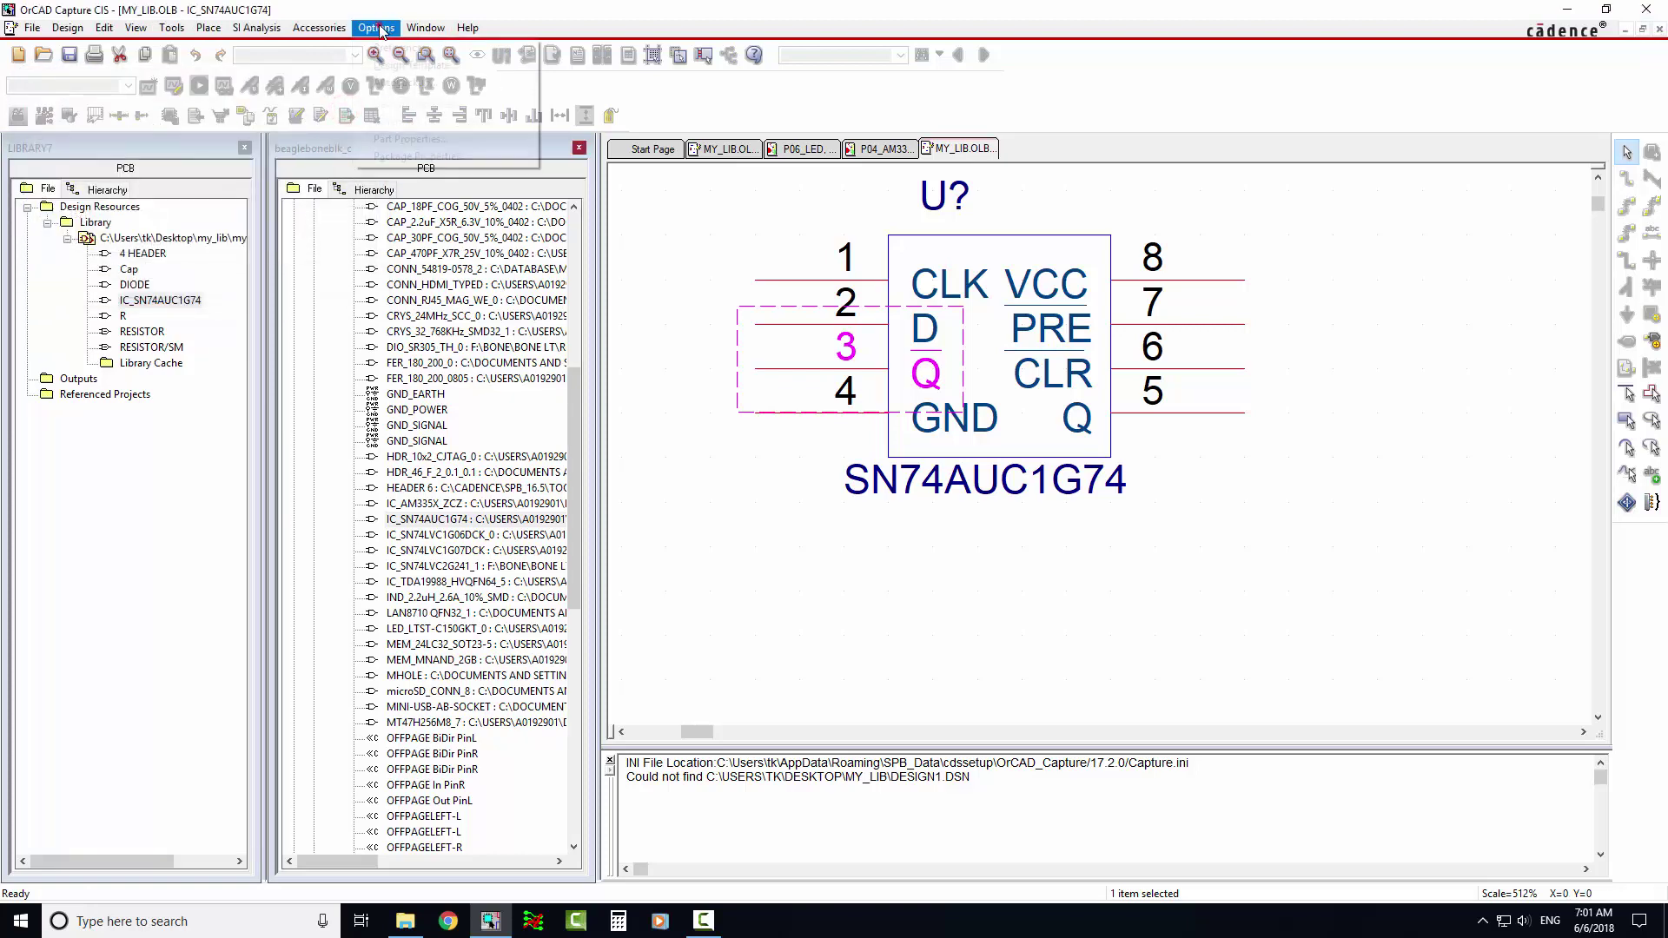
left_click(445, 153)
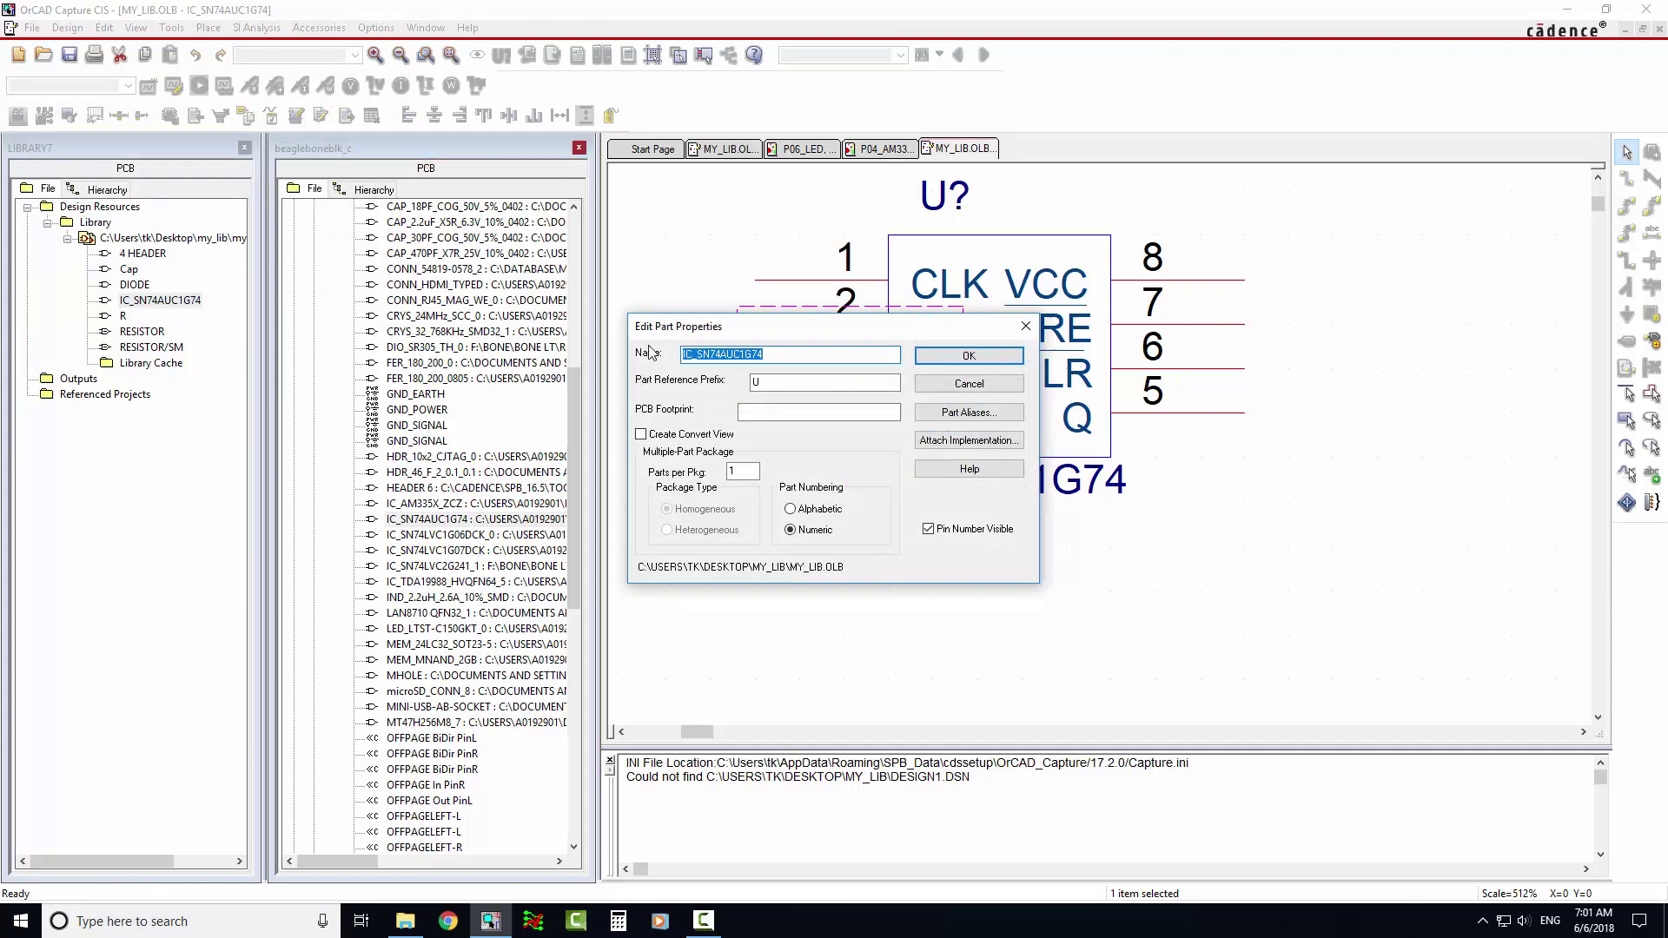
left_click(791, 353)
left_click(968, 356)
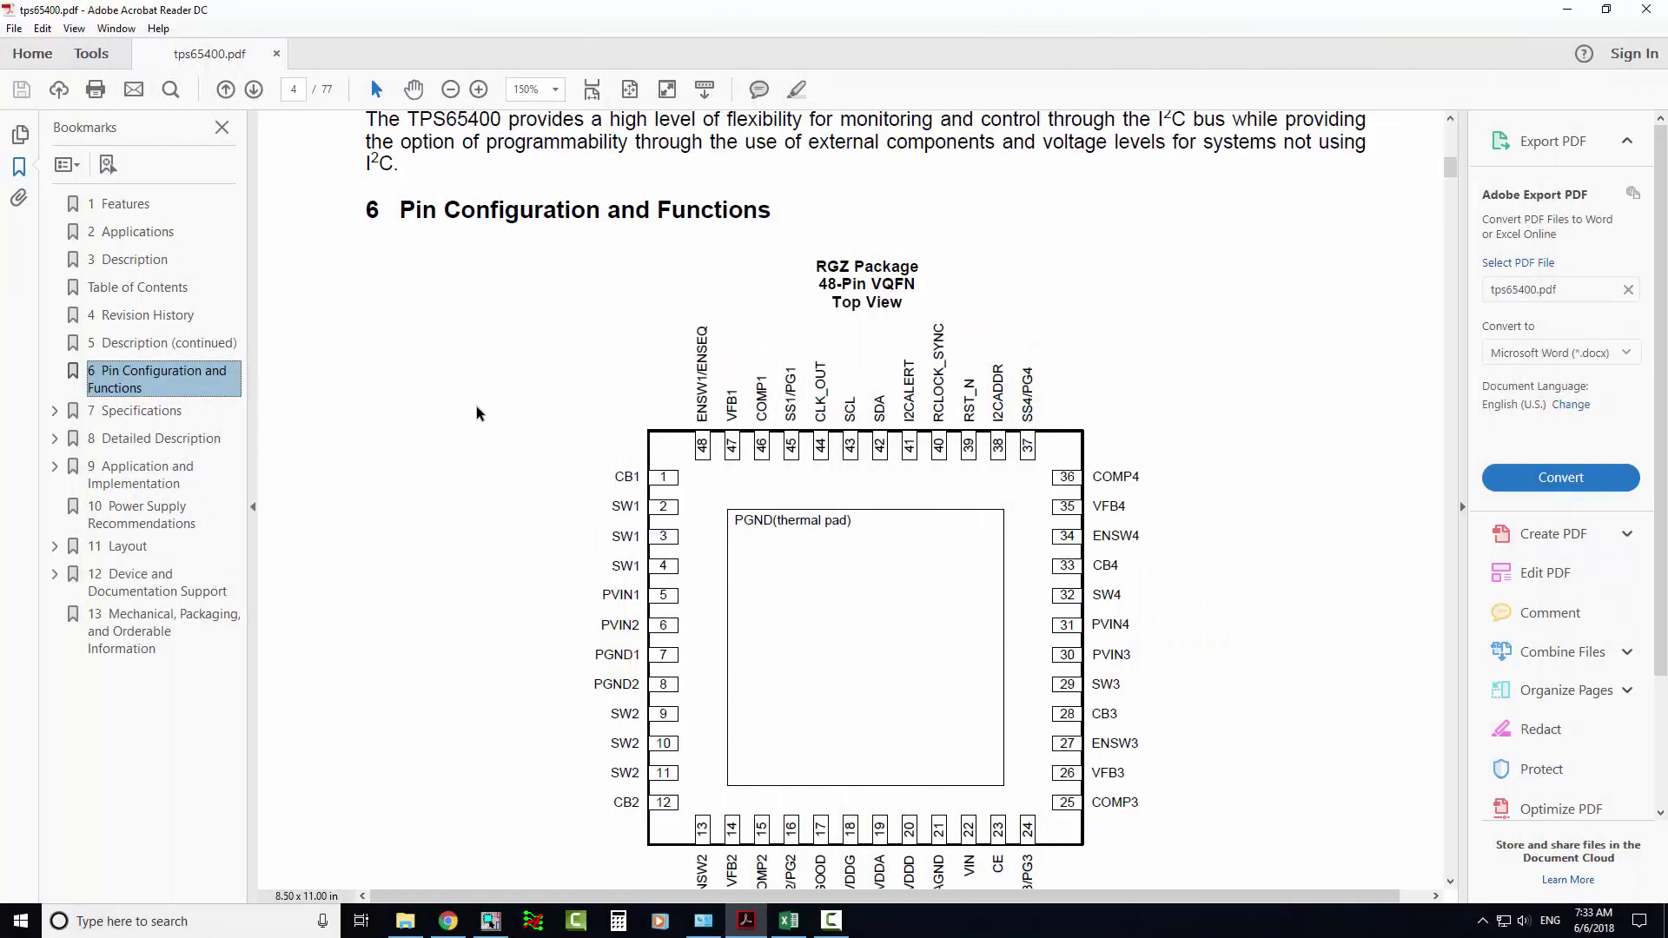
scroll(480, 405, "up", 1)
scroll(577, 444, "up", 2)
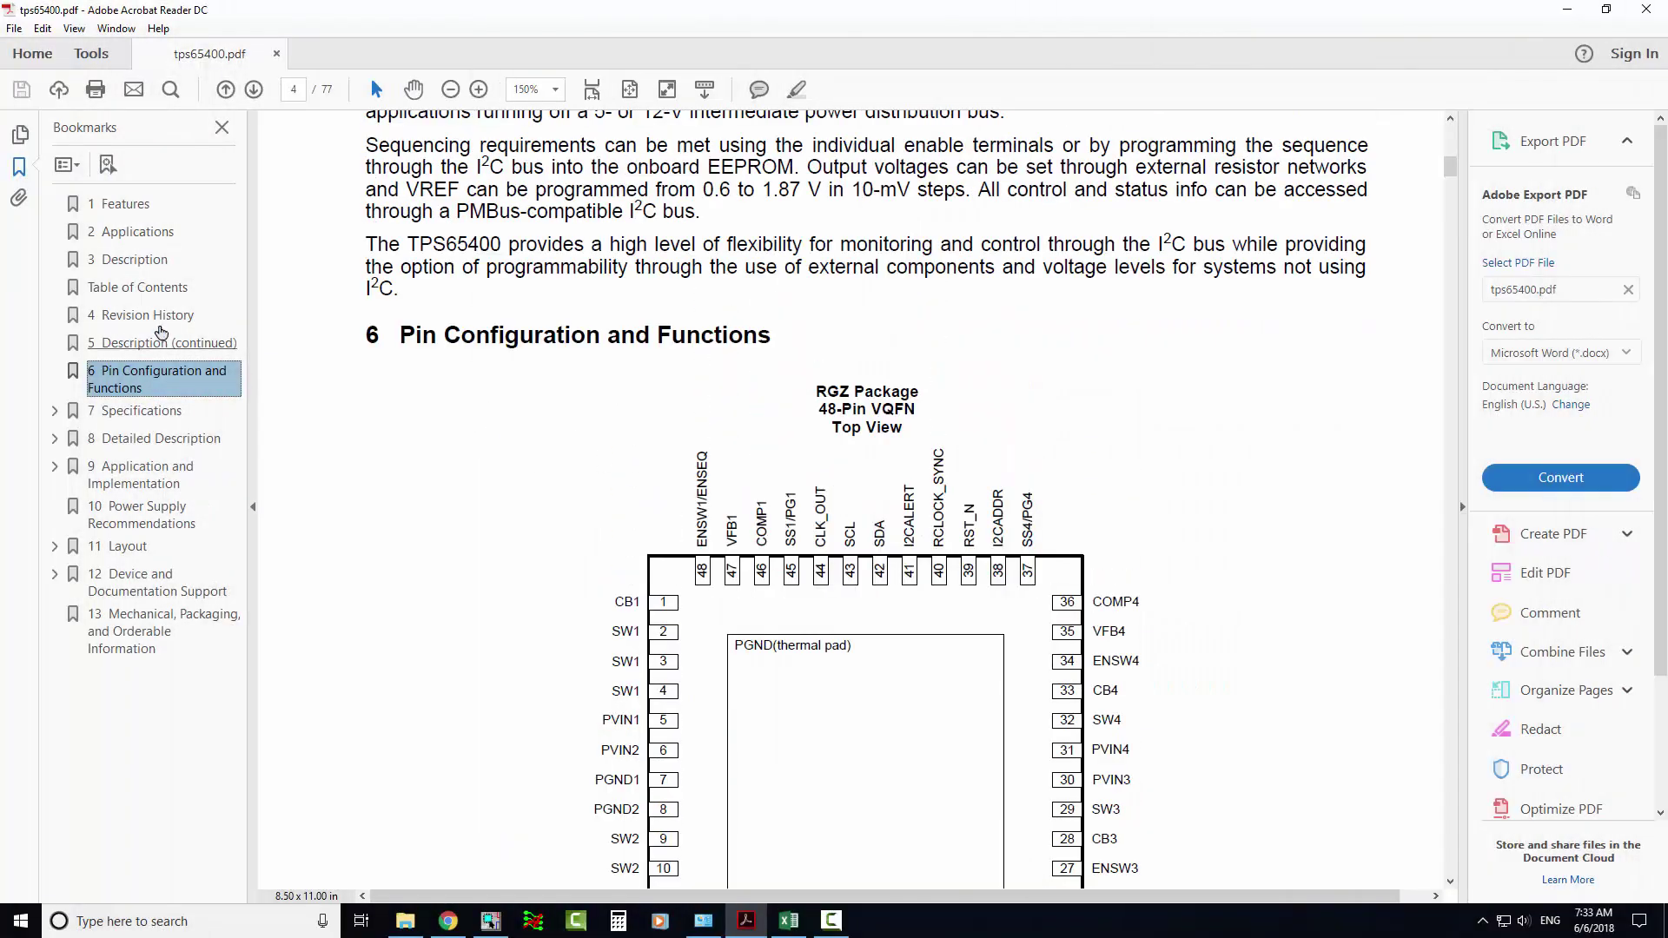
Copy the part name TPS65400 from the datasheet's Features title
left_click(112, 205)
scroll(1222, 269, "up", 2)
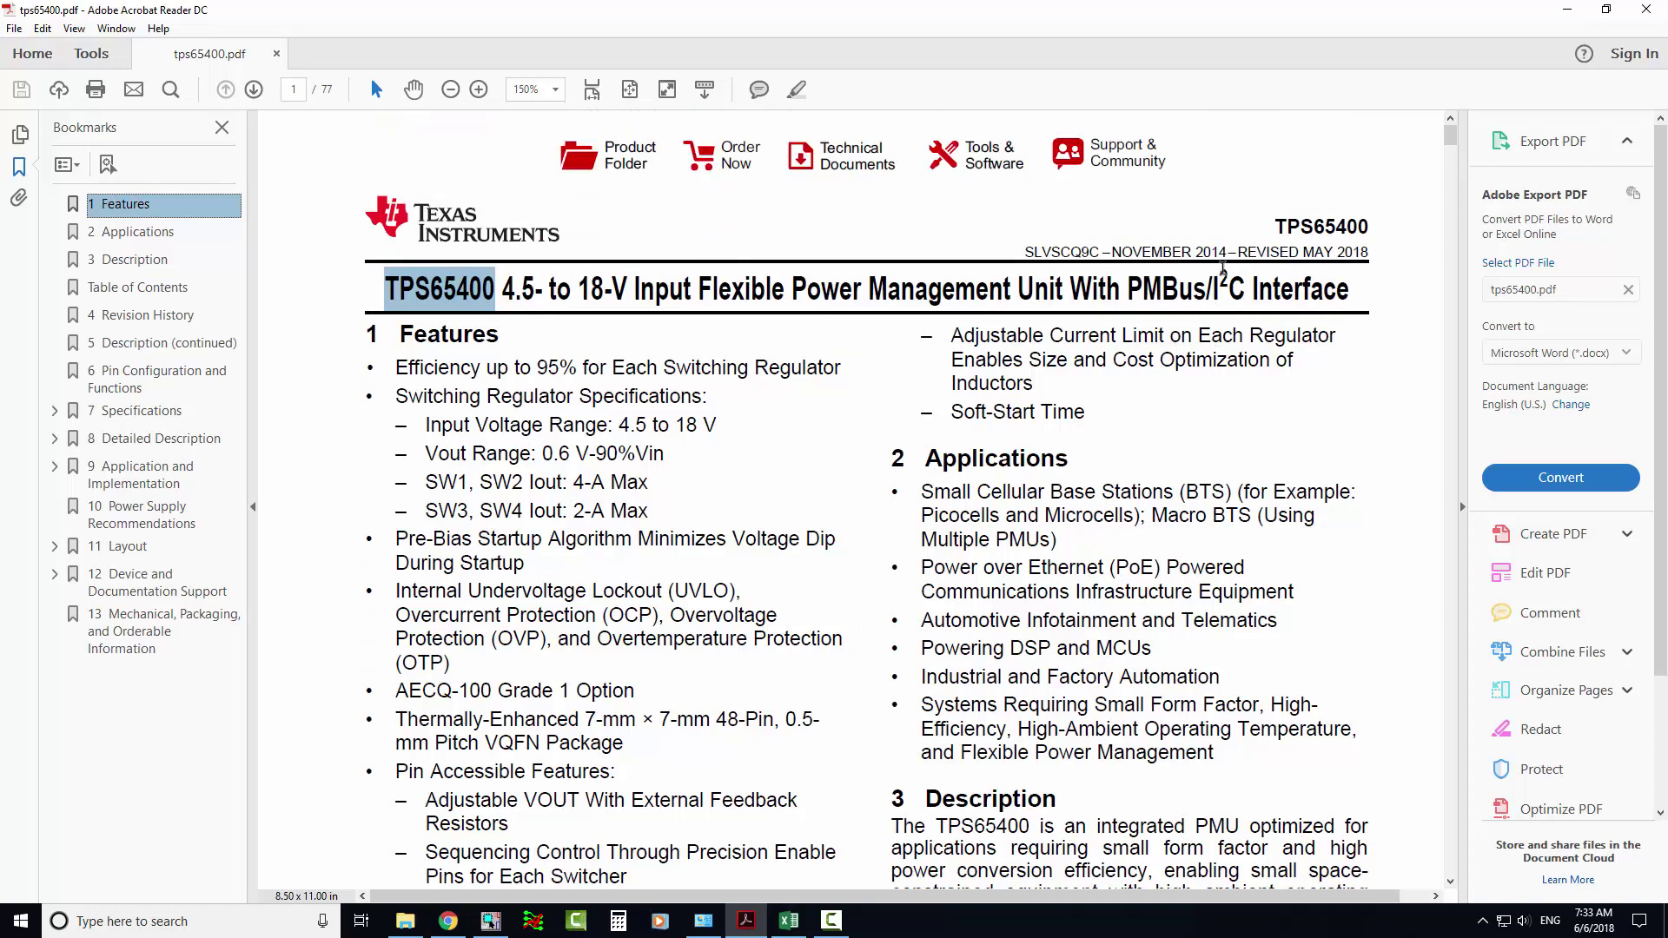
left_click(1192, 436)
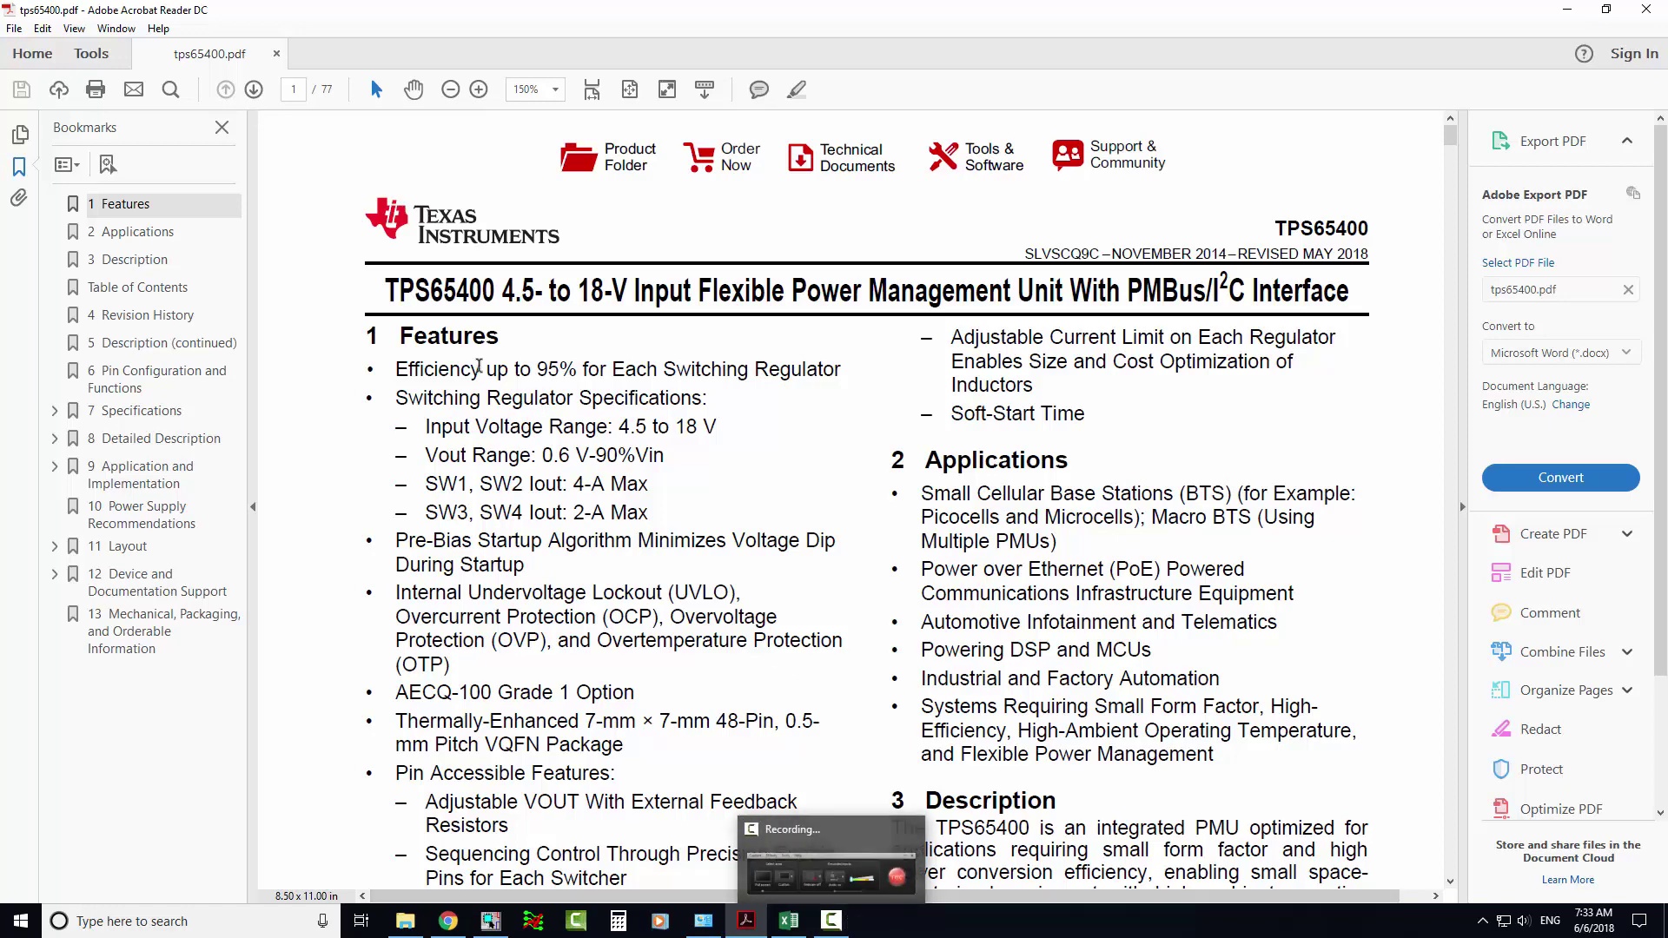
left_click_drag(370, 281, 497, 292)
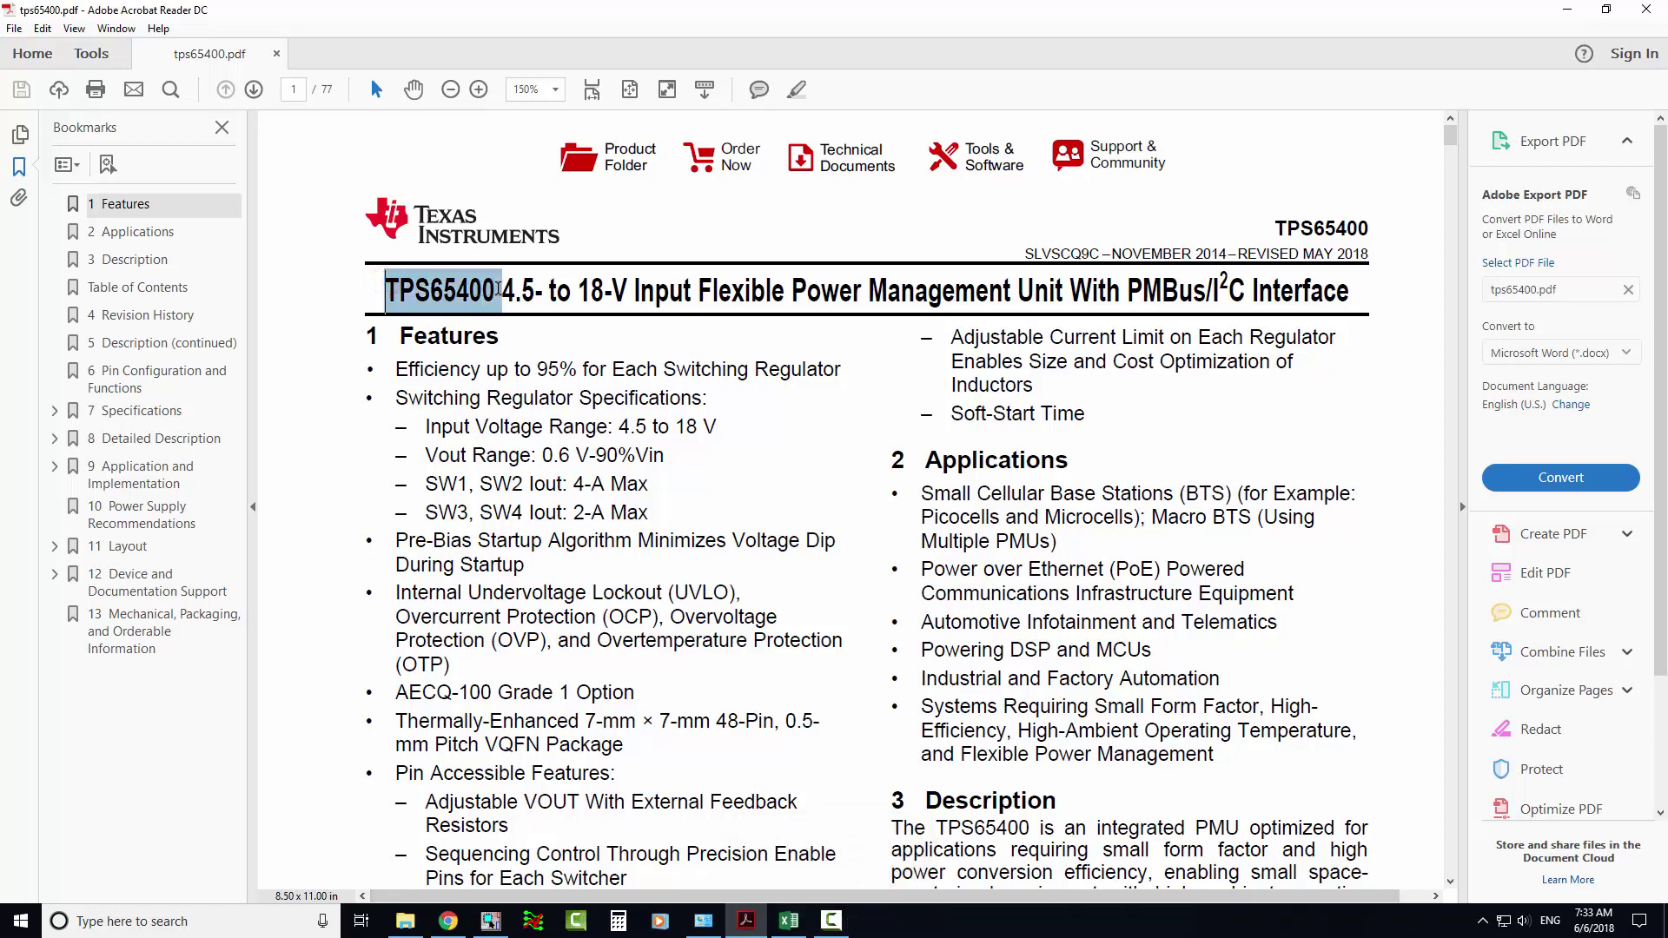
right_click(498, 292)
left_click(865, 495)
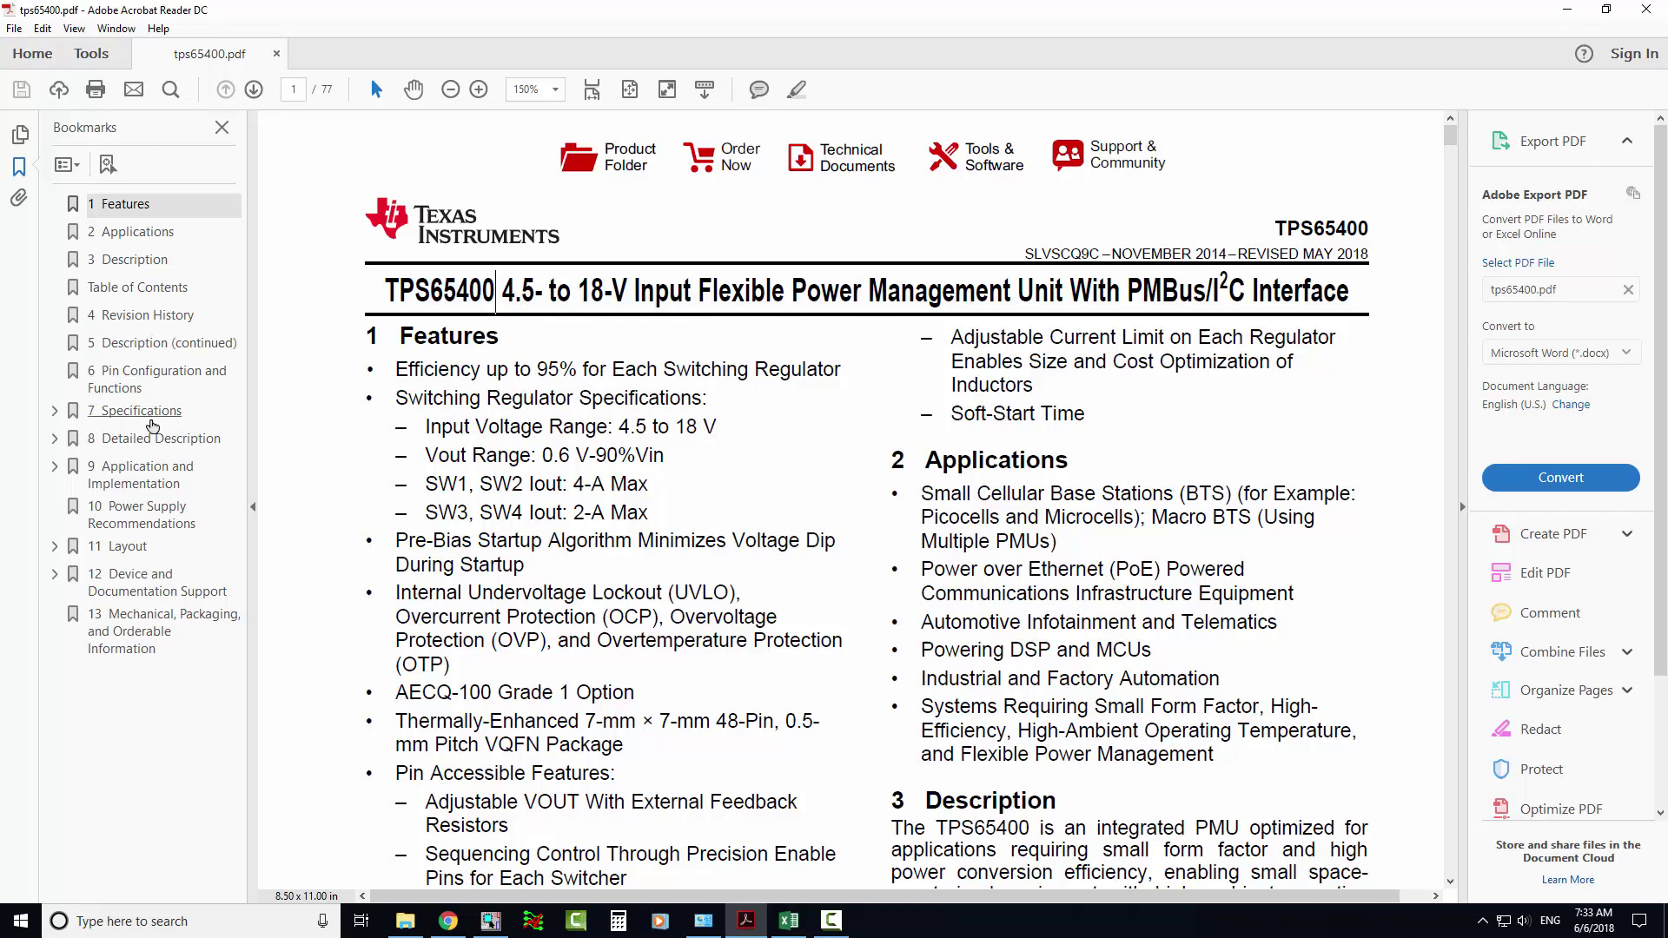
Show the datasheet's Pin Configuration section and bring up the Excel pin-list worksheet
left_click(152, 380)
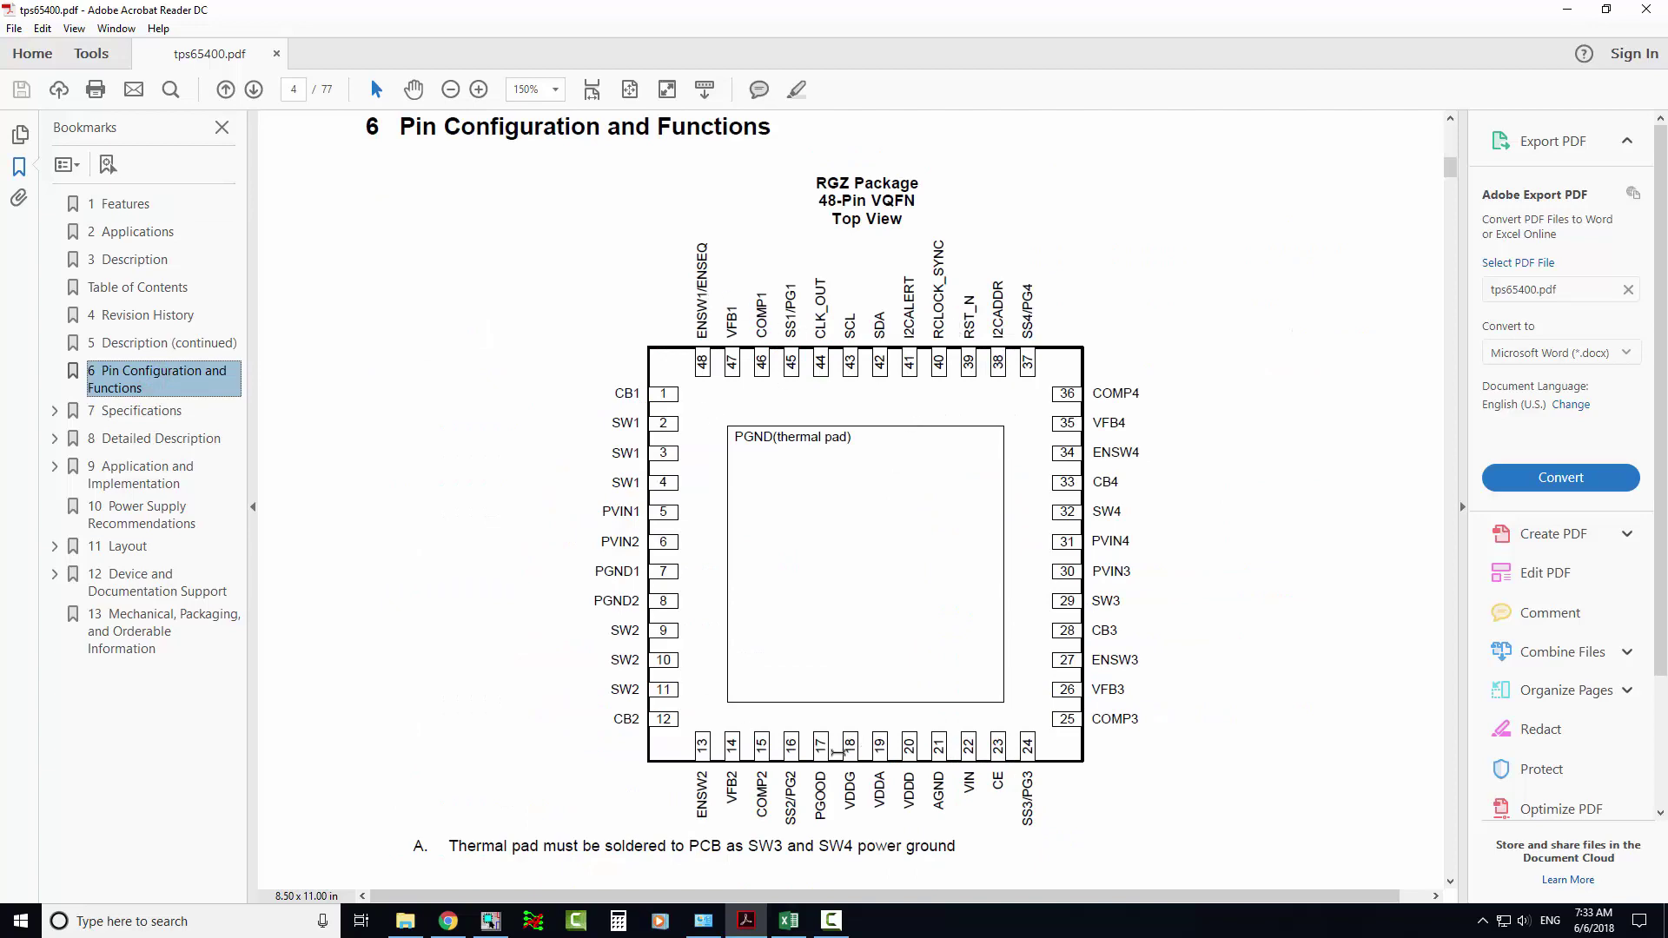
left_click(788, 920)
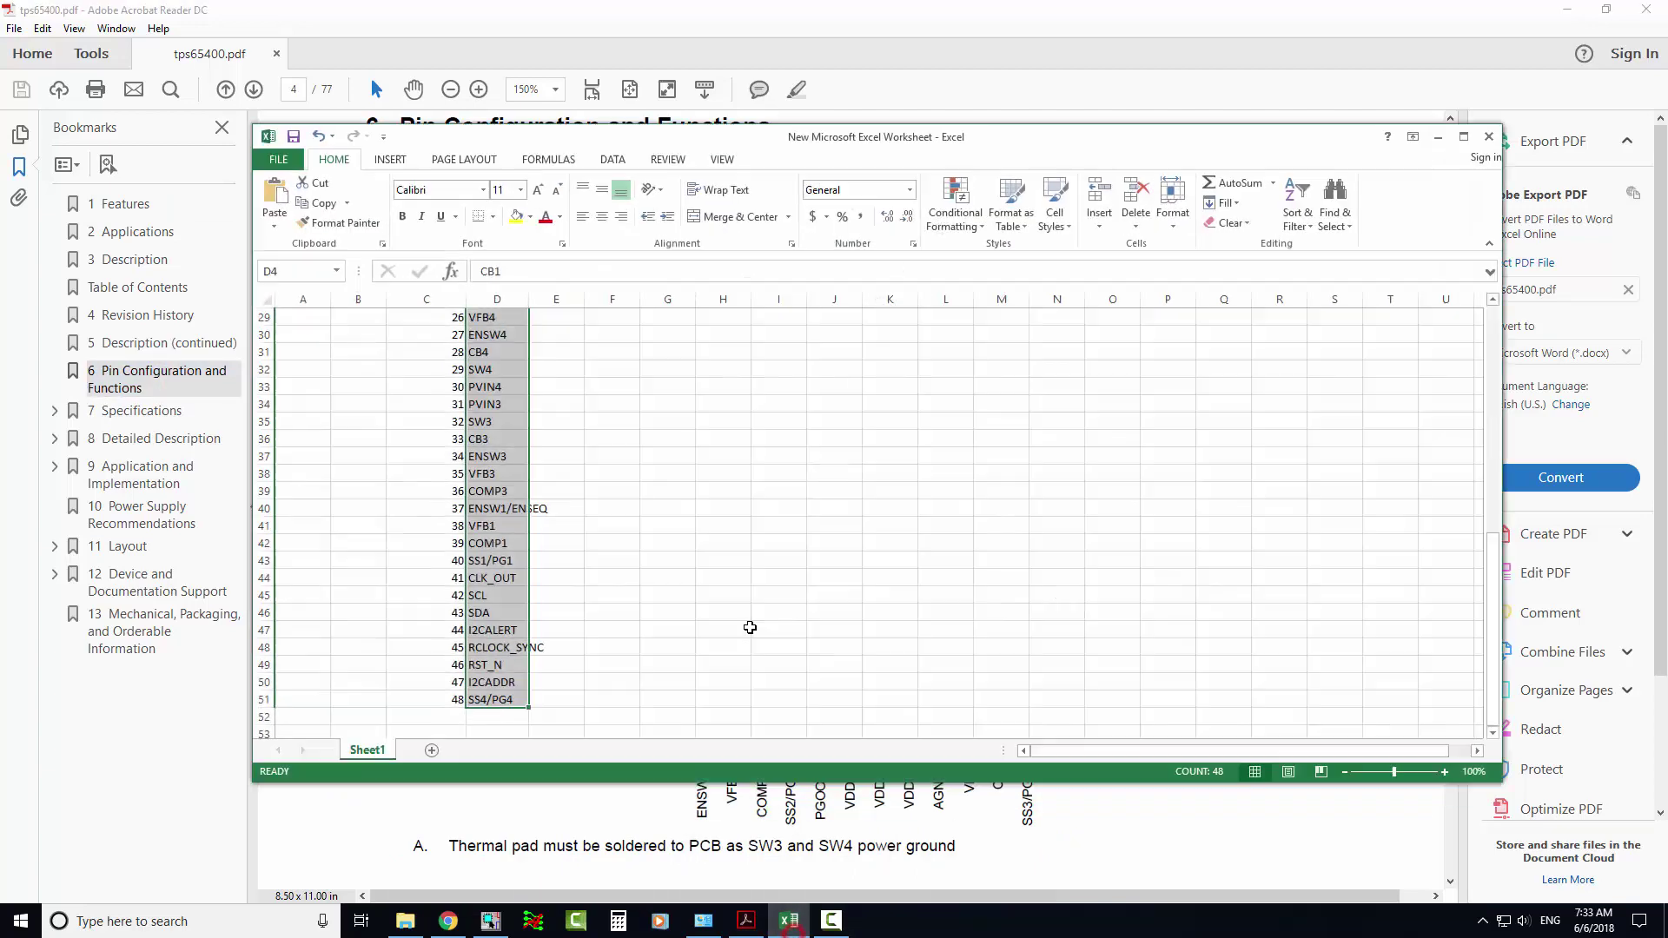
left_click(662, 472)
scroll(689, 533, "up", 9)
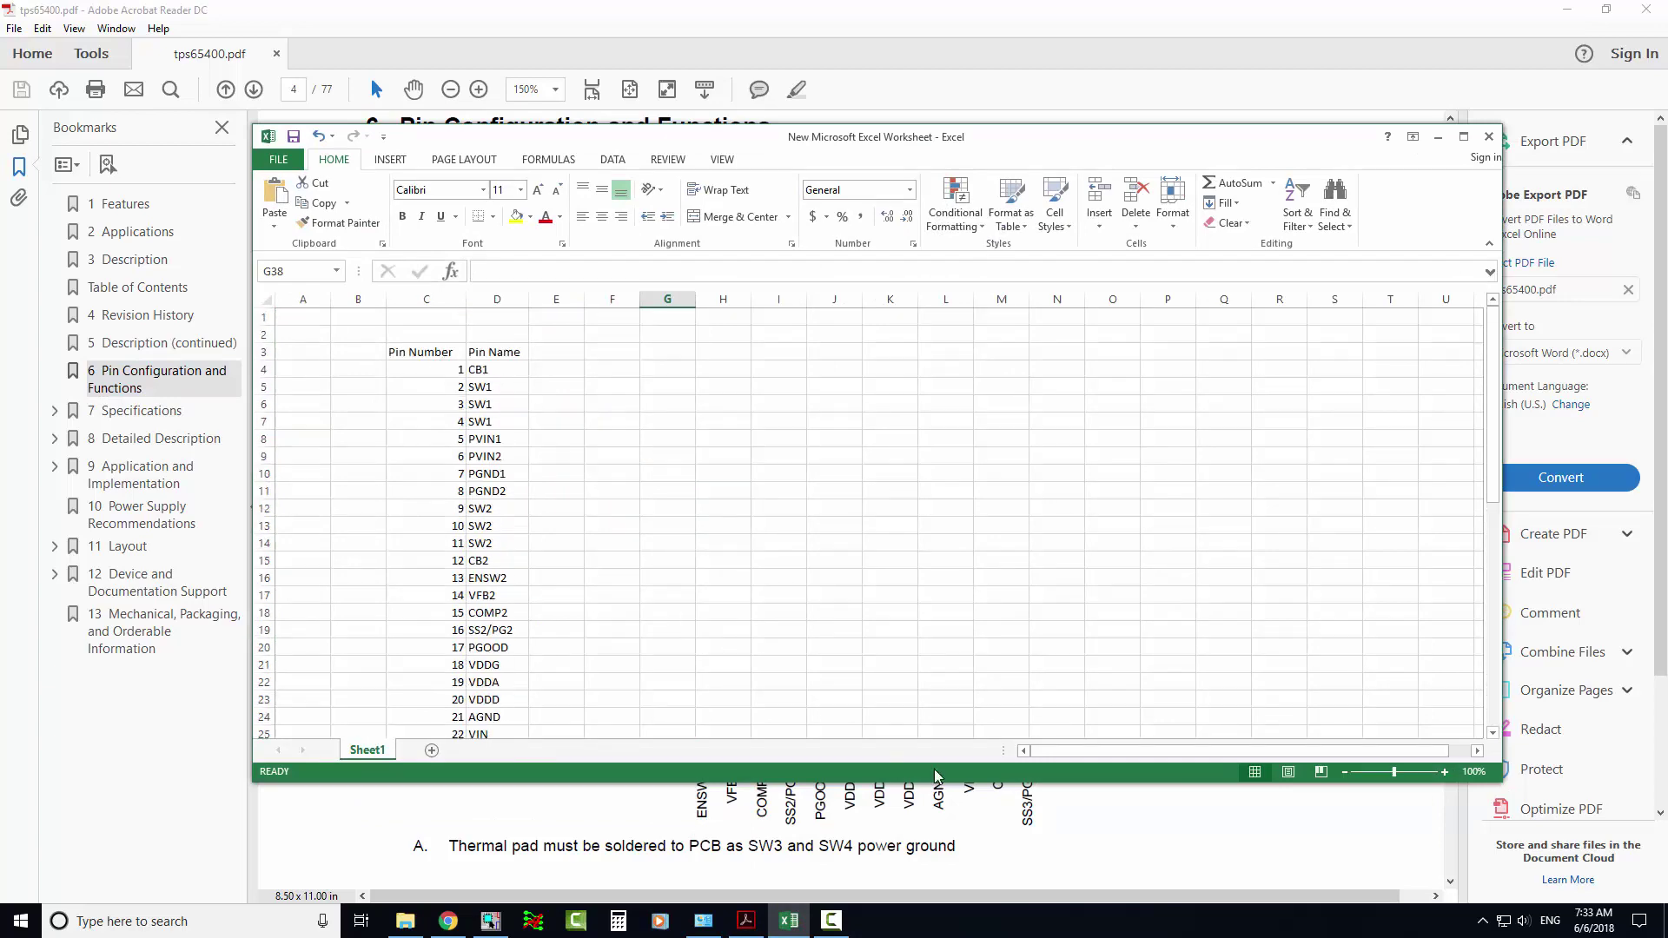
Start a new part in MY_LIB and paste TPS65400 as its name
left_click(490, 921)
right_click(209, 238)
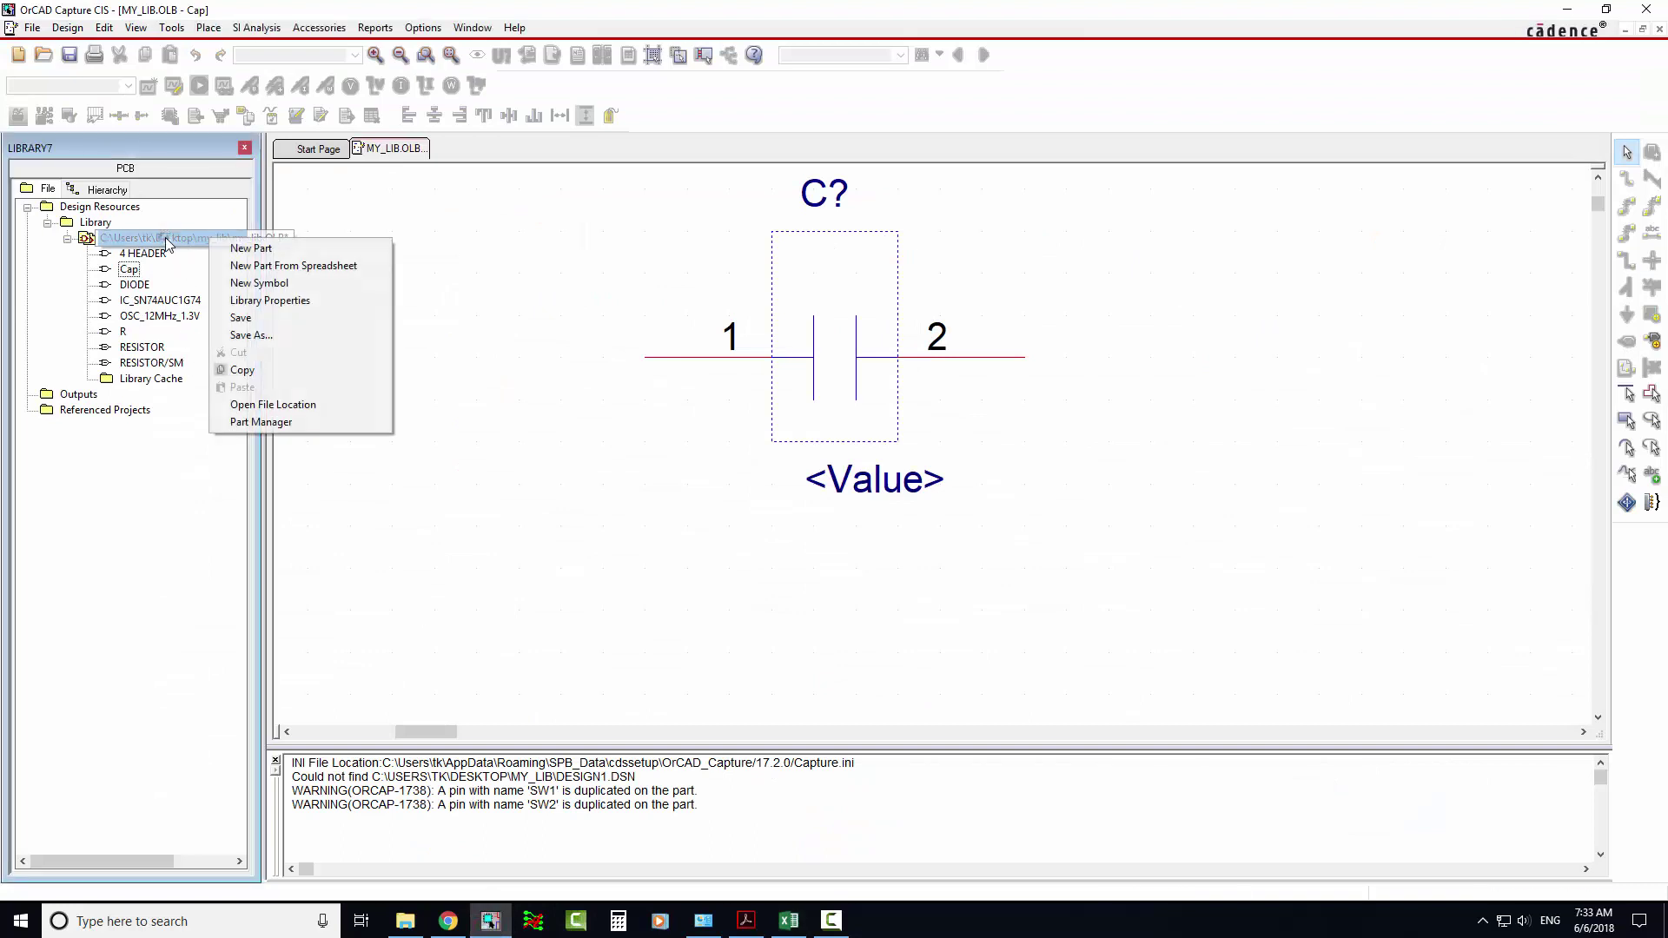
left_click(248, 251)
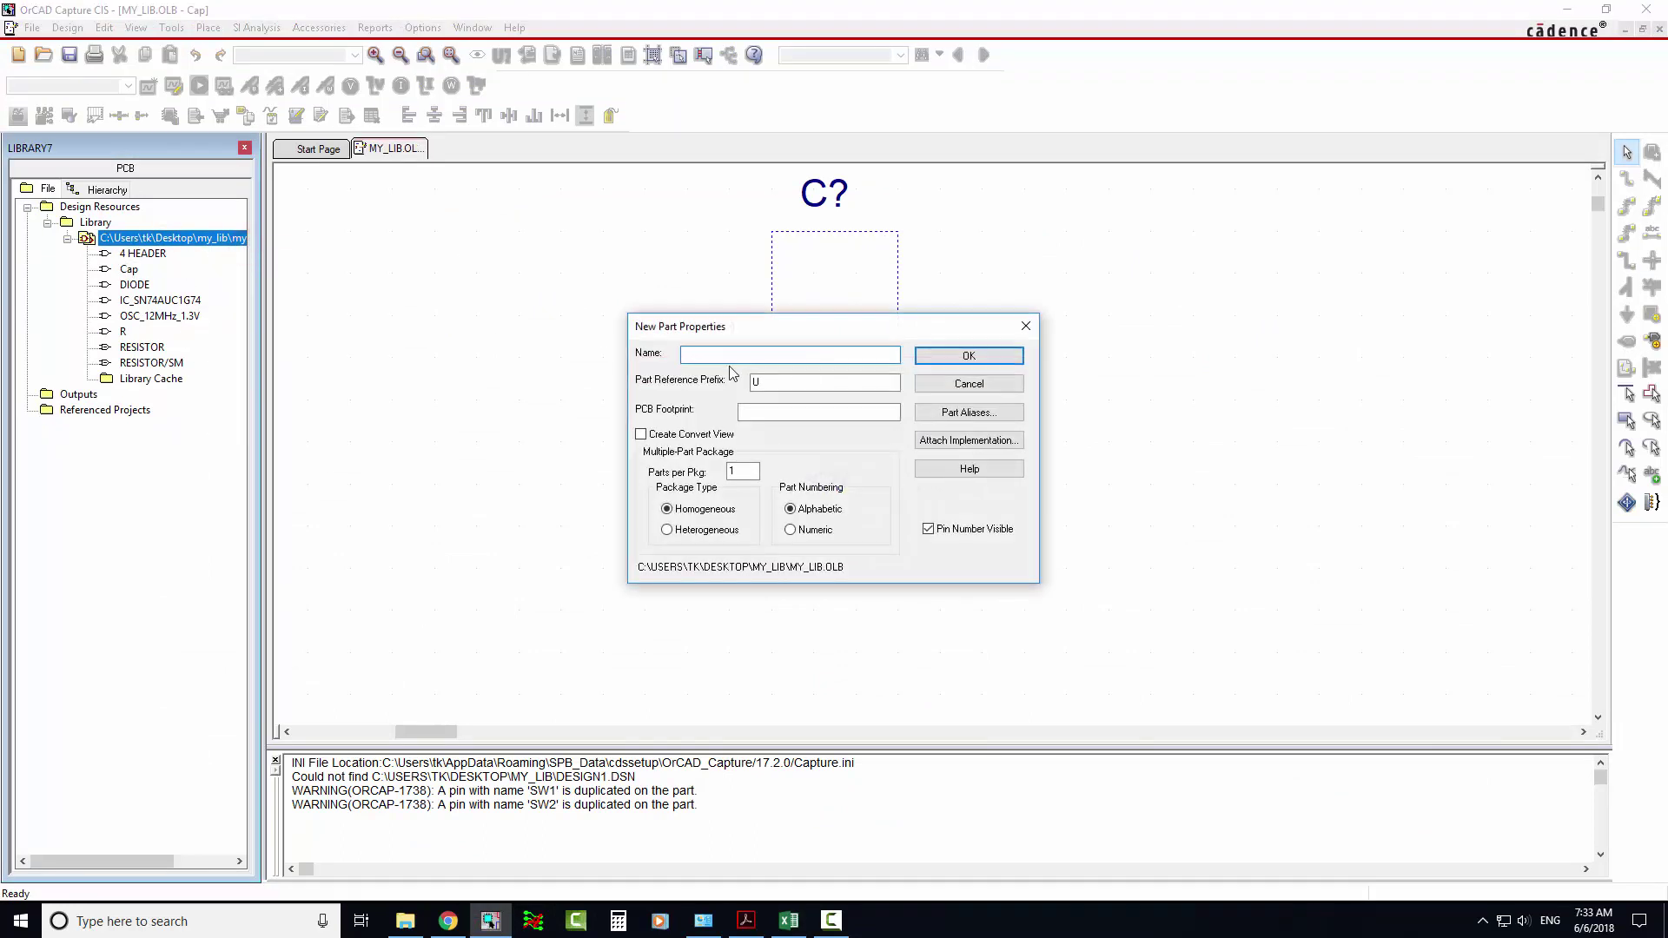
right_click(739, 357)
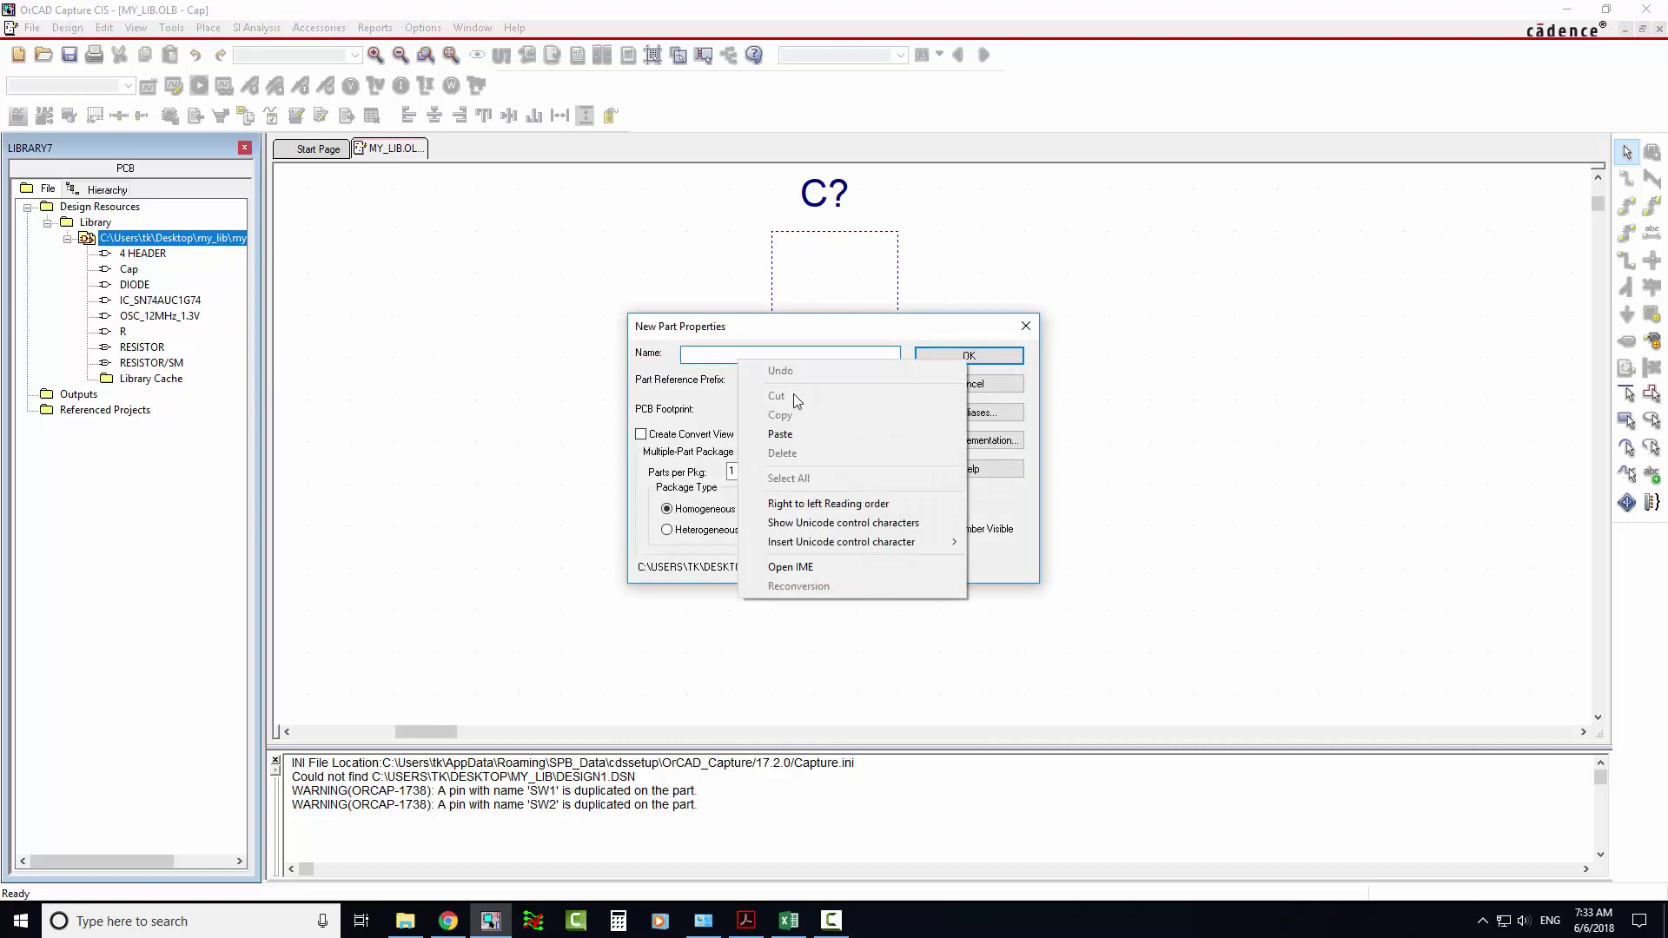
left_click(803, 417)
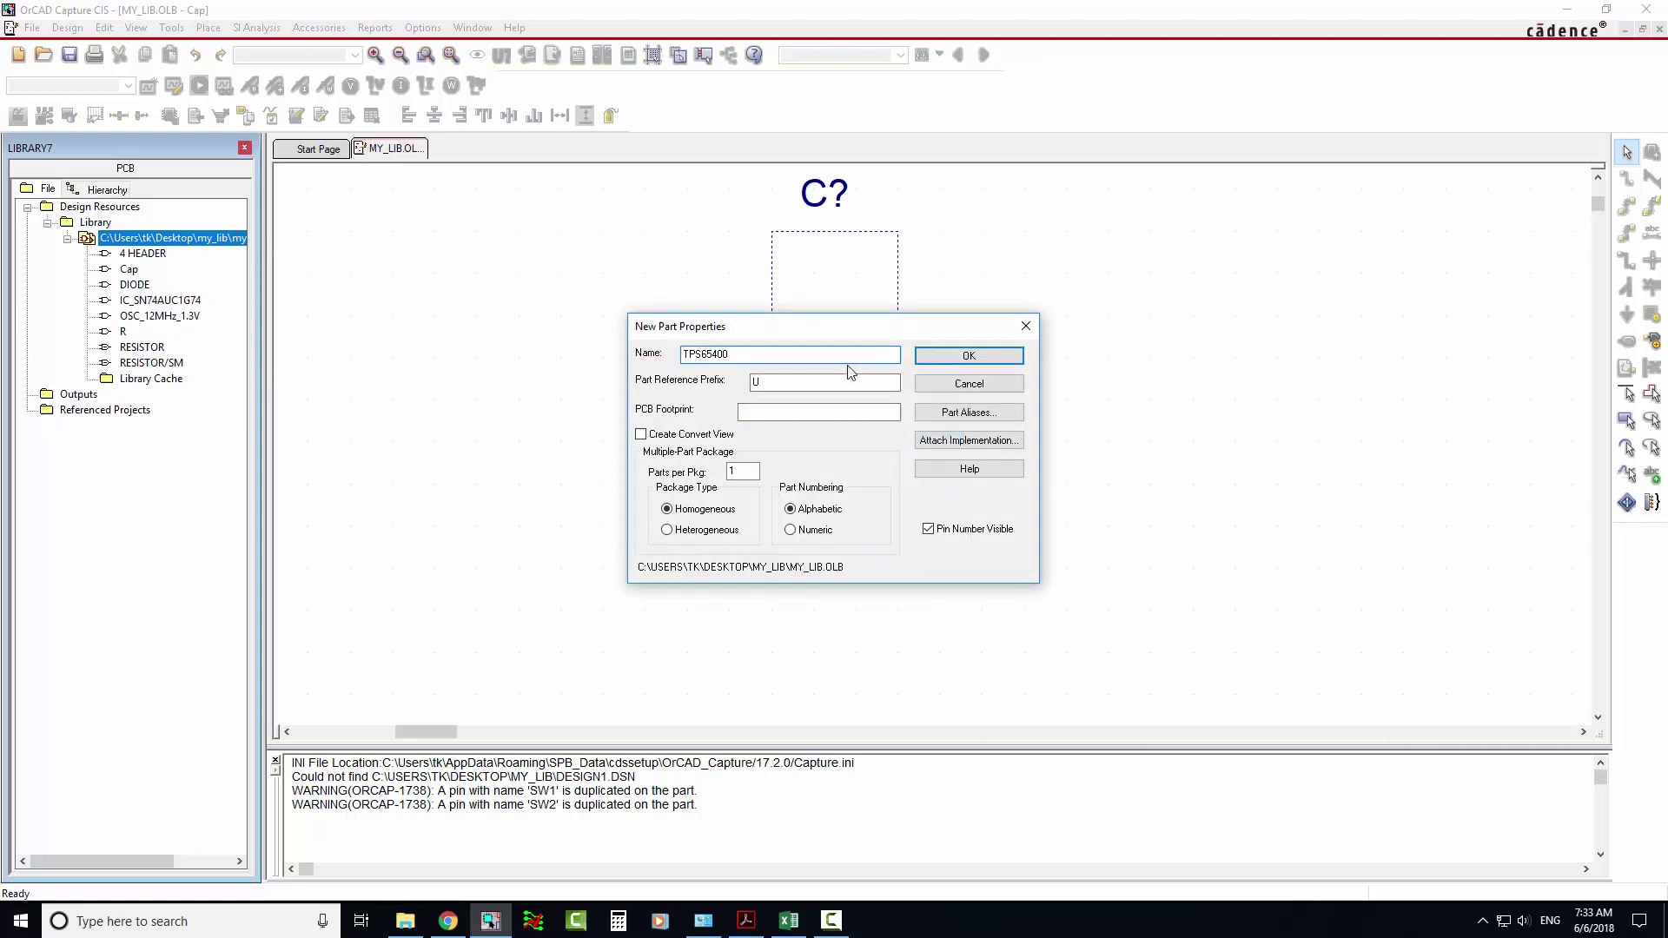
Confirm the TPS65400 part and place two 24-pin arrays: pins 1–24 right, 25–48 left
left_click(937, 357)
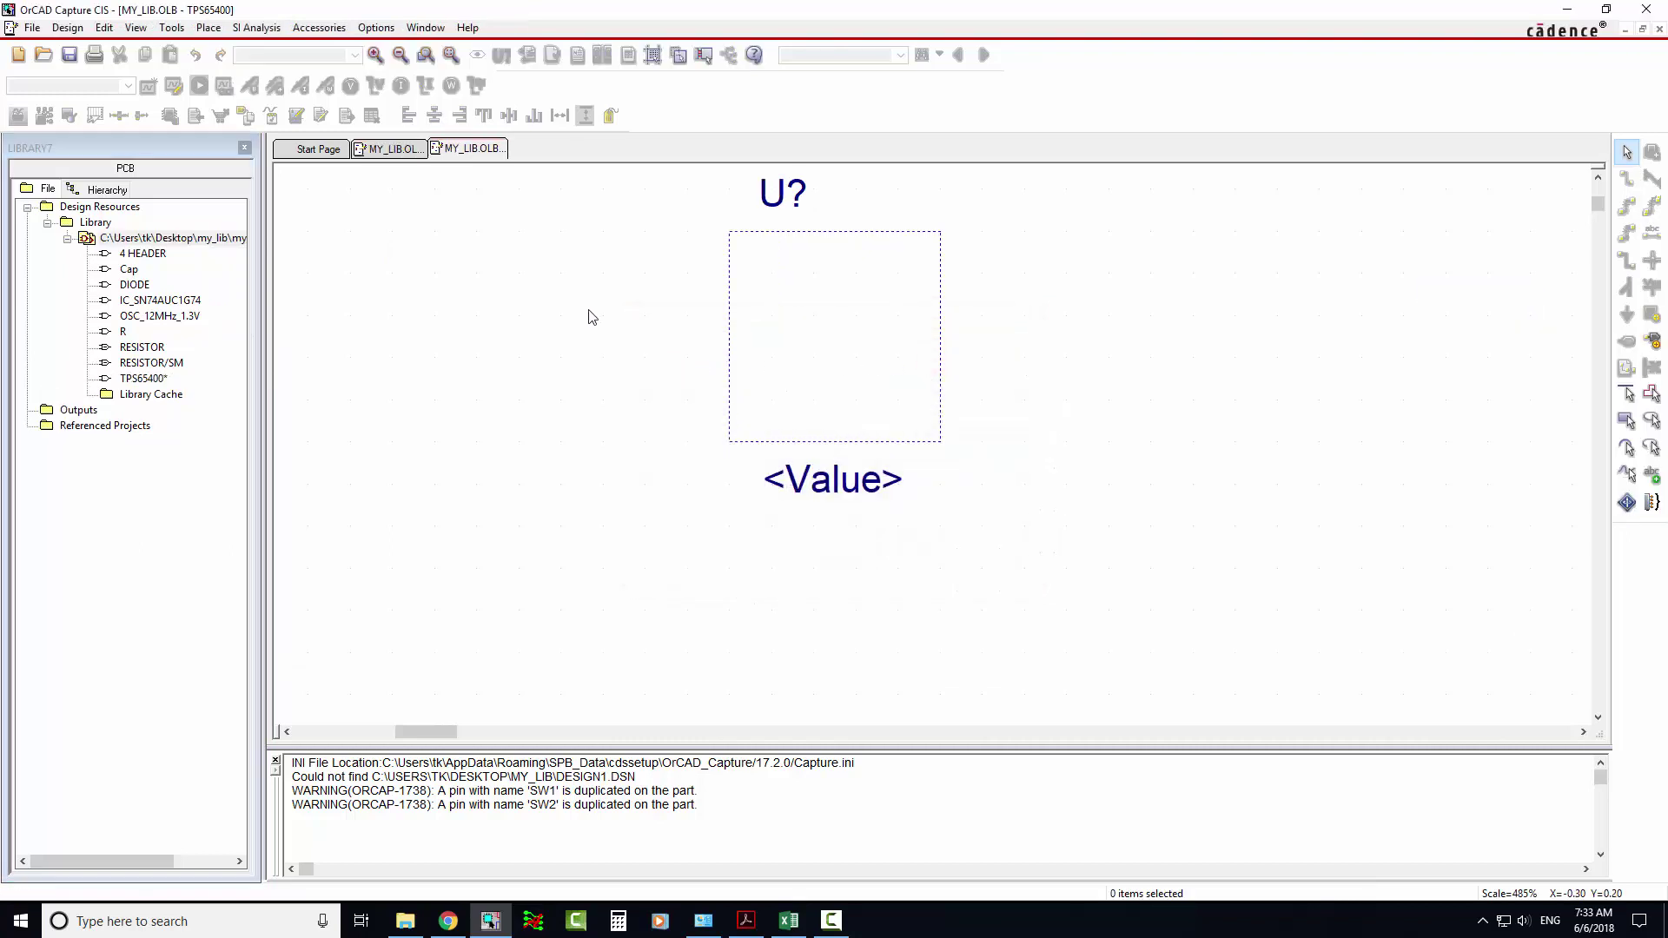
left_click(209, 27)
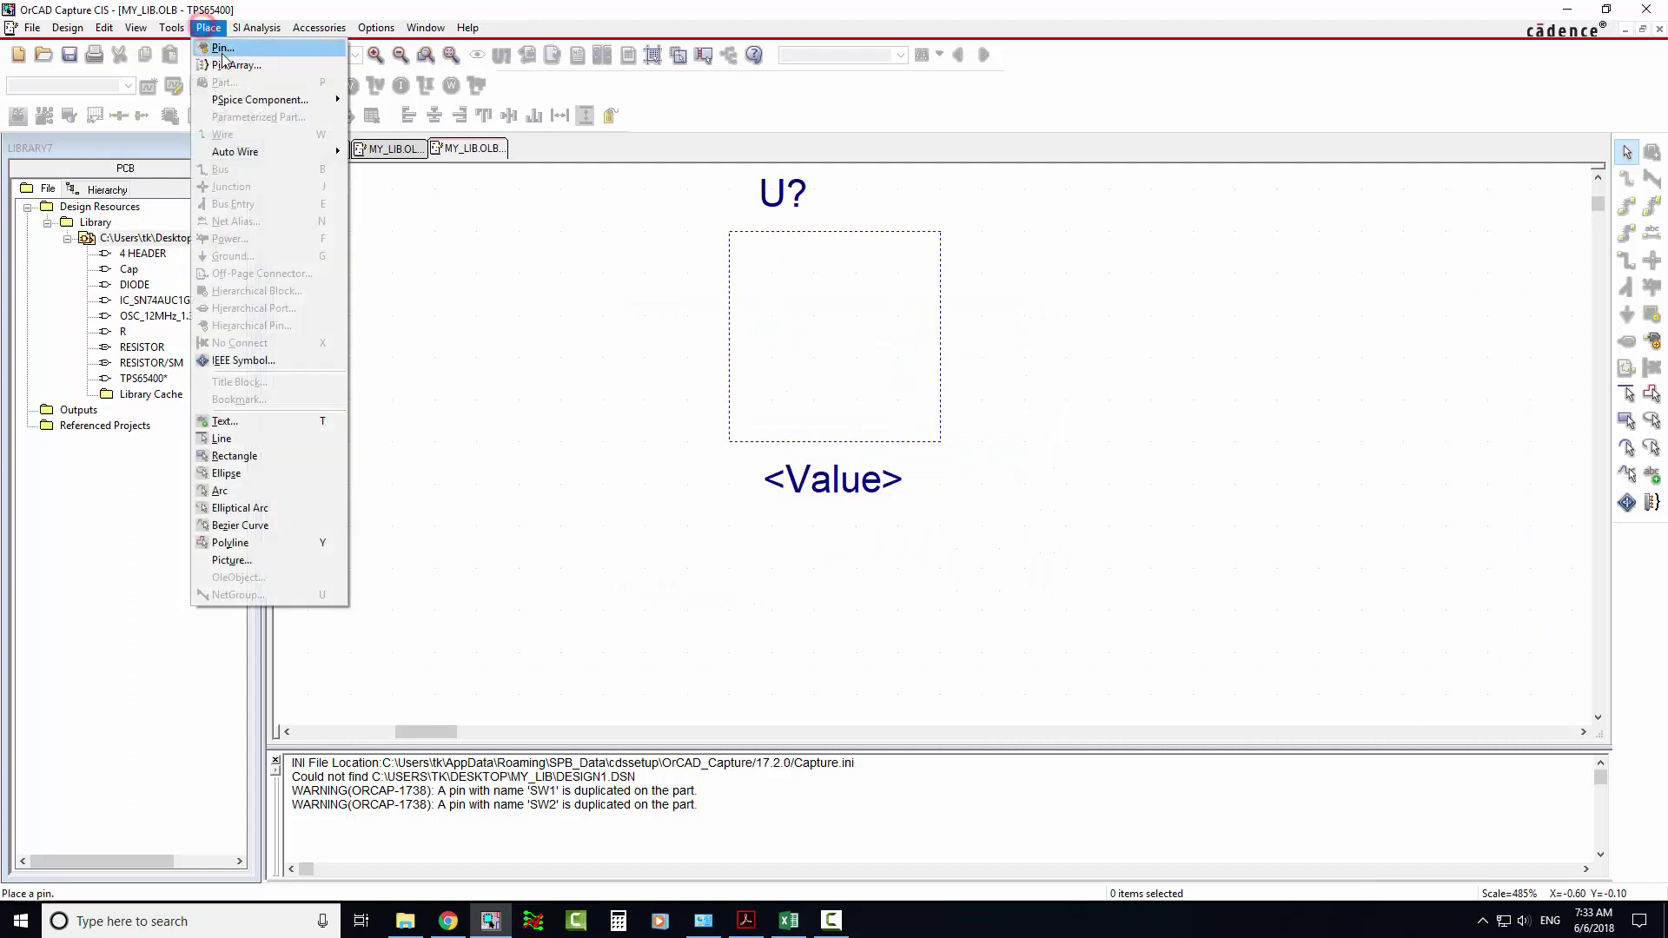
left_click(230, 66)
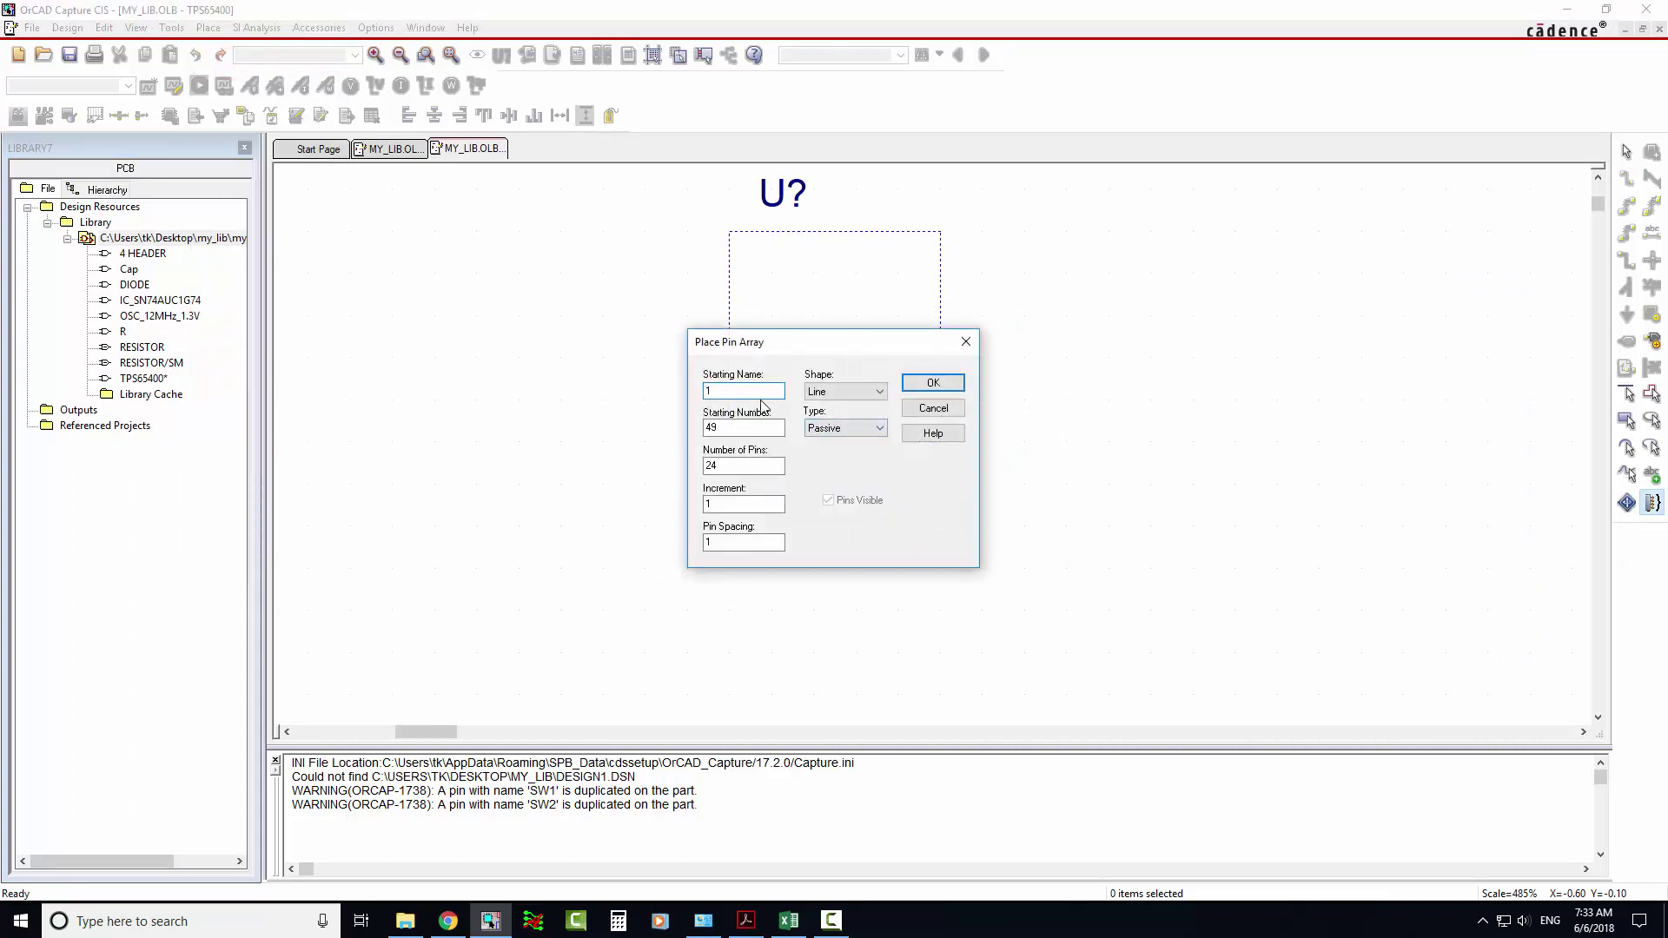
double_click(749, 429)
type("1")
double_click(734, 466)
left_click(923, 380)
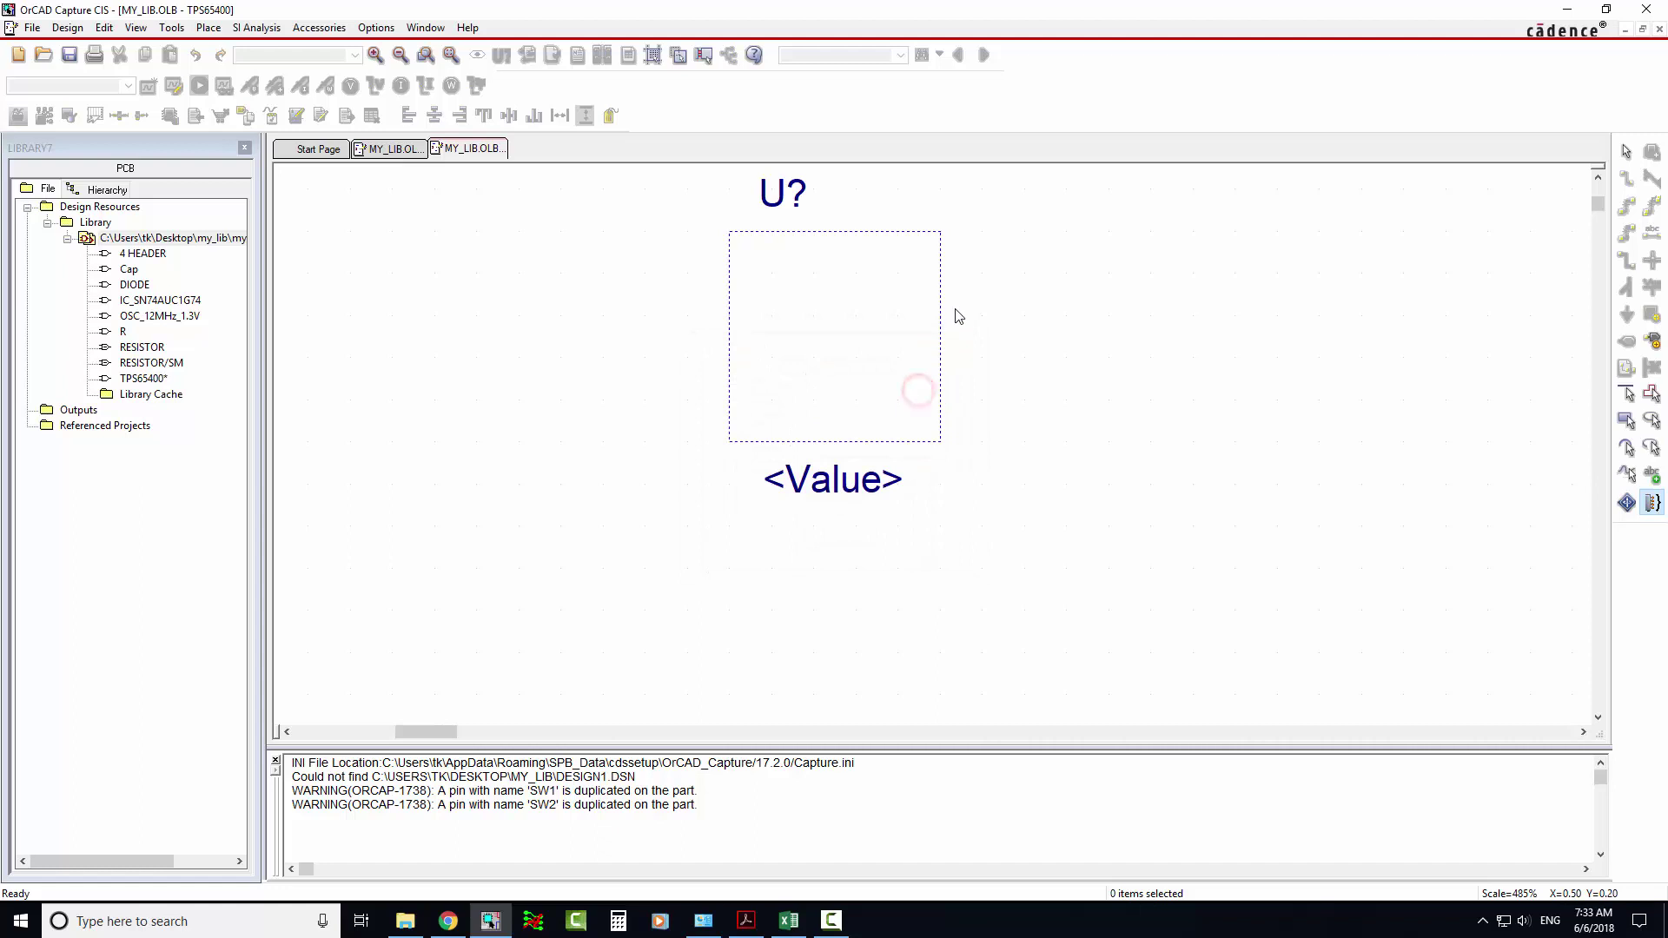
left_click(1008, 318)
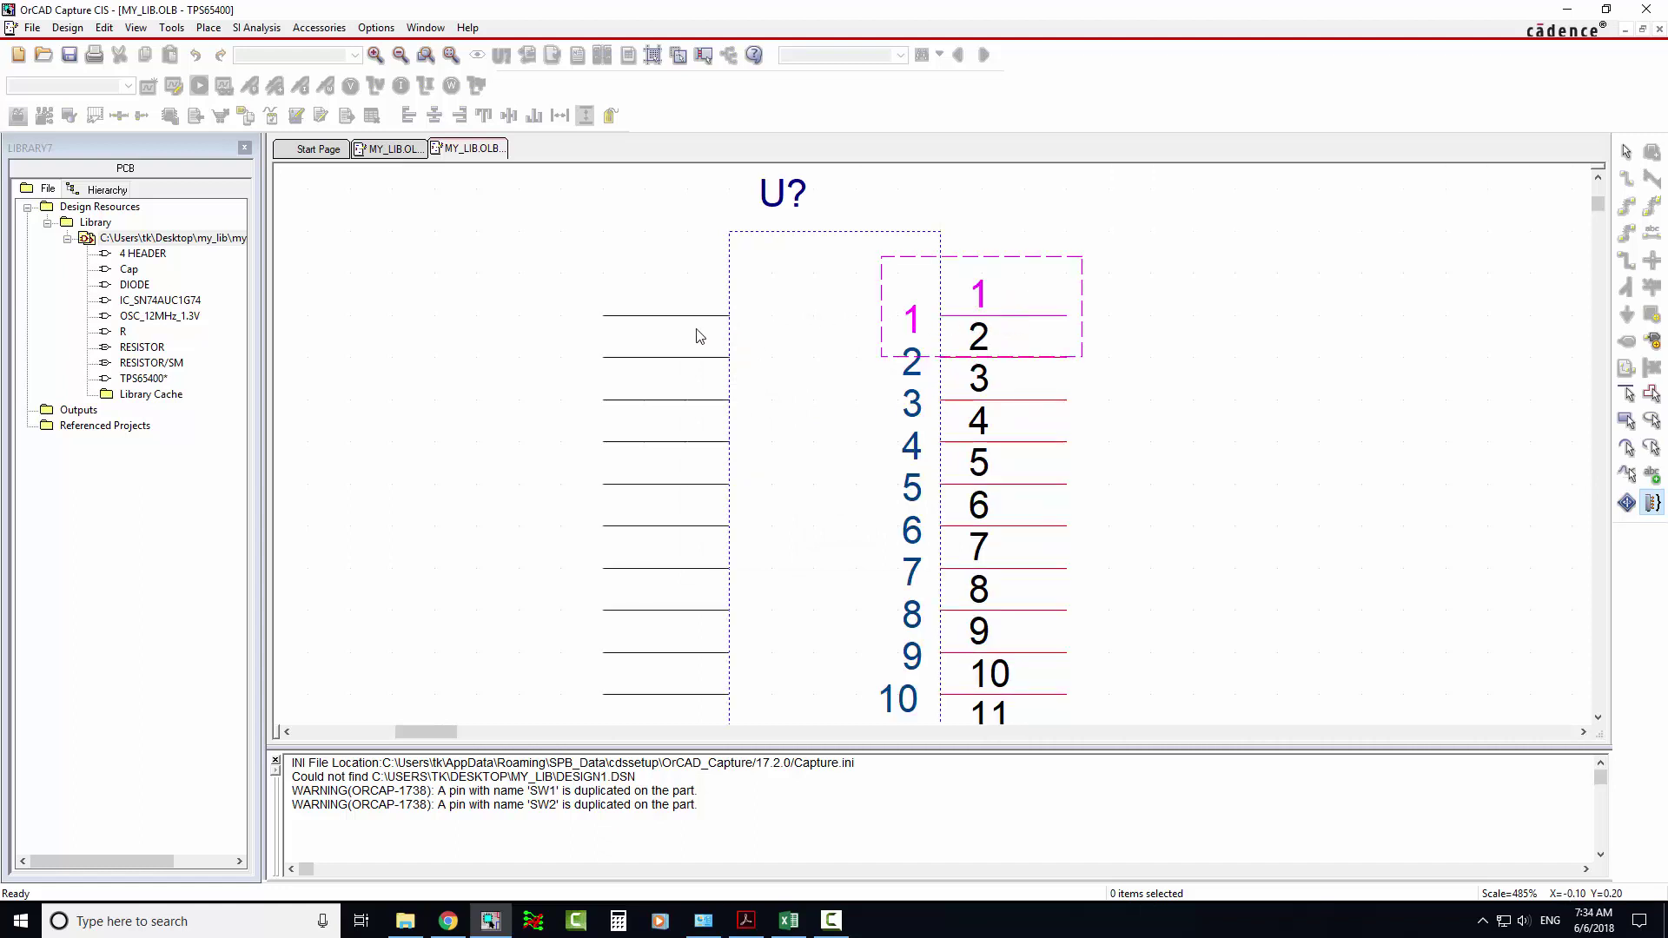
left_click(696, 323)
right_click(1197, 301)
left_click(1212, 302)
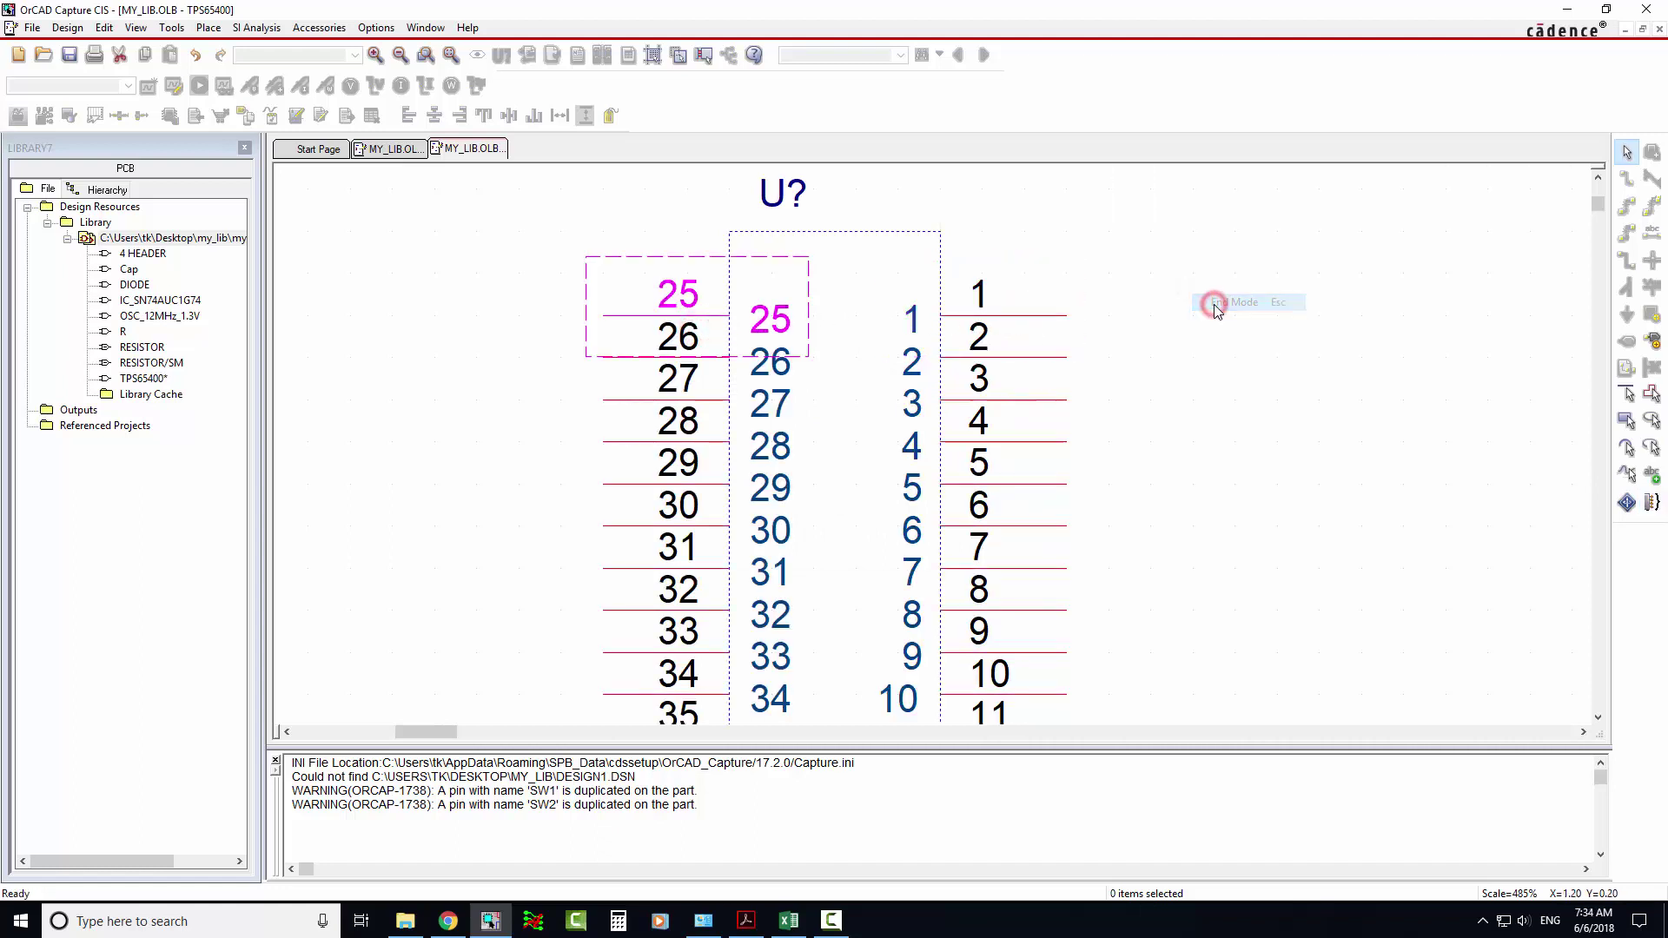
scroll(1026, 420, "down", 3)
scroll(1025, 421, "down", 2)
scroll(912, 457, "down", 2)
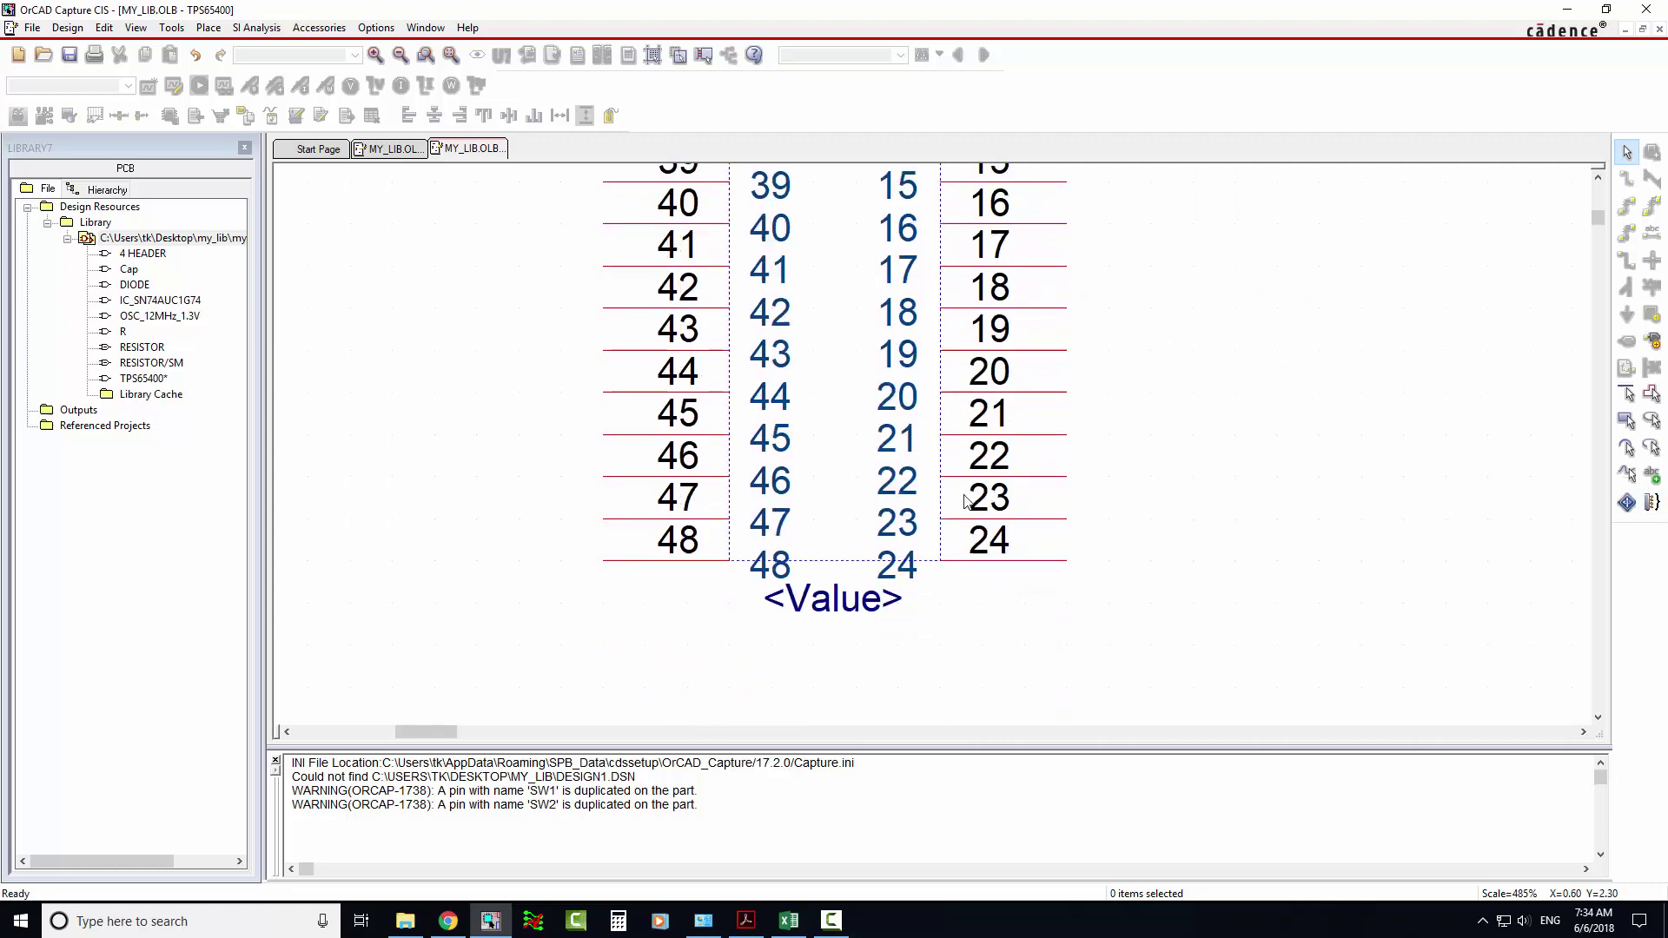
scroll(704, 515, "down", 1)
scroll(892, 537, "up", 2)
scroll(912, 515, "up", 2)
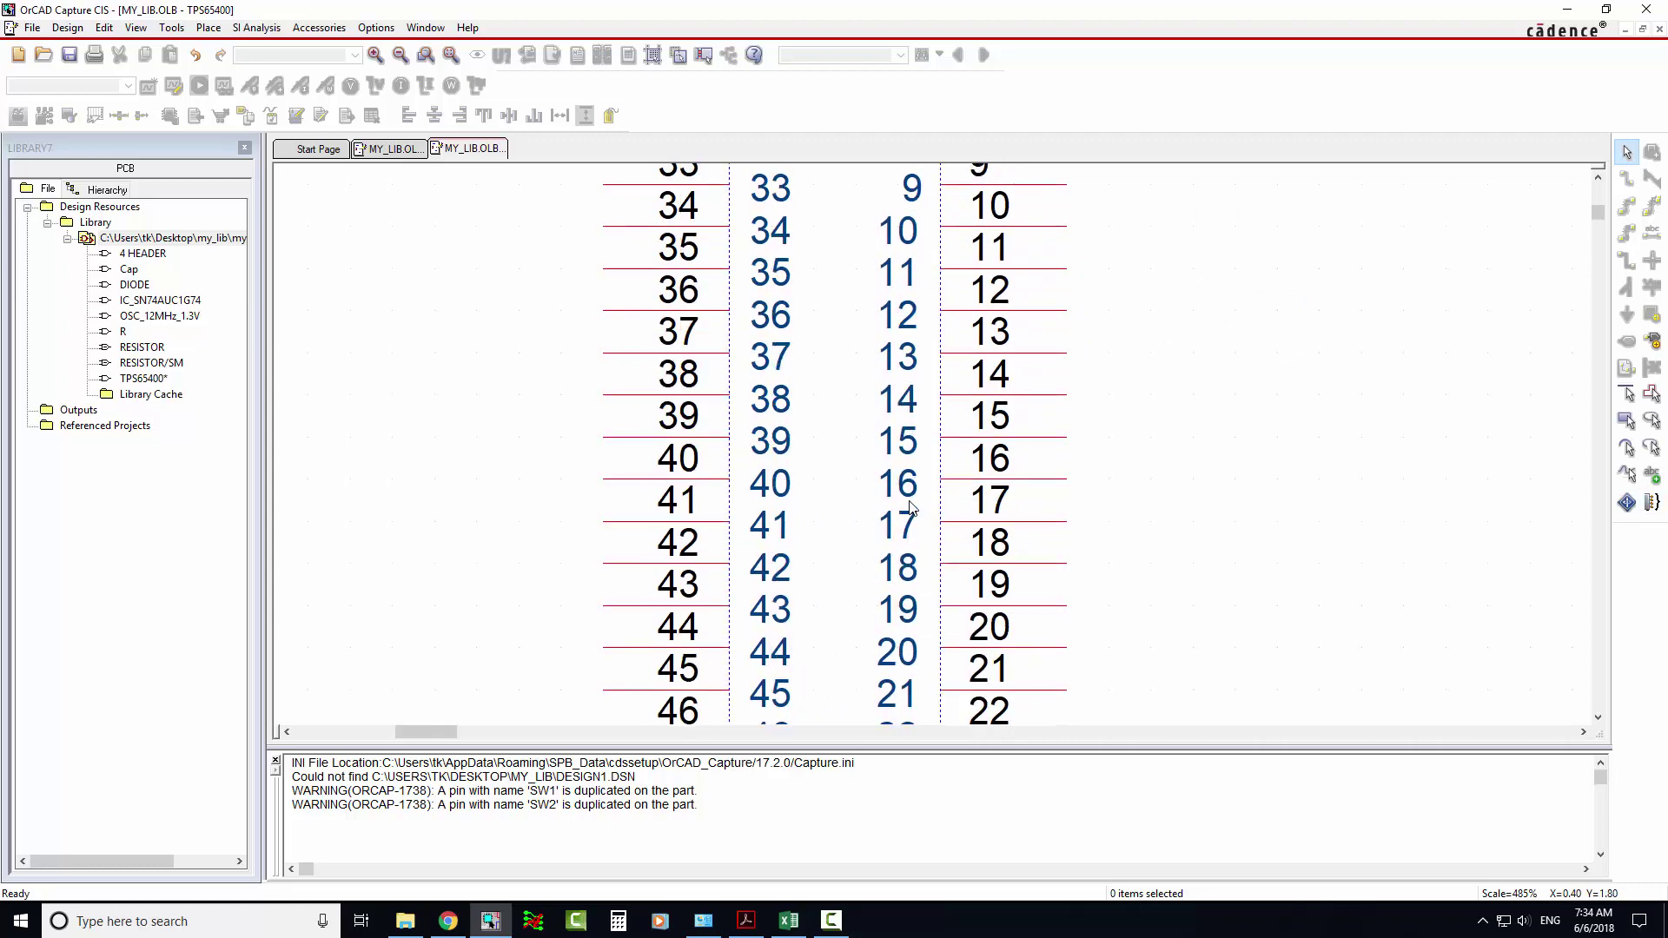
scroll(913, 516, "up", 2)
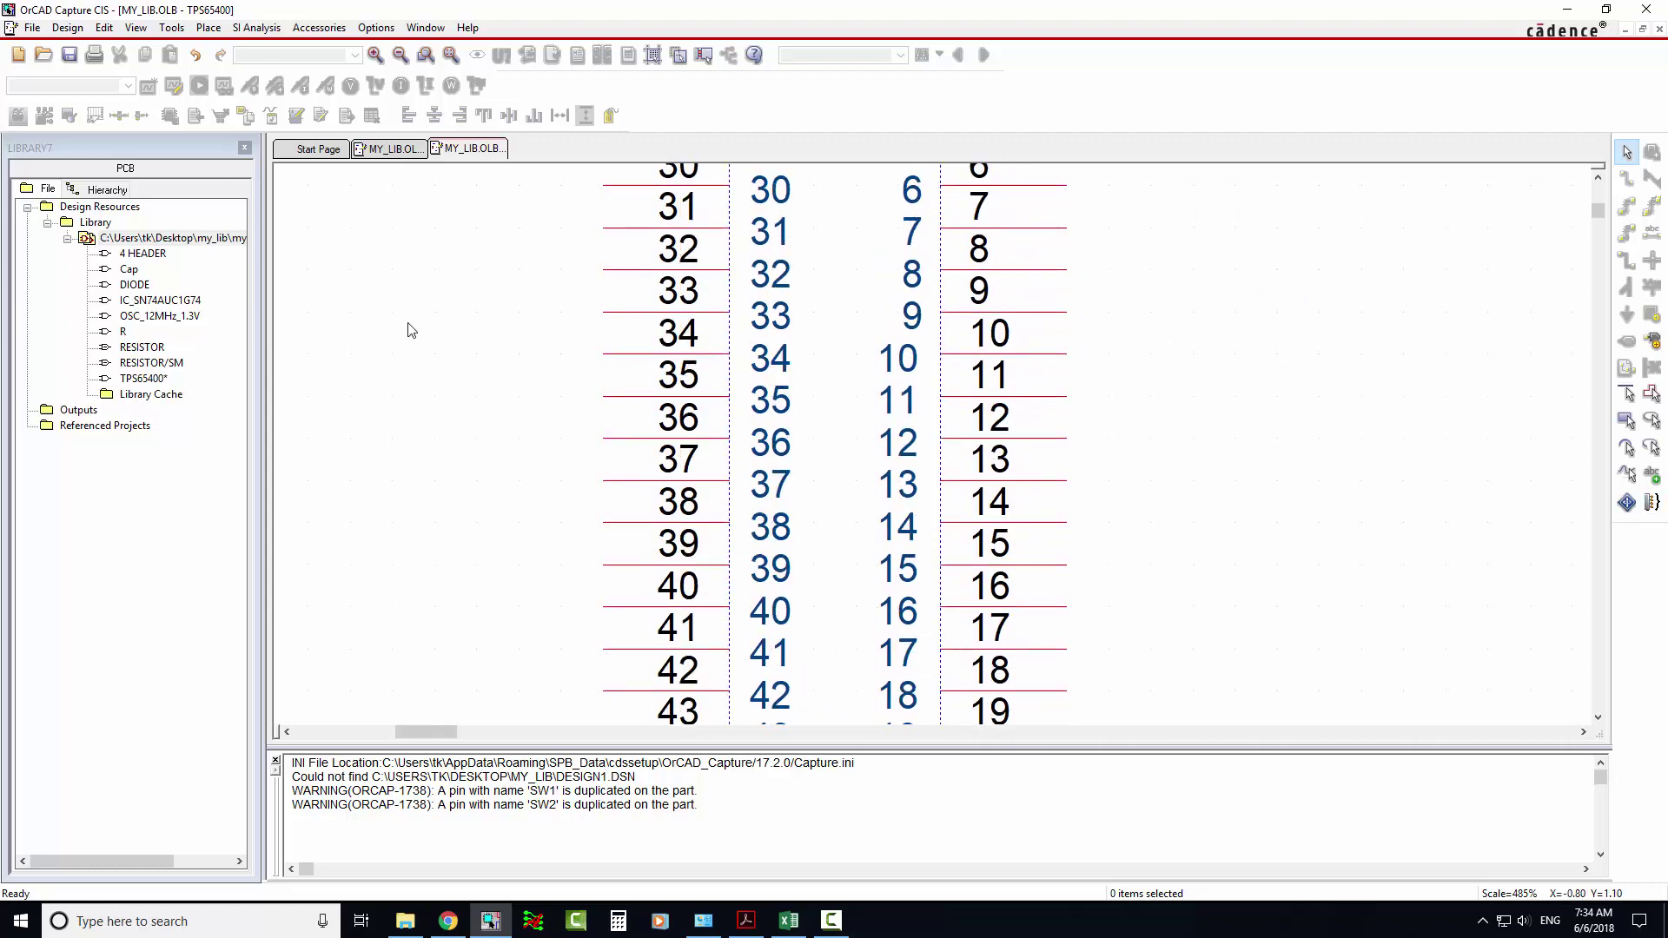
Open the TPS65400 pin spreadsheet with Split Part
left_click(149, 378)
right_click(192, 377)
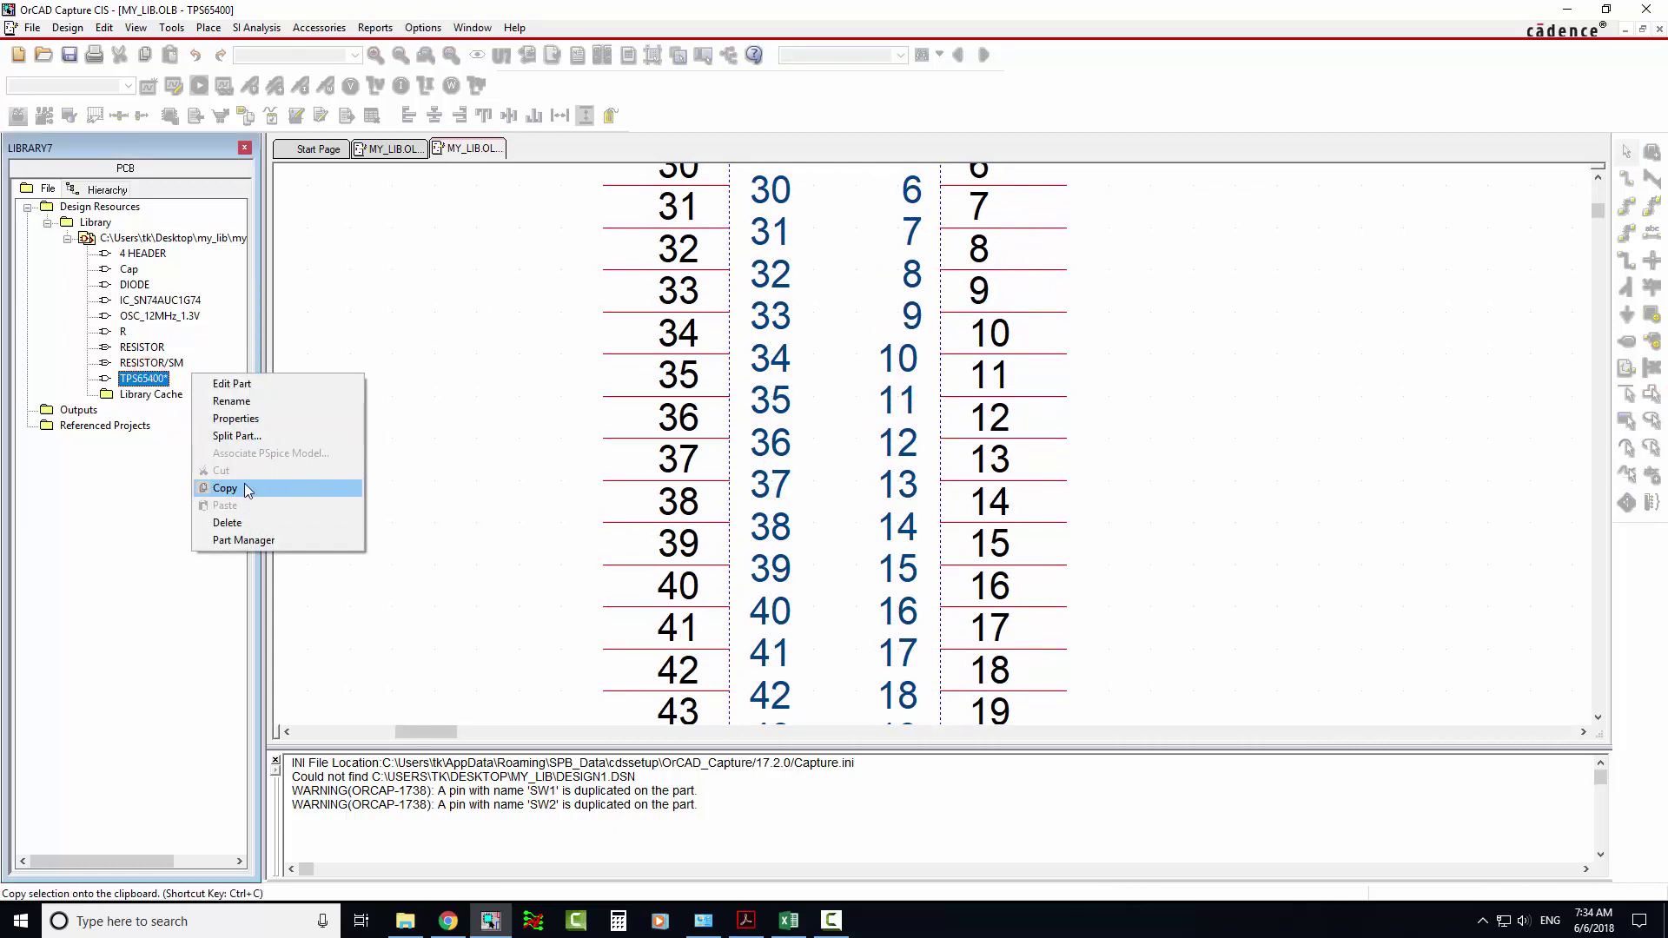
left_click(245, 437)
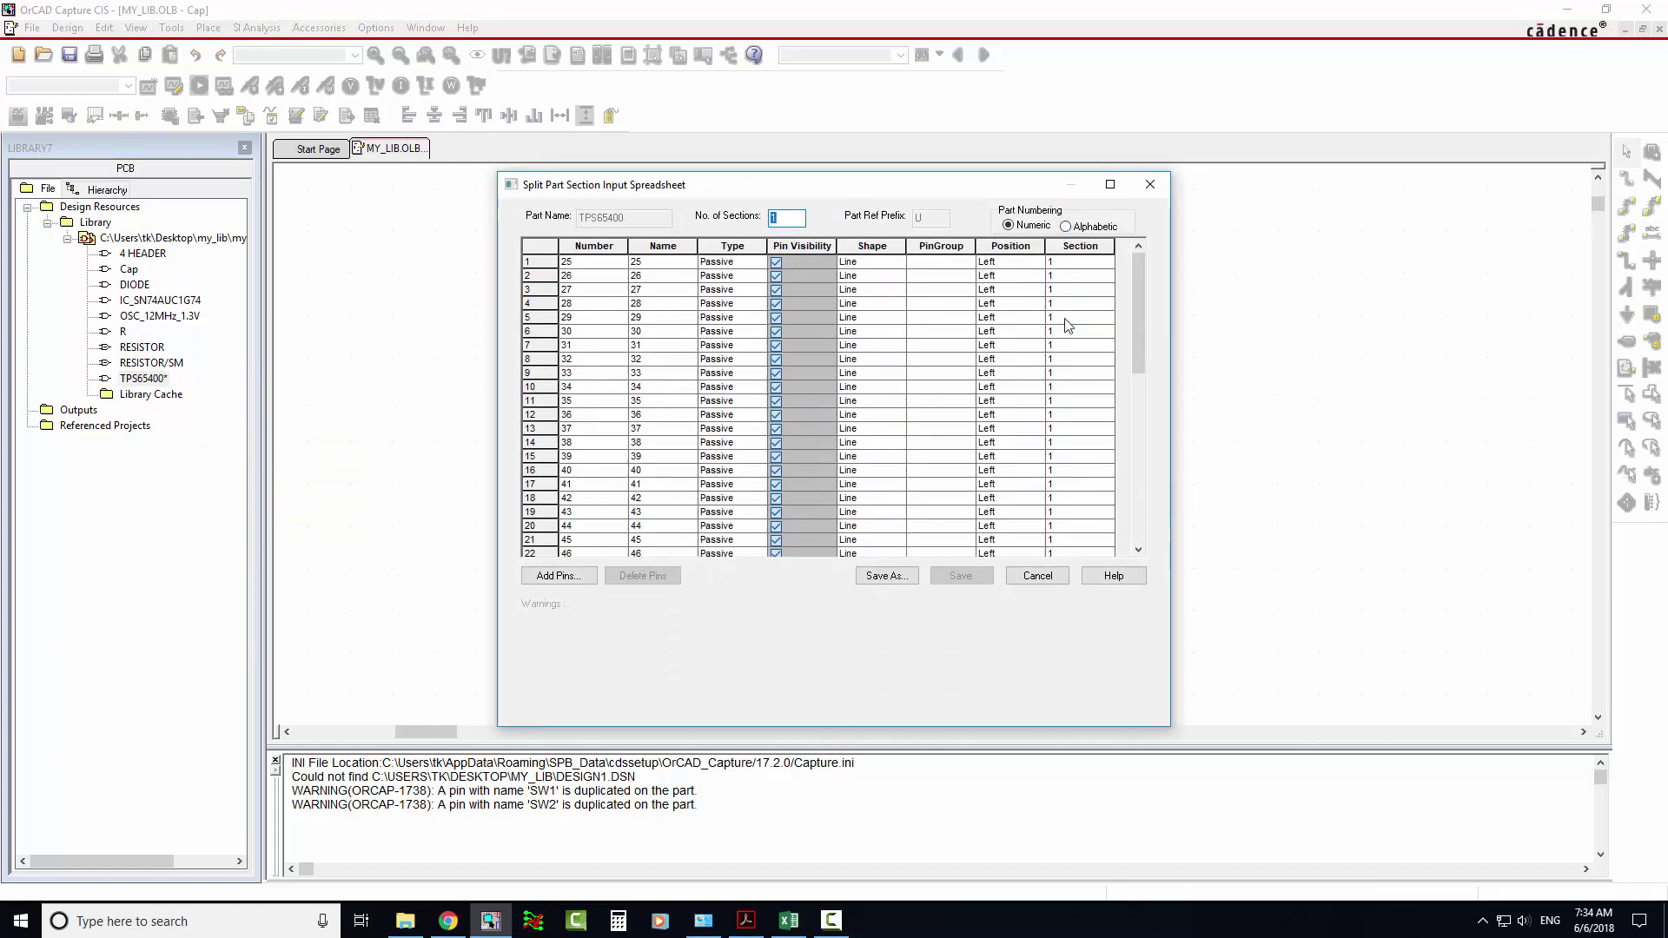
mouse_move(1142, 303)
left_mouse_down()
mouse_move(1153, 526)
mouse_move(1153, 260)
left_mouse_up()
Delete all existing entries in the pin Number and Name columns
left_click(598, 246)
right_click(598, 246)
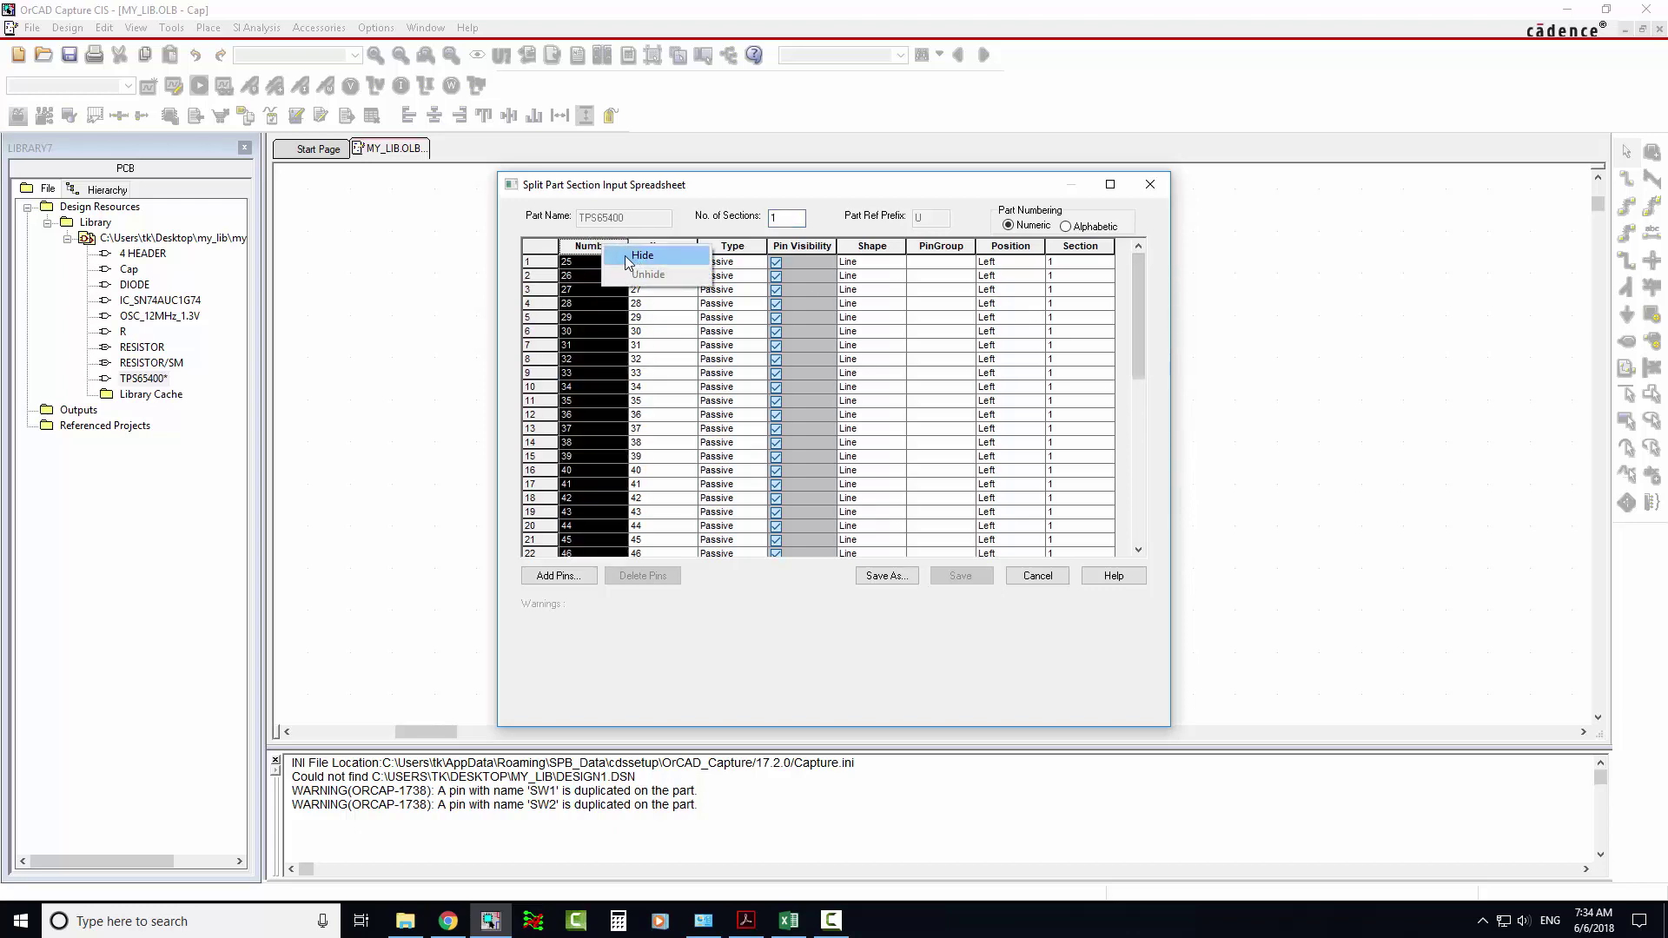
left_click(585, 250)
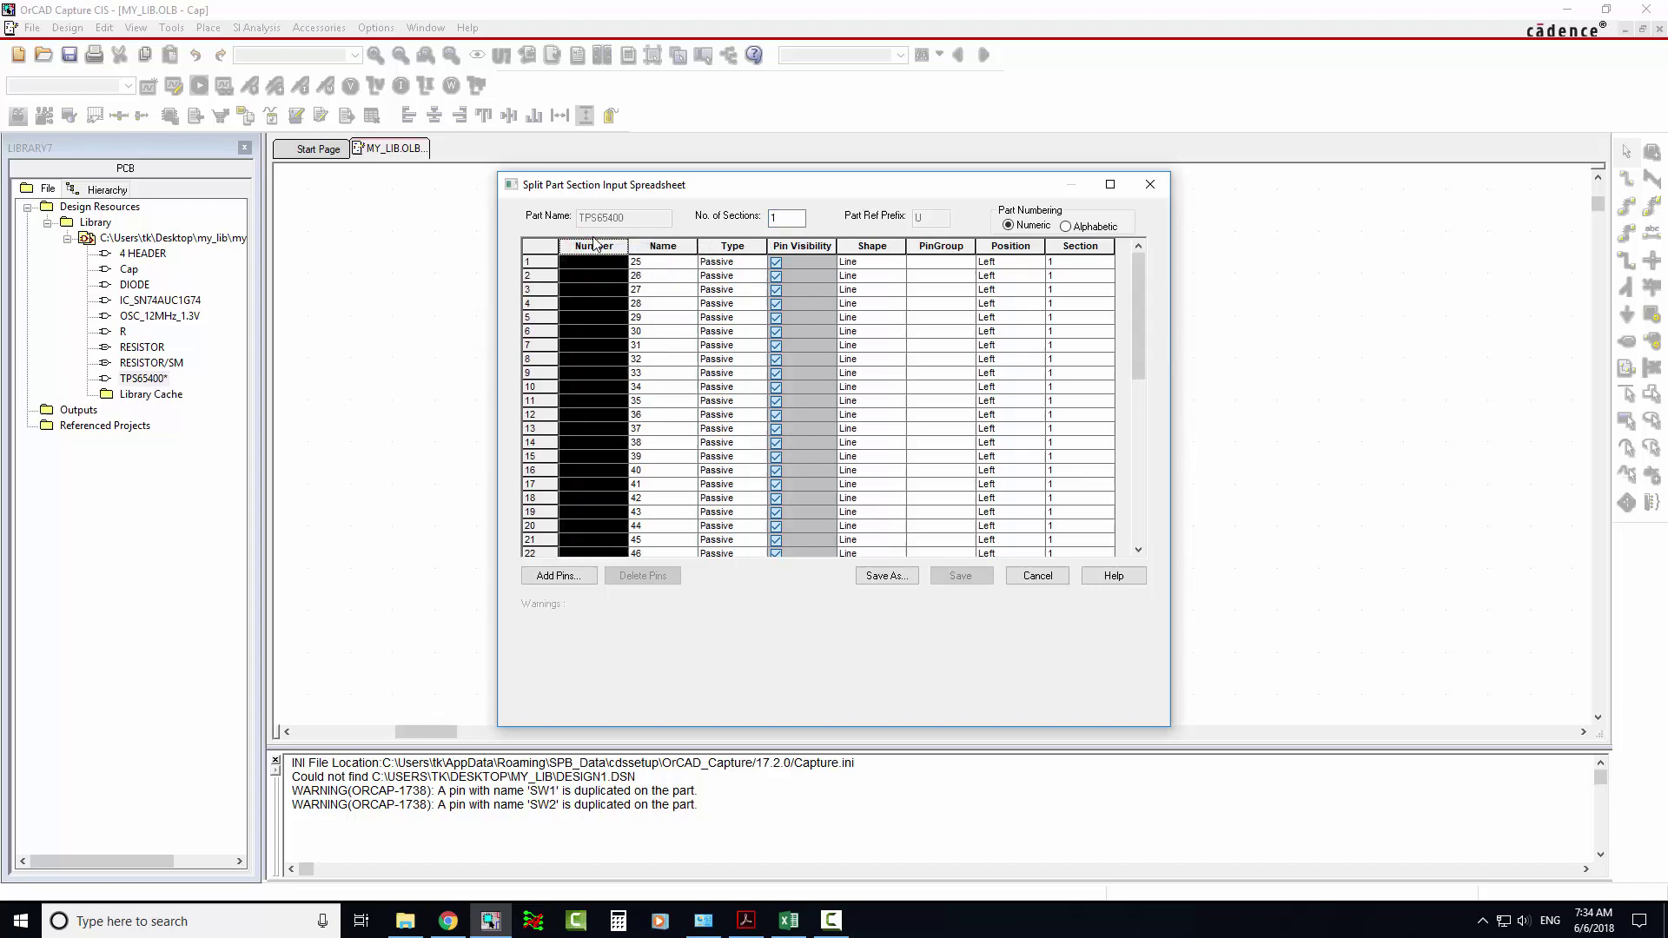
key("Delete")
left_click(664, 245)
key("Delete")
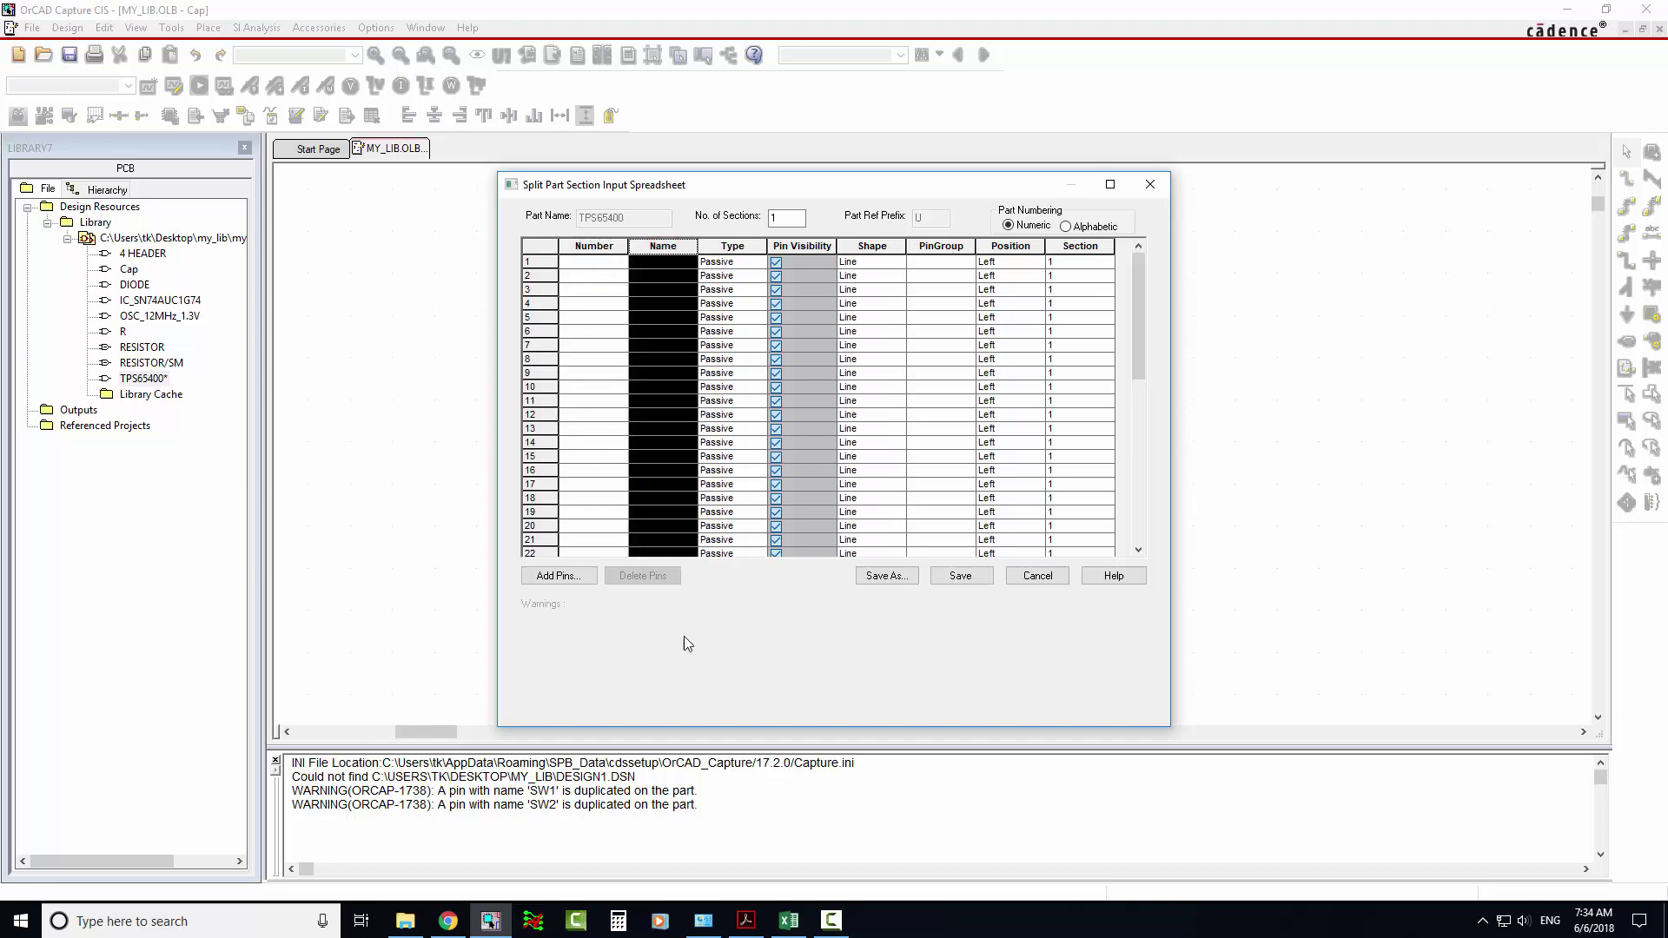
Copy the Excel pin numbers C4:C51 into the OrCAD Number column
left_click(788, 921)
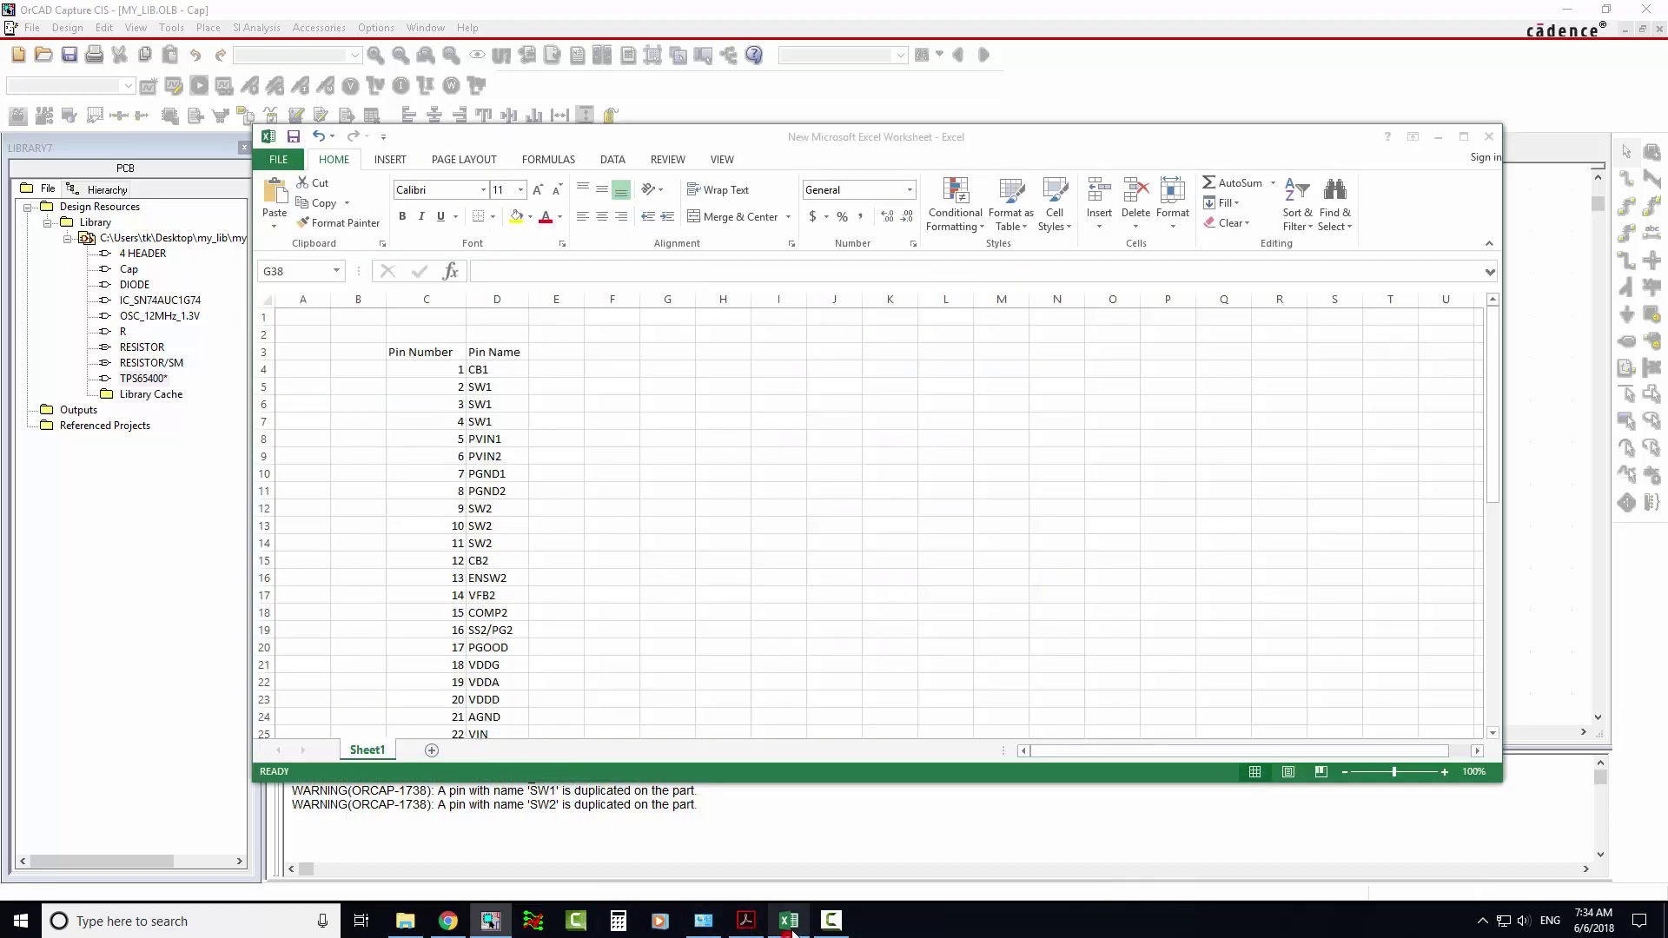
left_click(568, 543)
left_click_drag(436, 370, 449, 744)
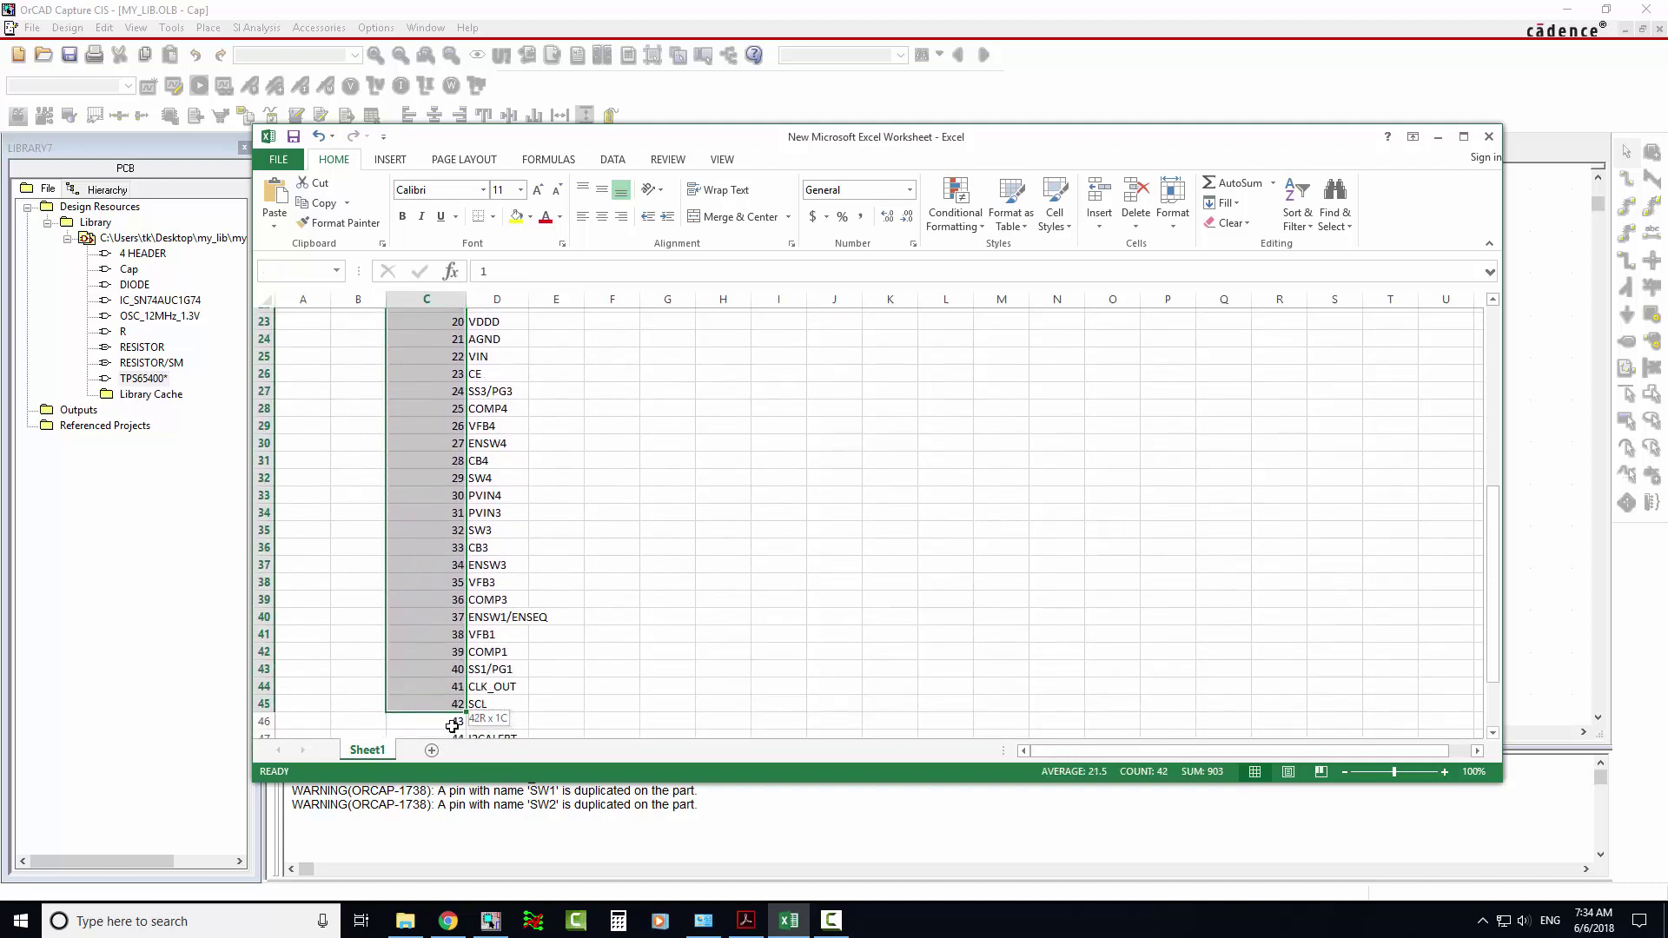
left_click_drag(449, 744, 456, 681)
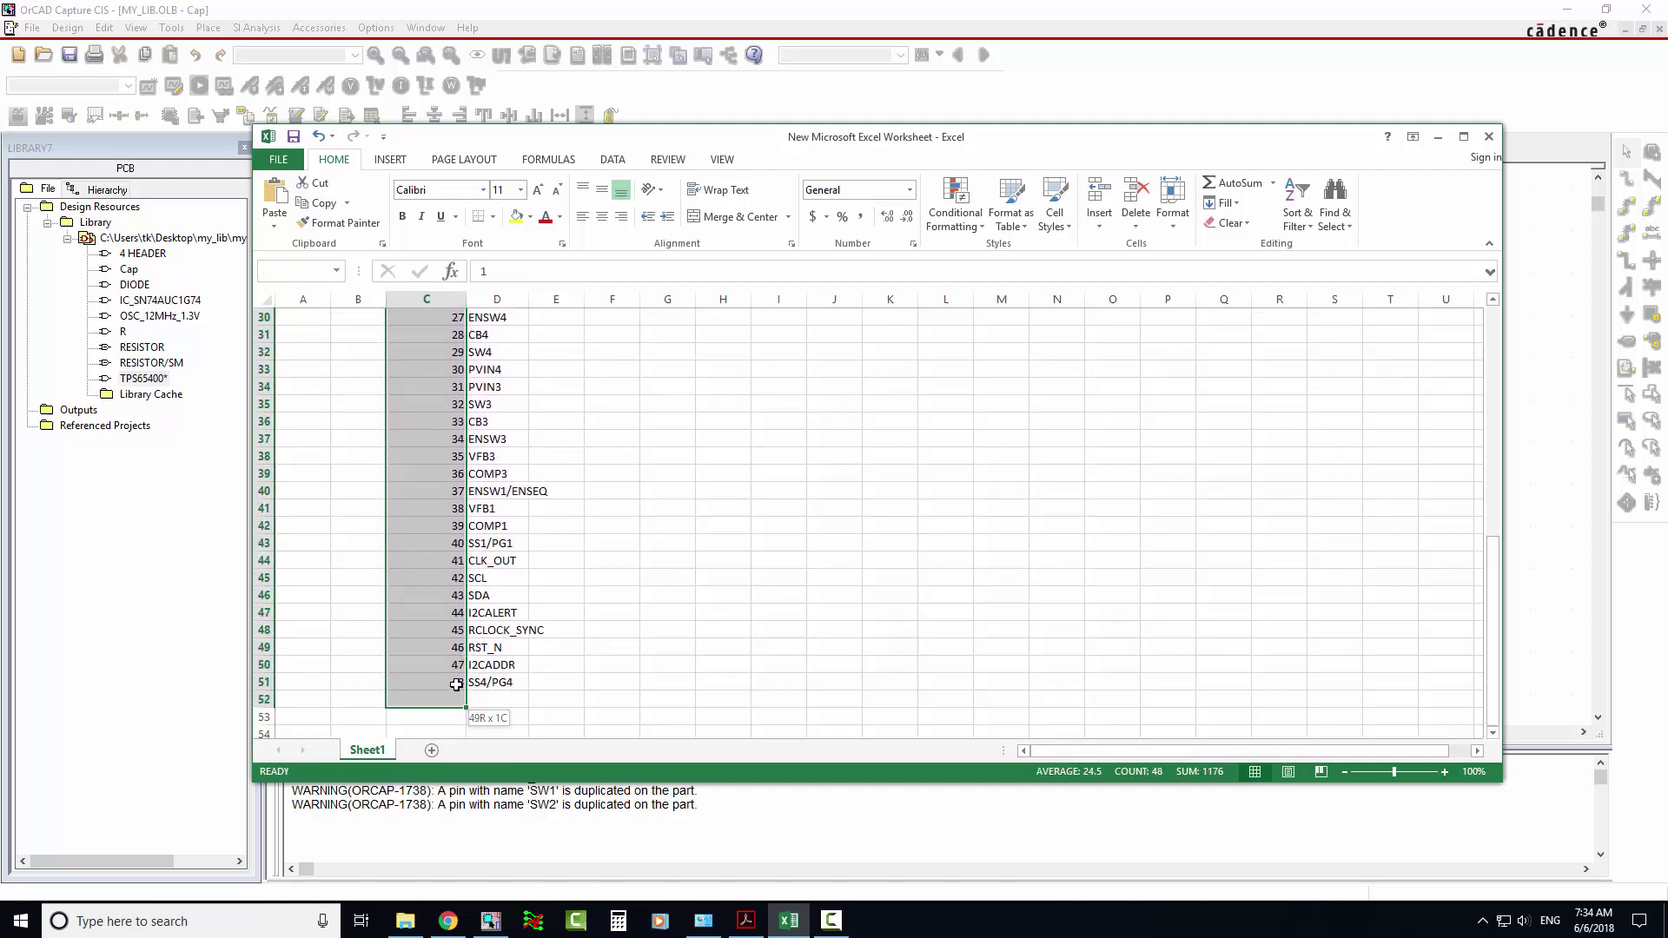
key("ctrl+c")
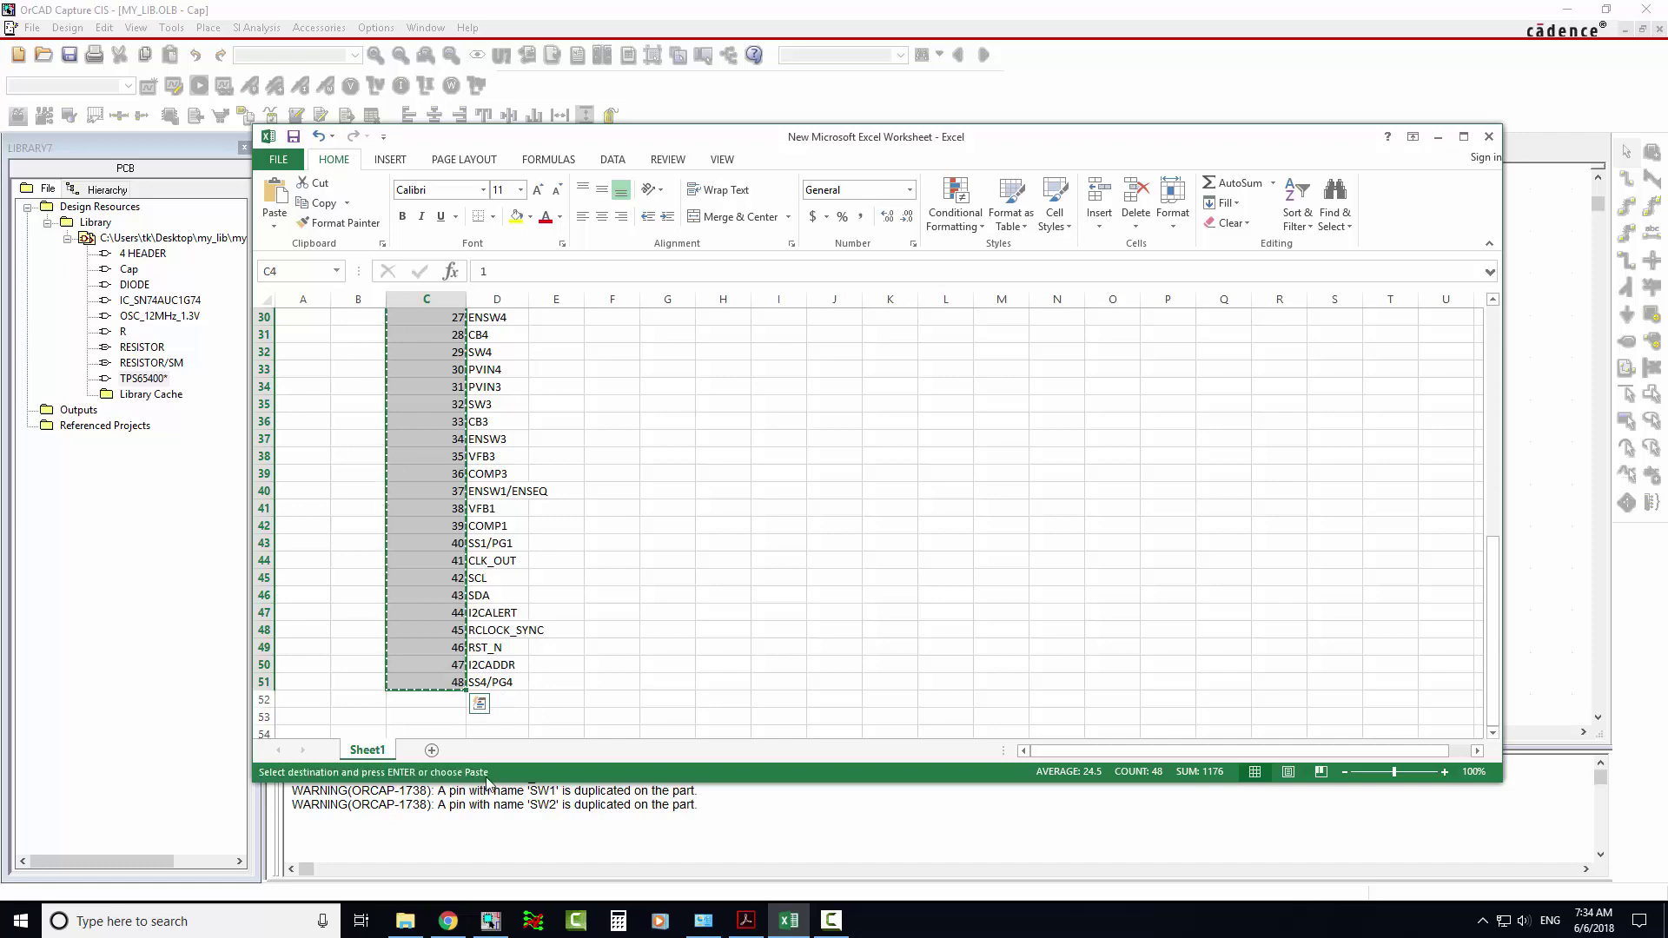
left_click(490, 922)
left_click(597, 245)
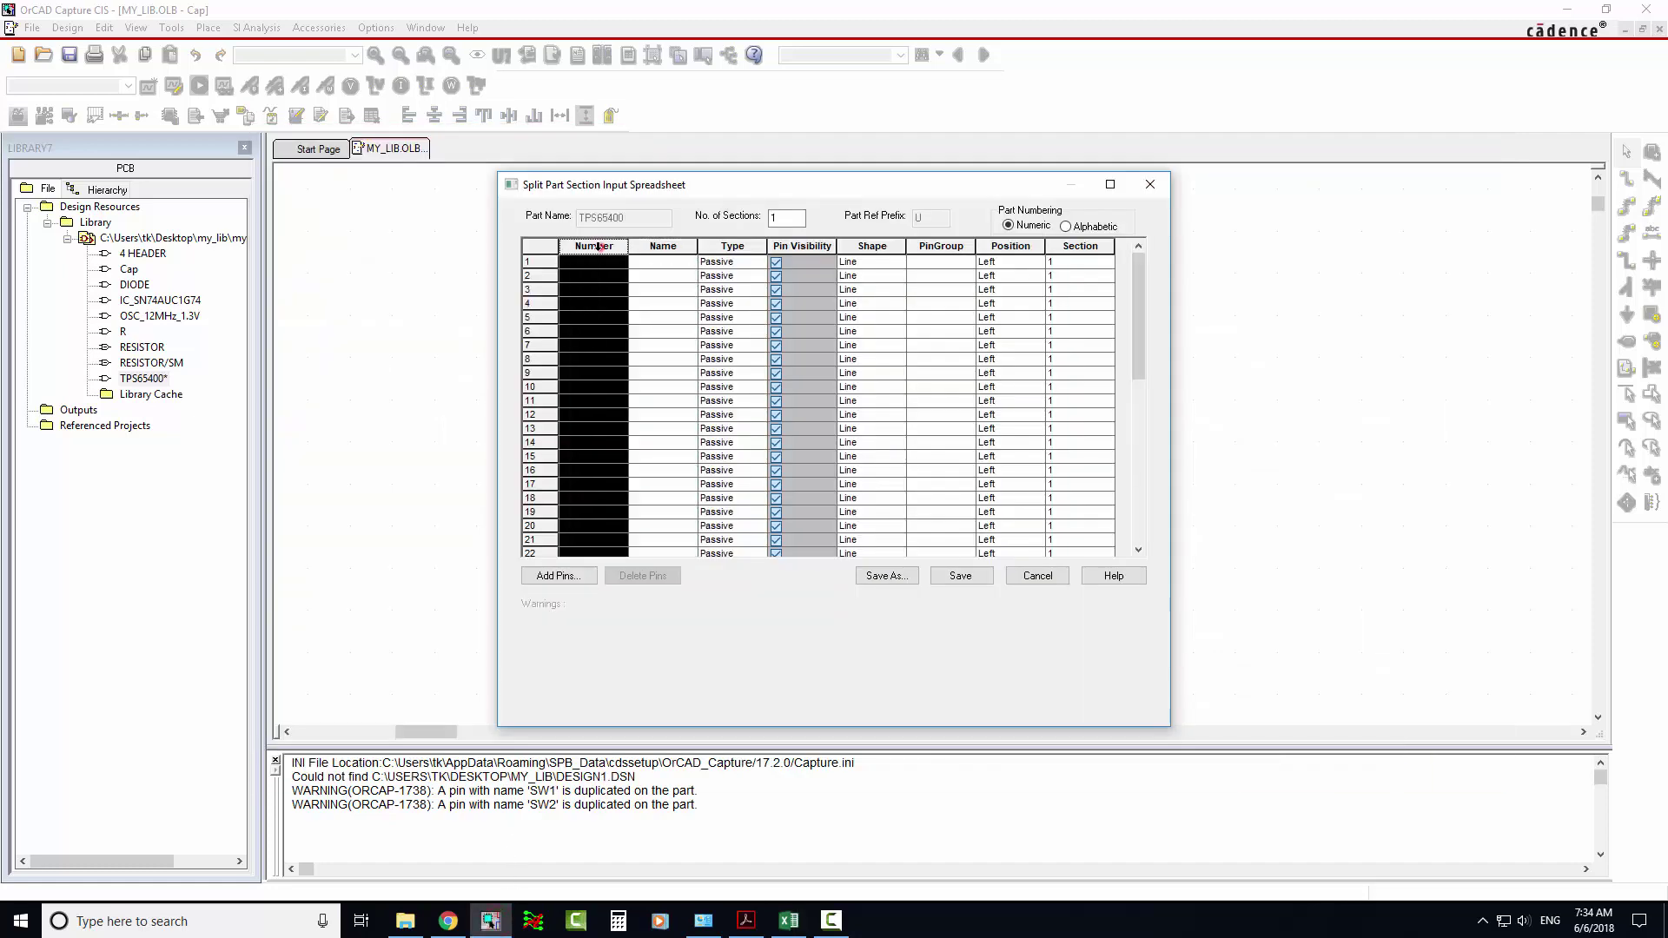
key("ctrl+v")
Copy the 48 pin names D4:D51 from Excel and select OrCAD's Name column
left_click(788, 921)
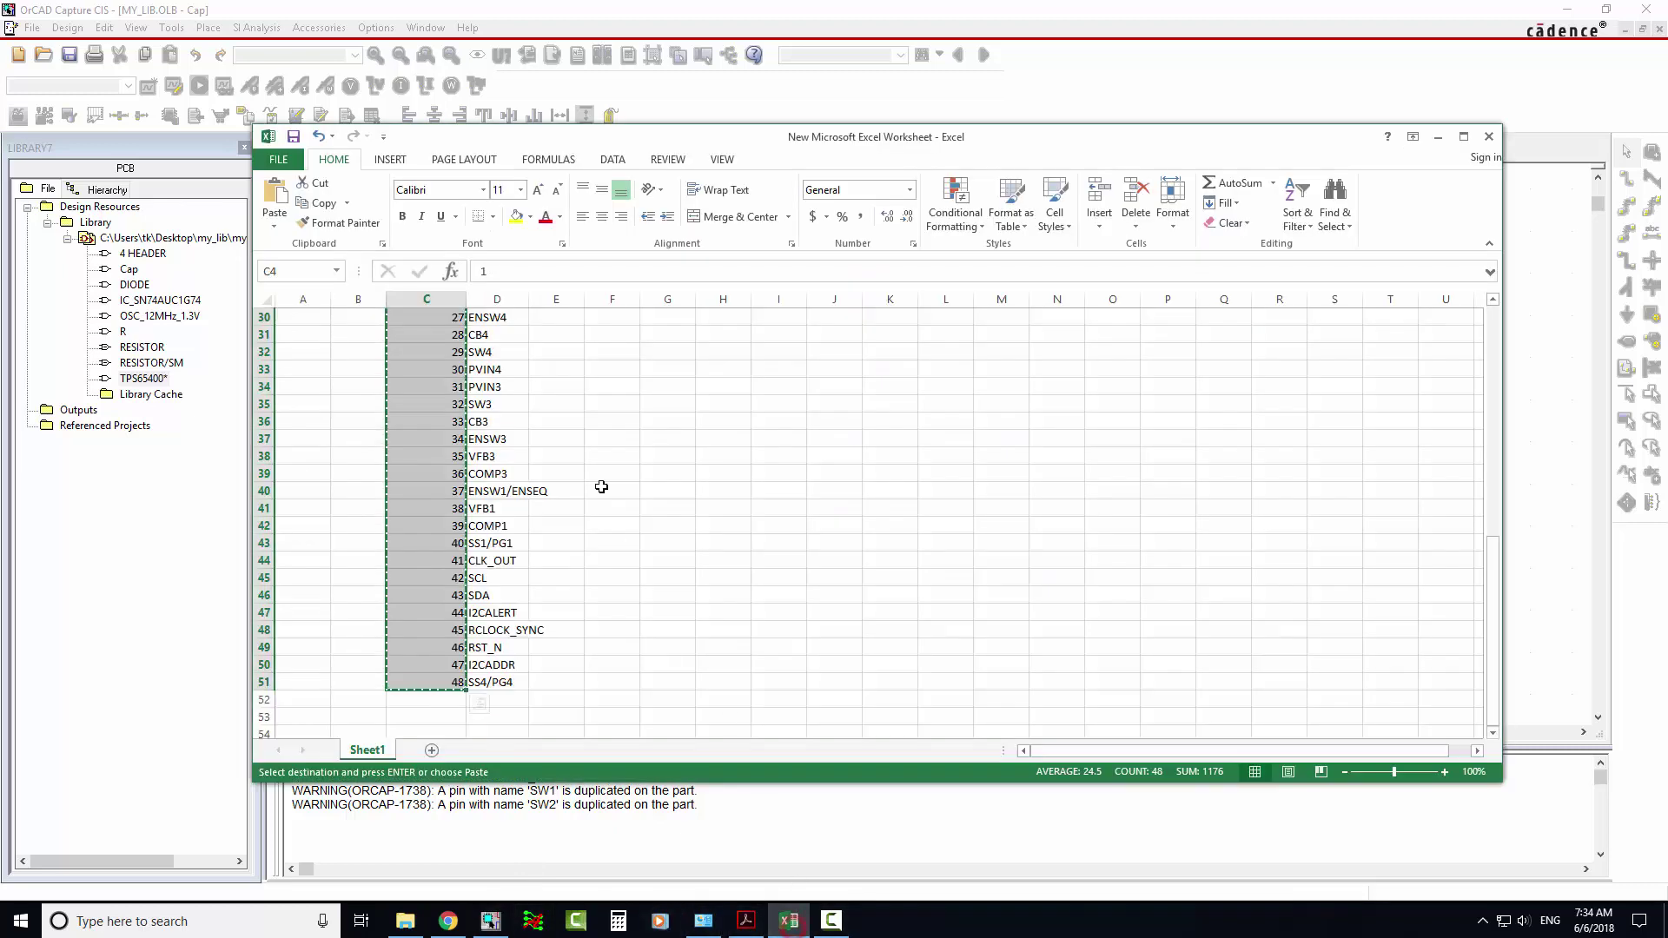
scroll(633, 387, "up", 3)
scroll(633, 387, "up", 3)
scroll(543, 369, "up", 4)
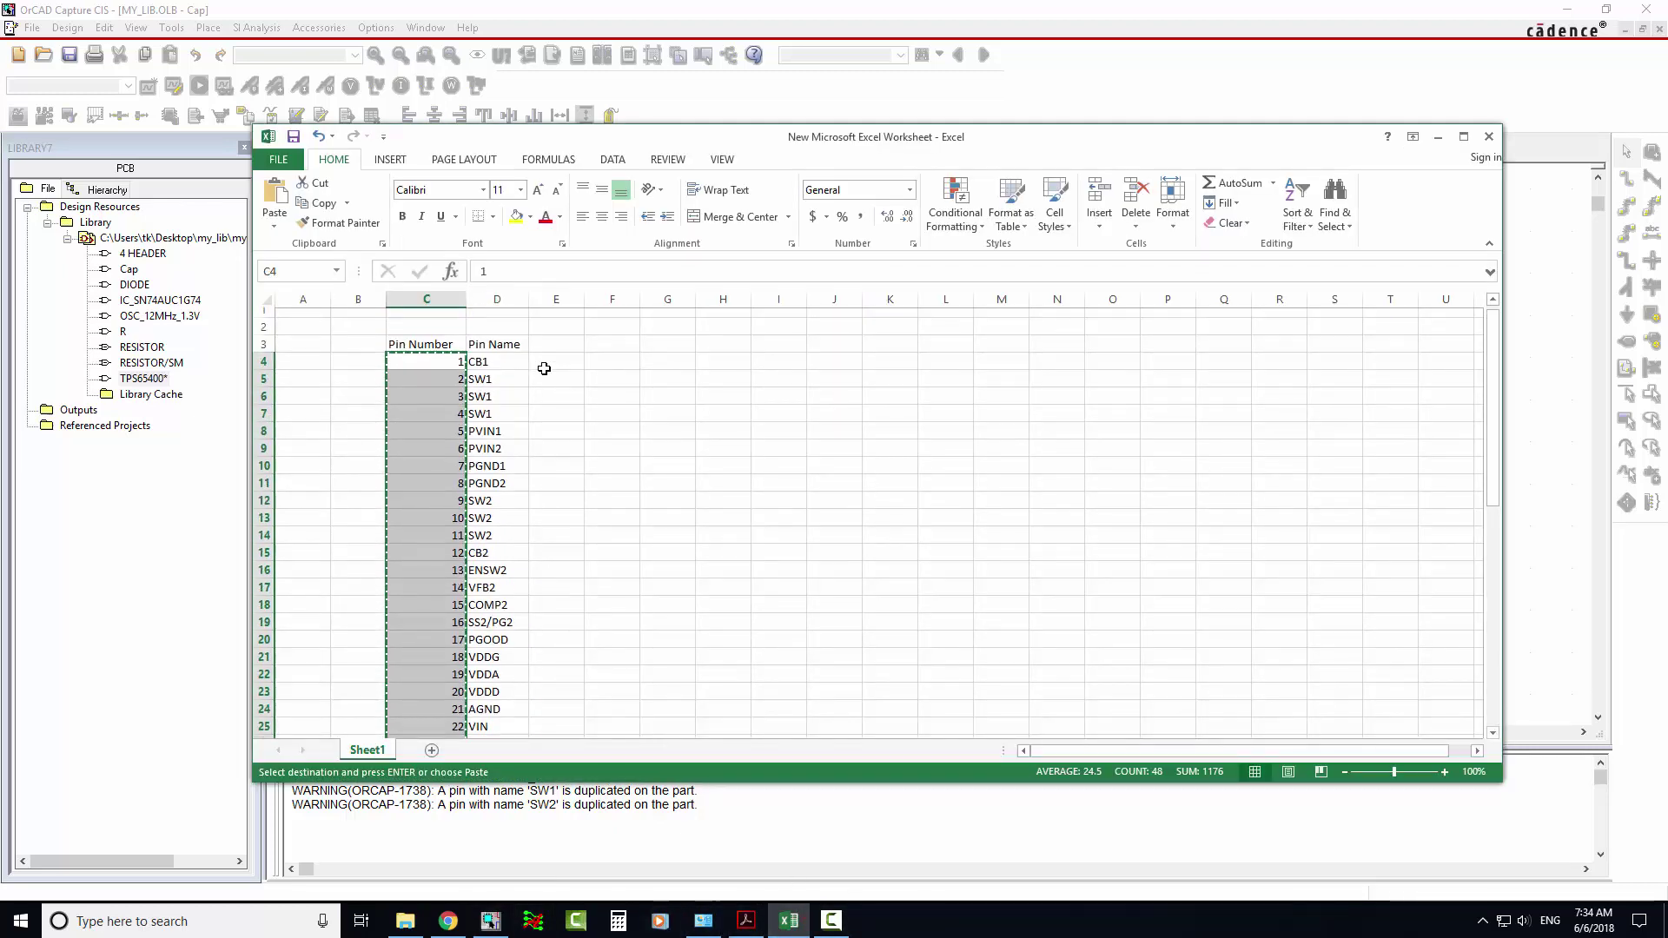
left_click_drag(495, 362, 546, 835)
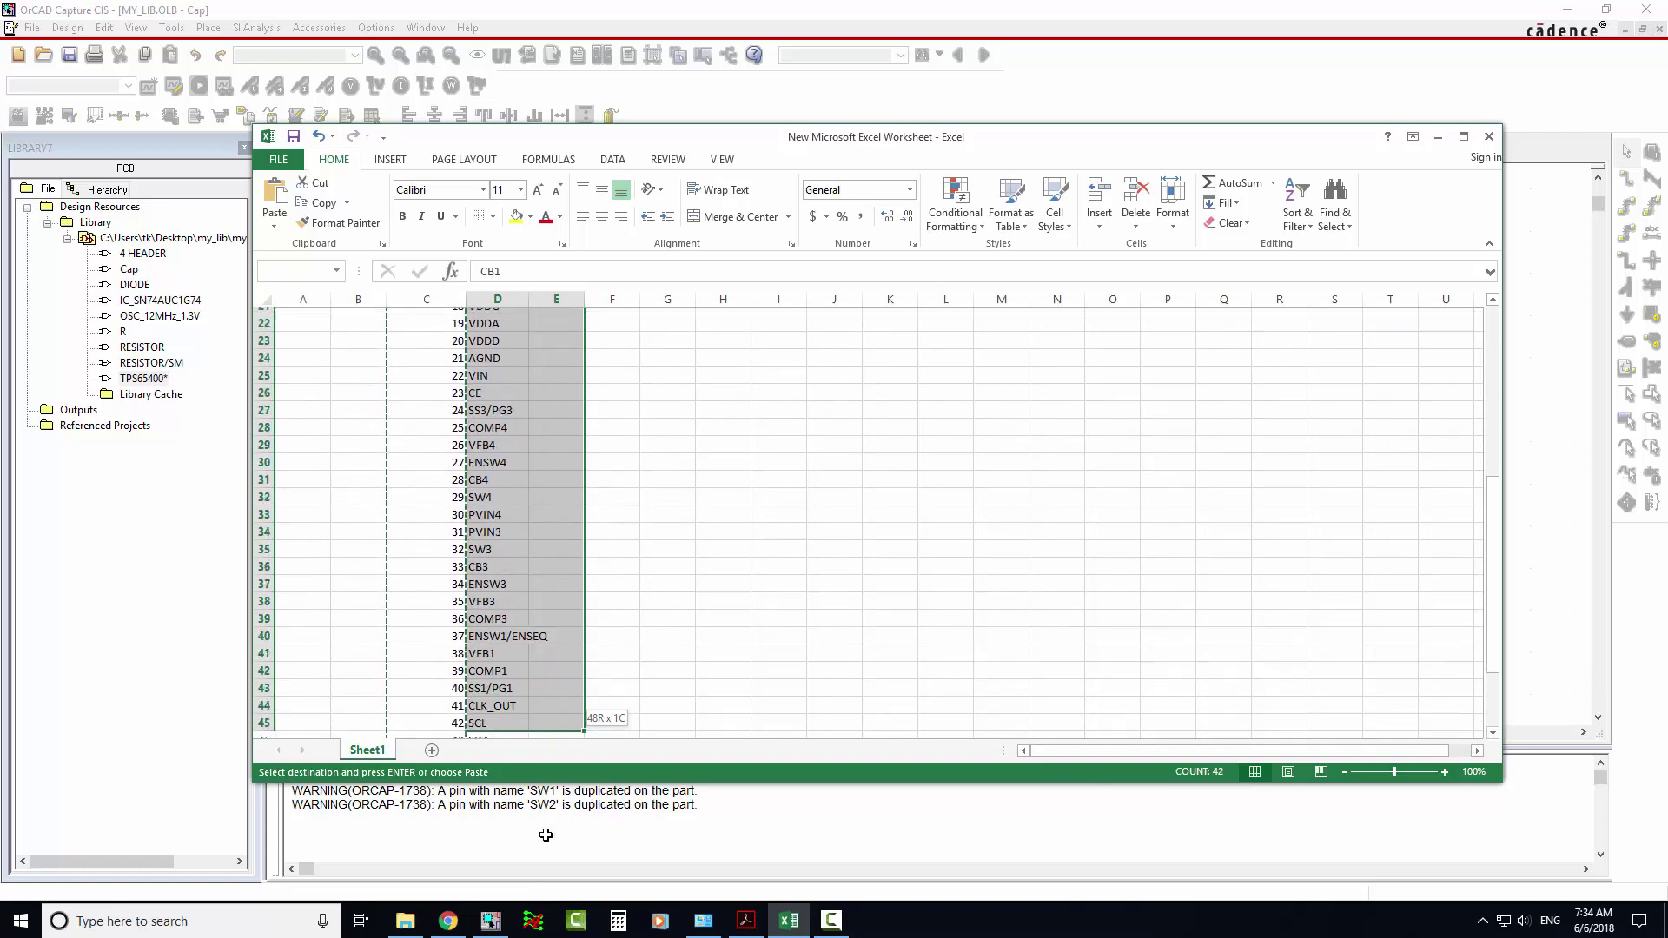
left_click_drag(546, 834, 517, 700)
key("ctrl+c")
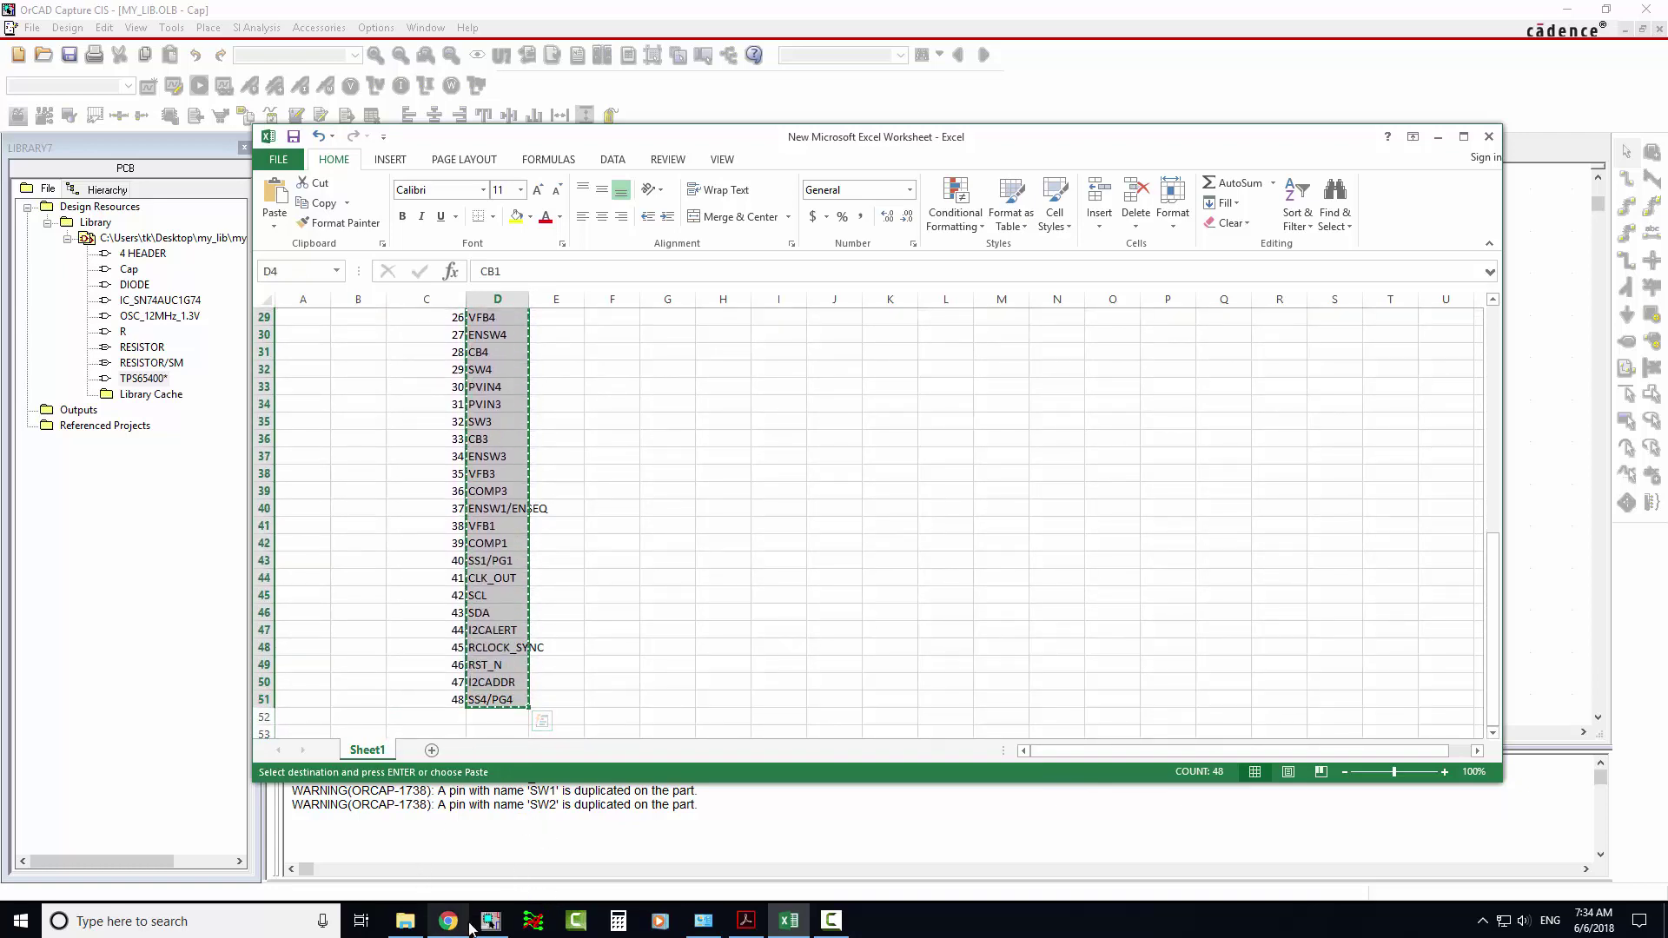
left_click(491, 921)
left_click(669, 244)
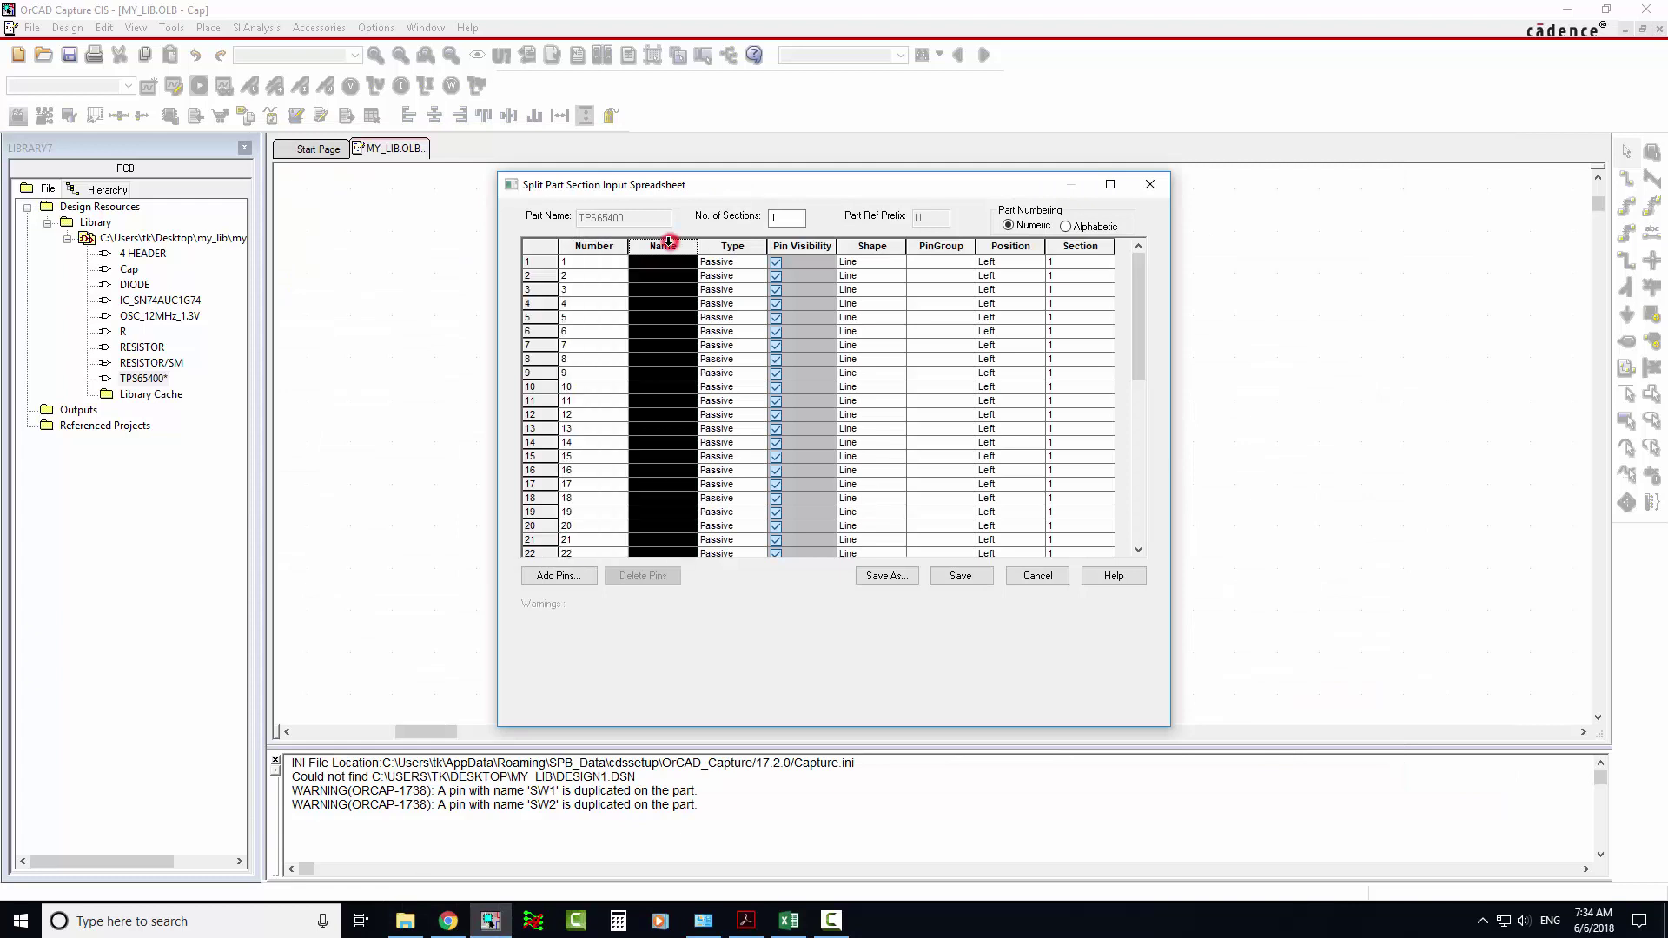
Paste the 48 pin names, keep pin 2 on the Left, and save past the warning
key("ctrl+v")
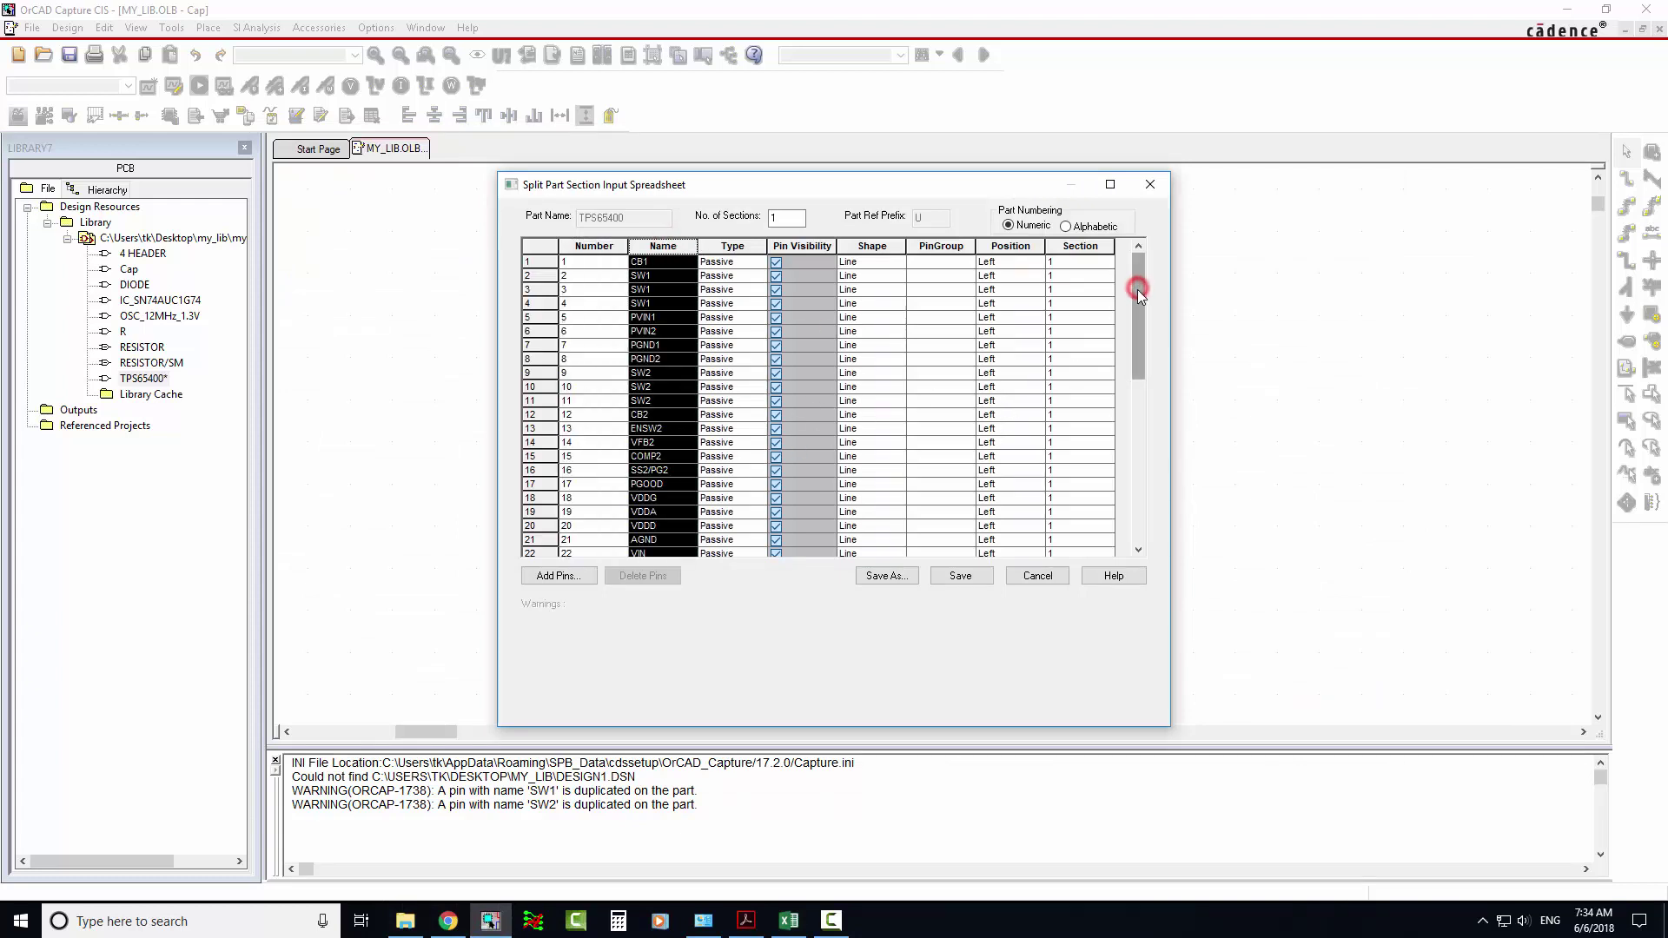
mouse_move(1137, 290)
left_mouse_down()
mouse_move(1136, 496)
mouse_move(1142, 262)
left_mouse_up()
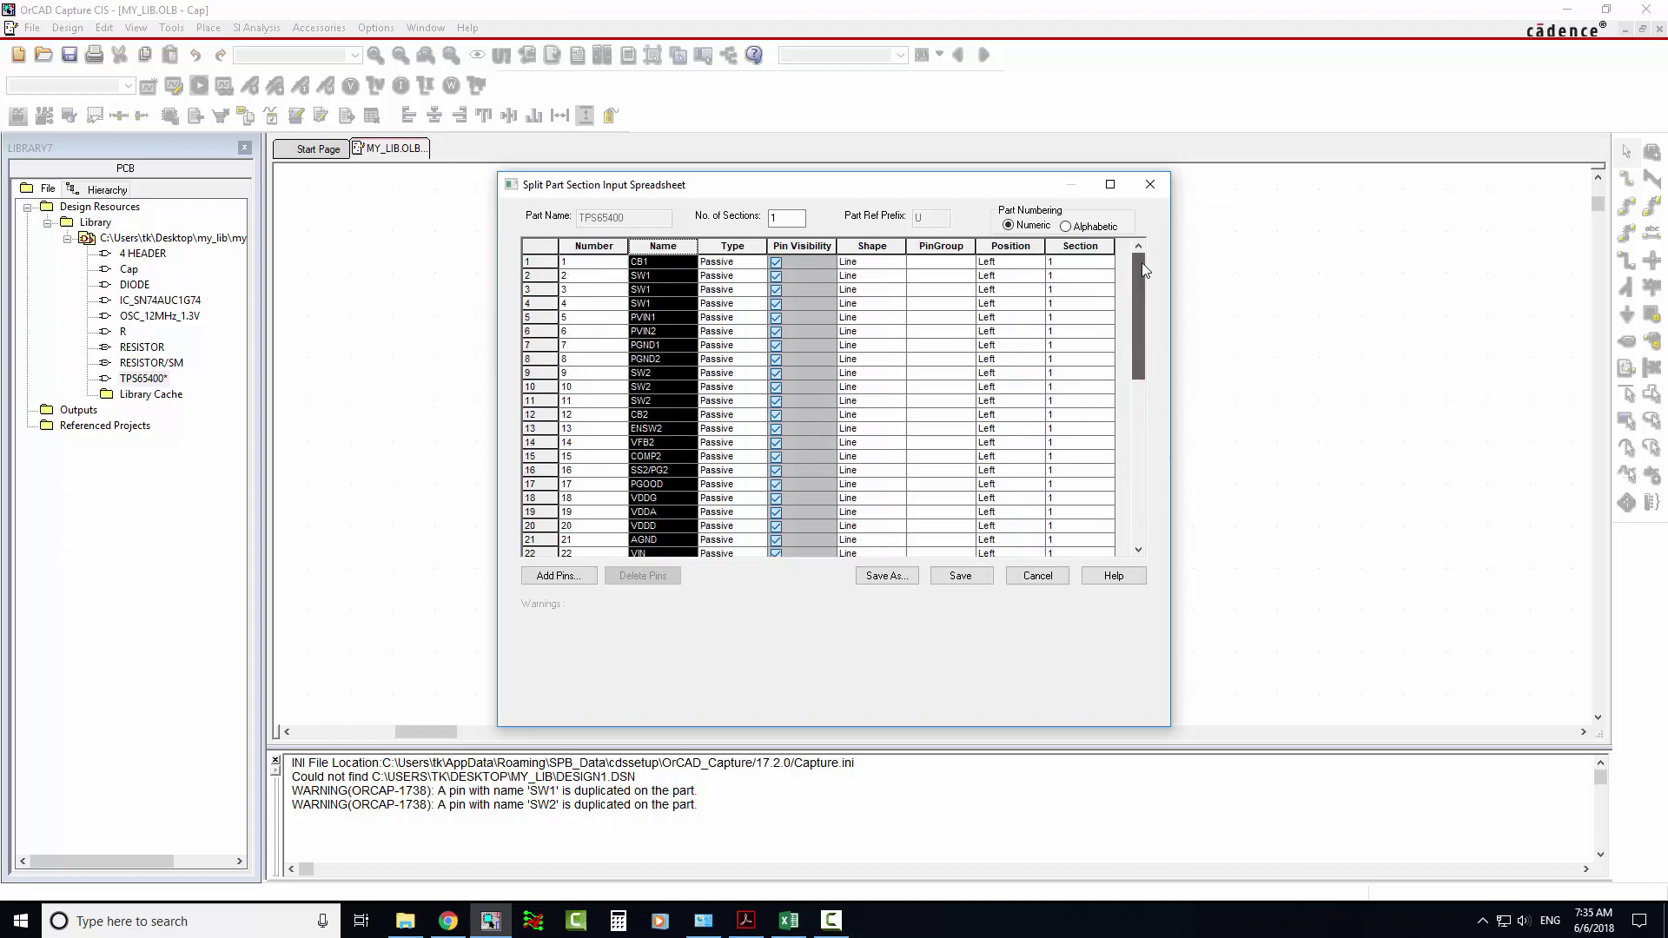
left_click(1024, 276)
left_click(1037, 277)
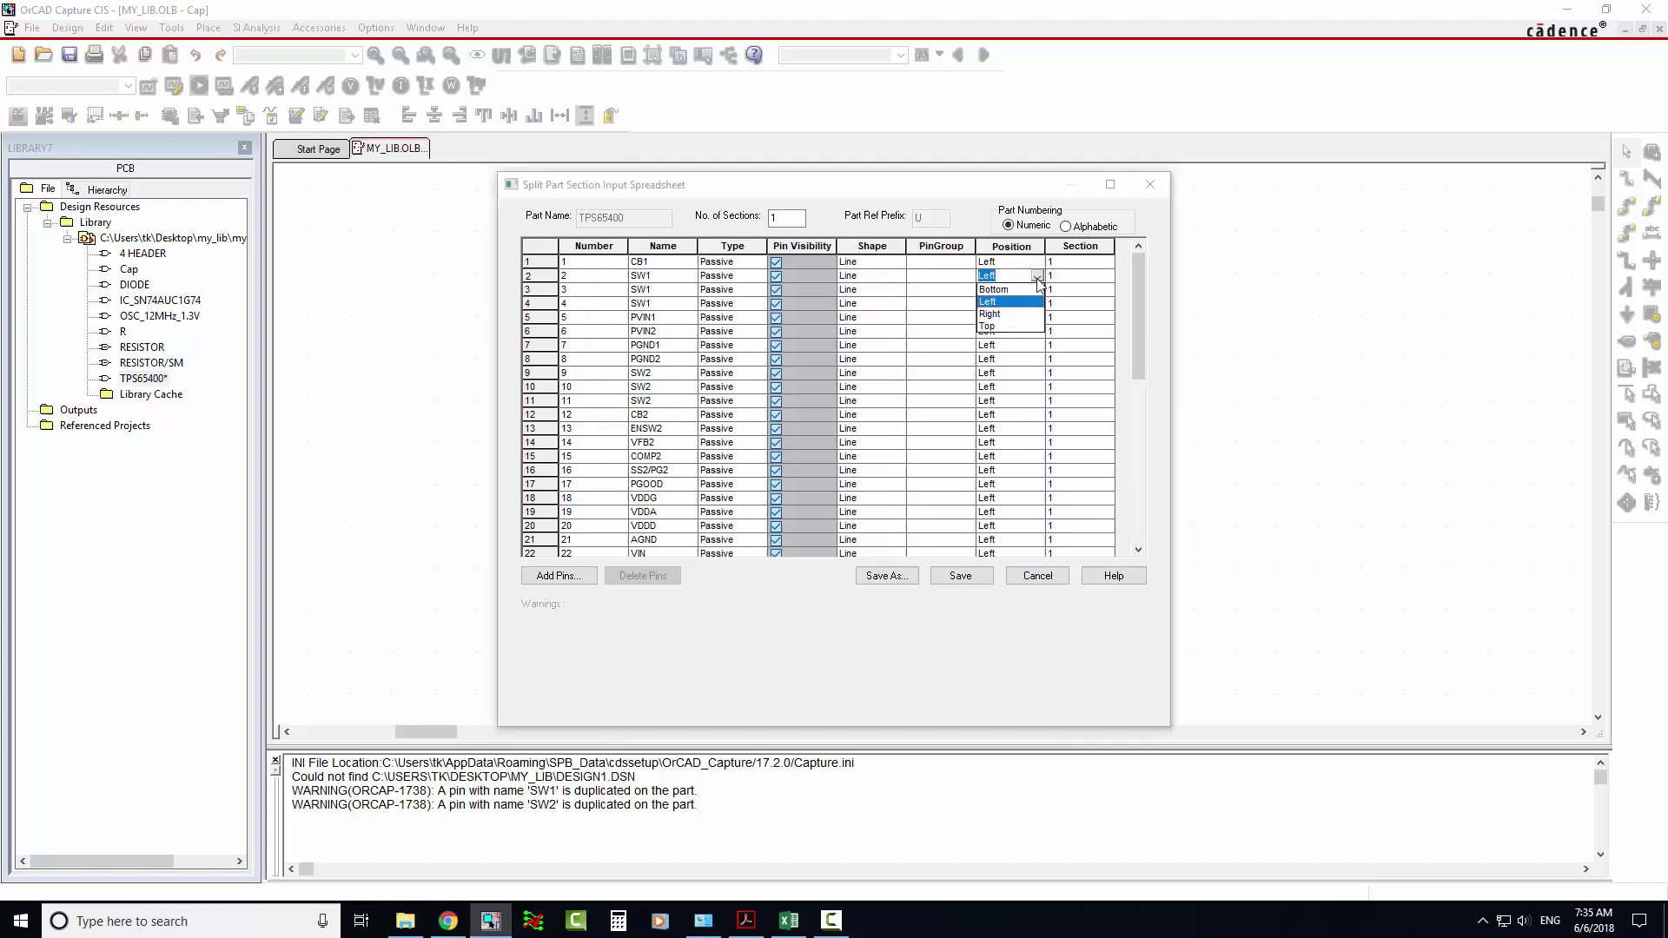
left_click(1037, 280)
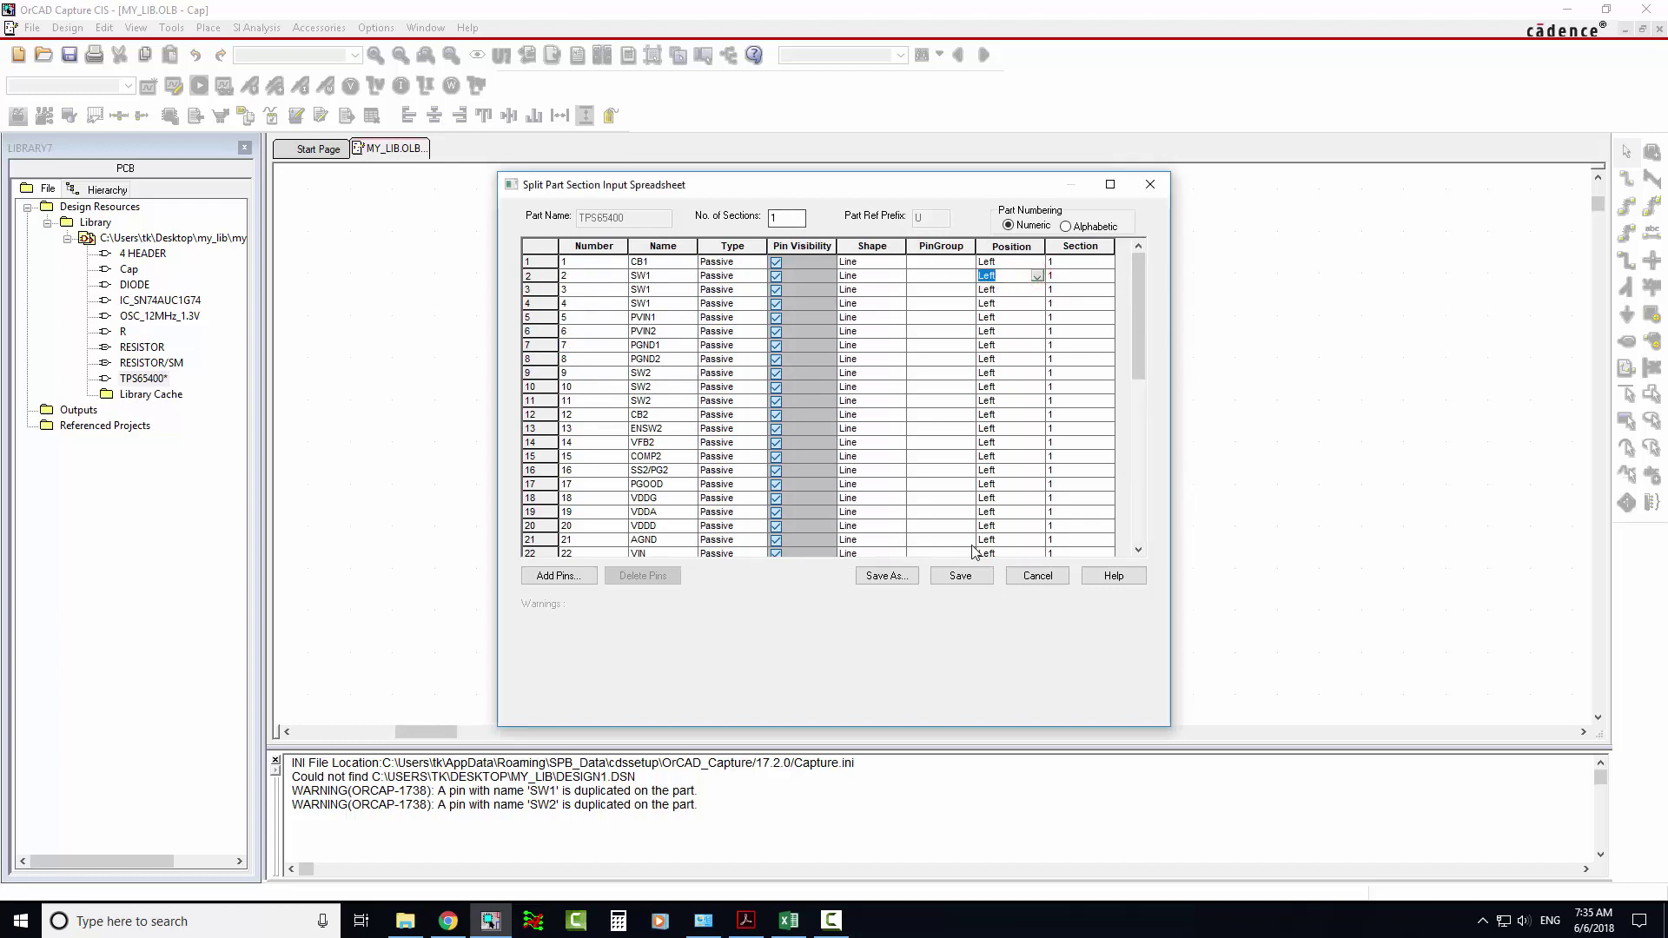
left_click(959, 575)
left_click(1021, 478)
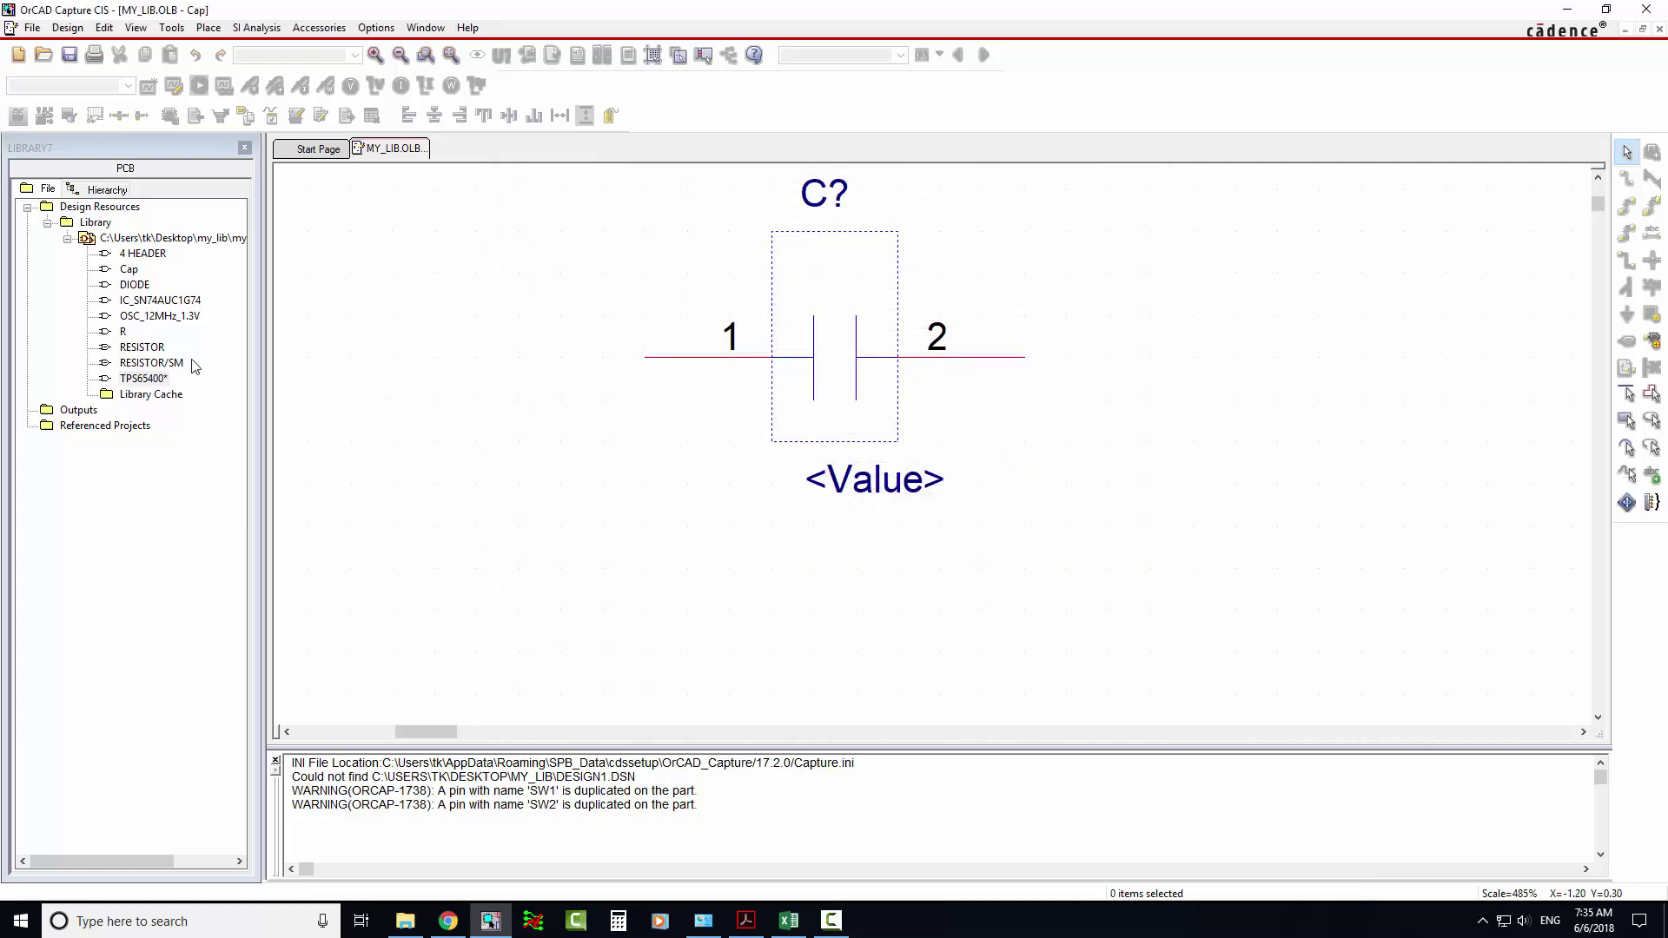
Draw a rectangular body around the TPS65400 pins
double_click(153, 379)
left_click(1229, 361)
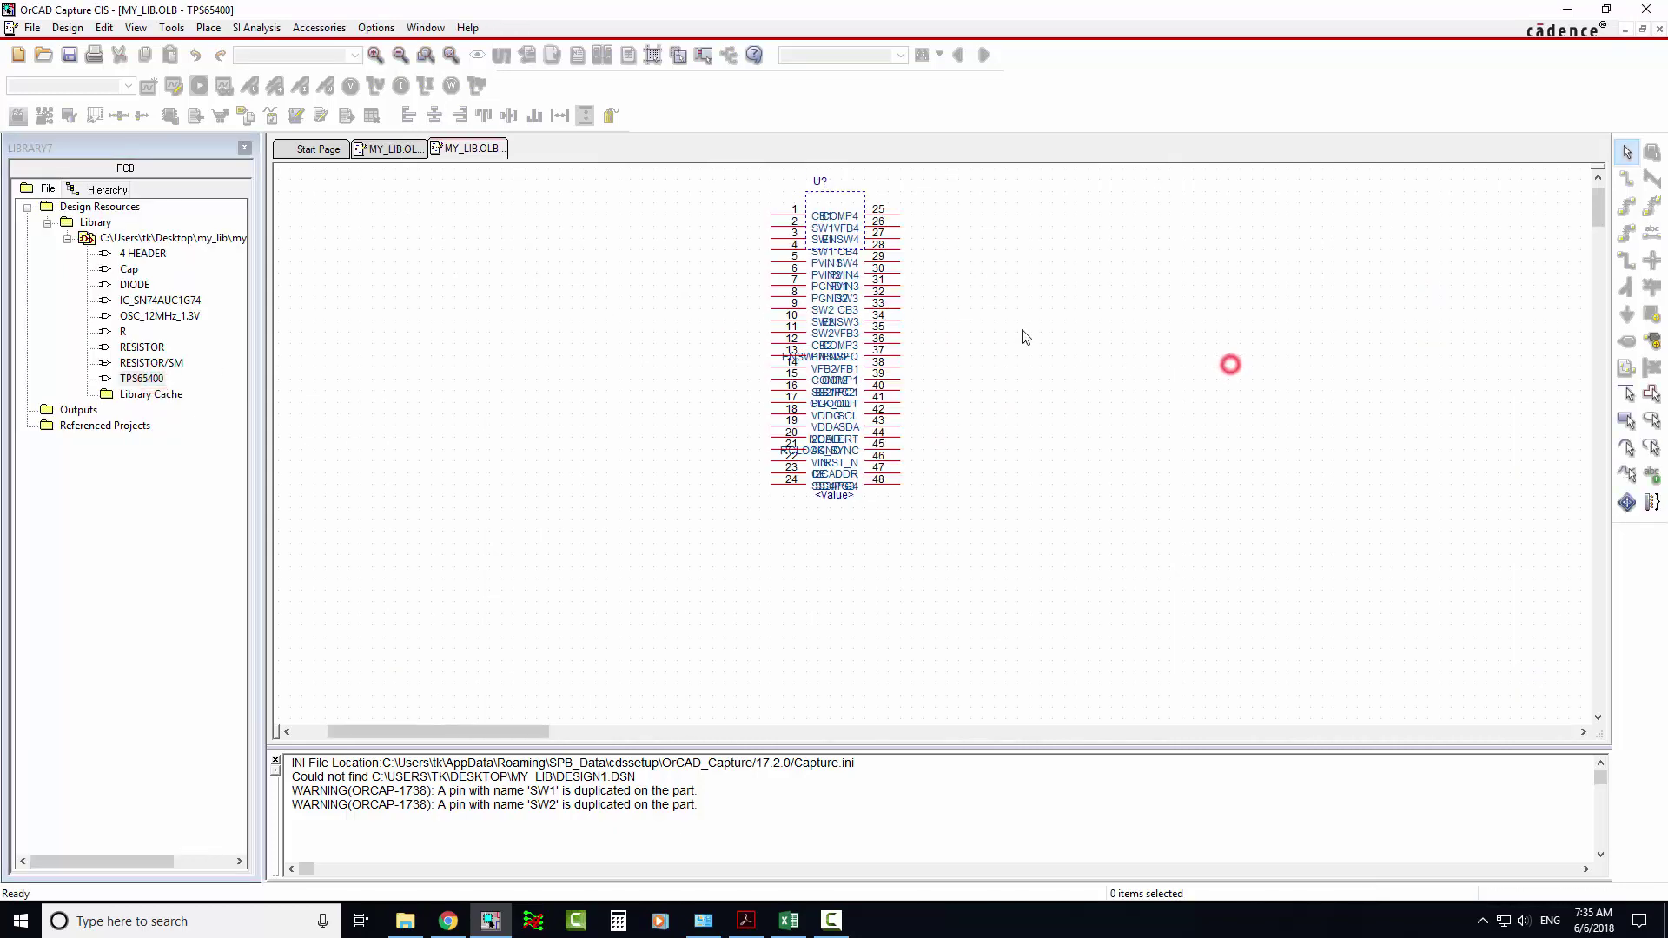
scroll(917, 325, "up", 1, "ctrl")
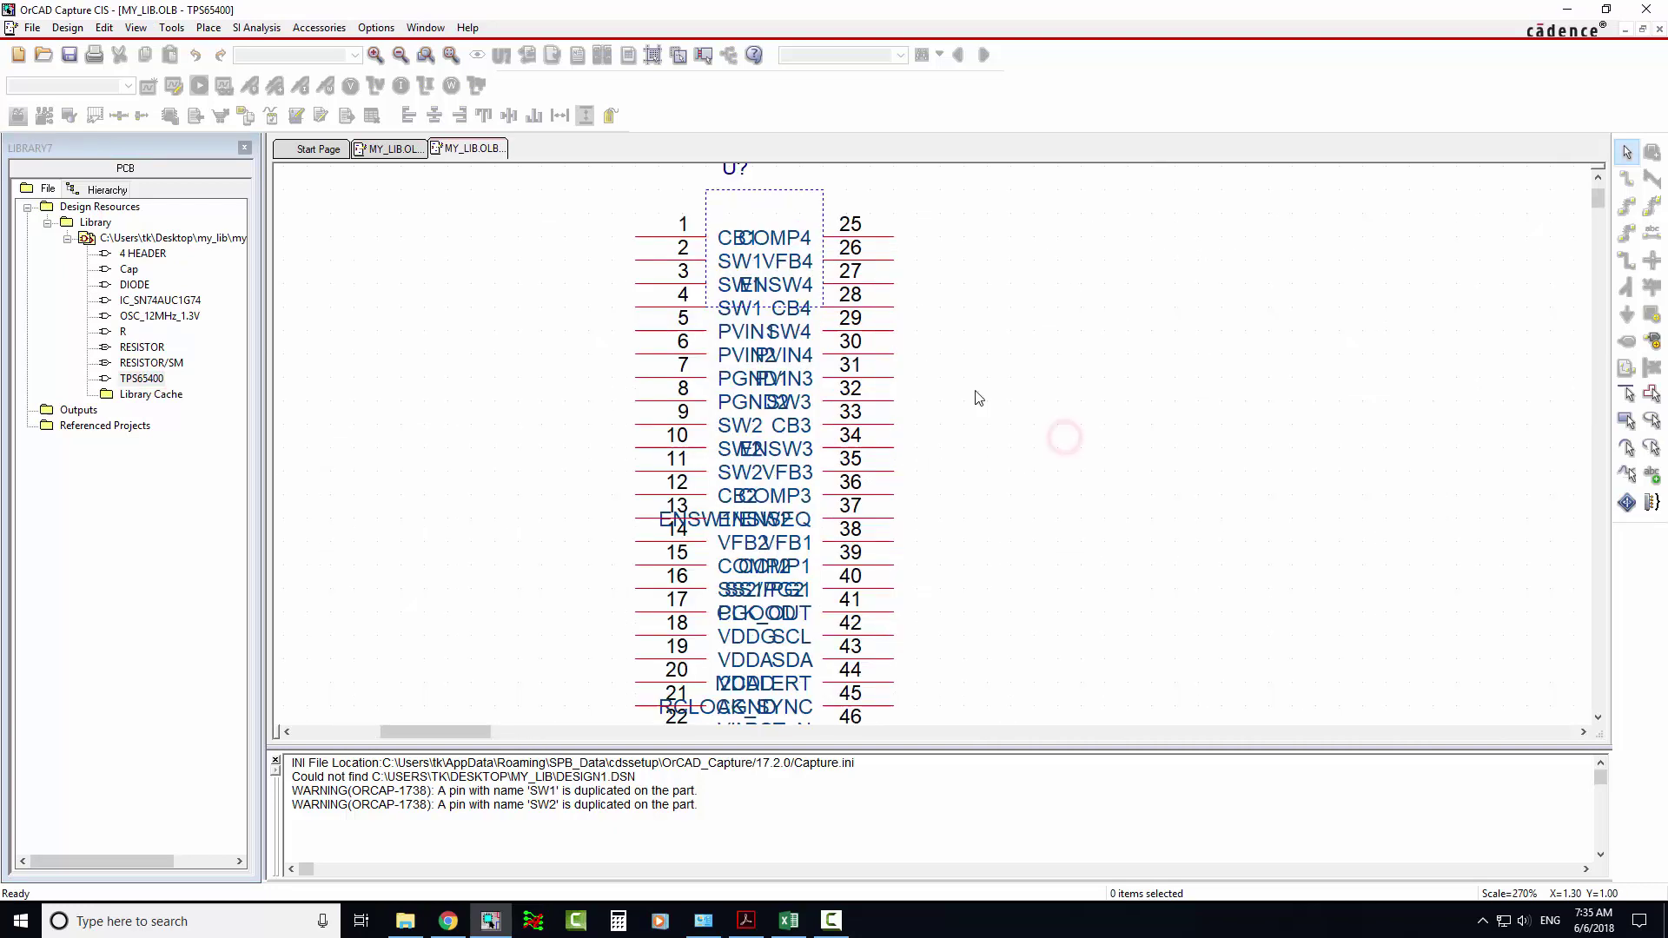
left_click(208, 28)
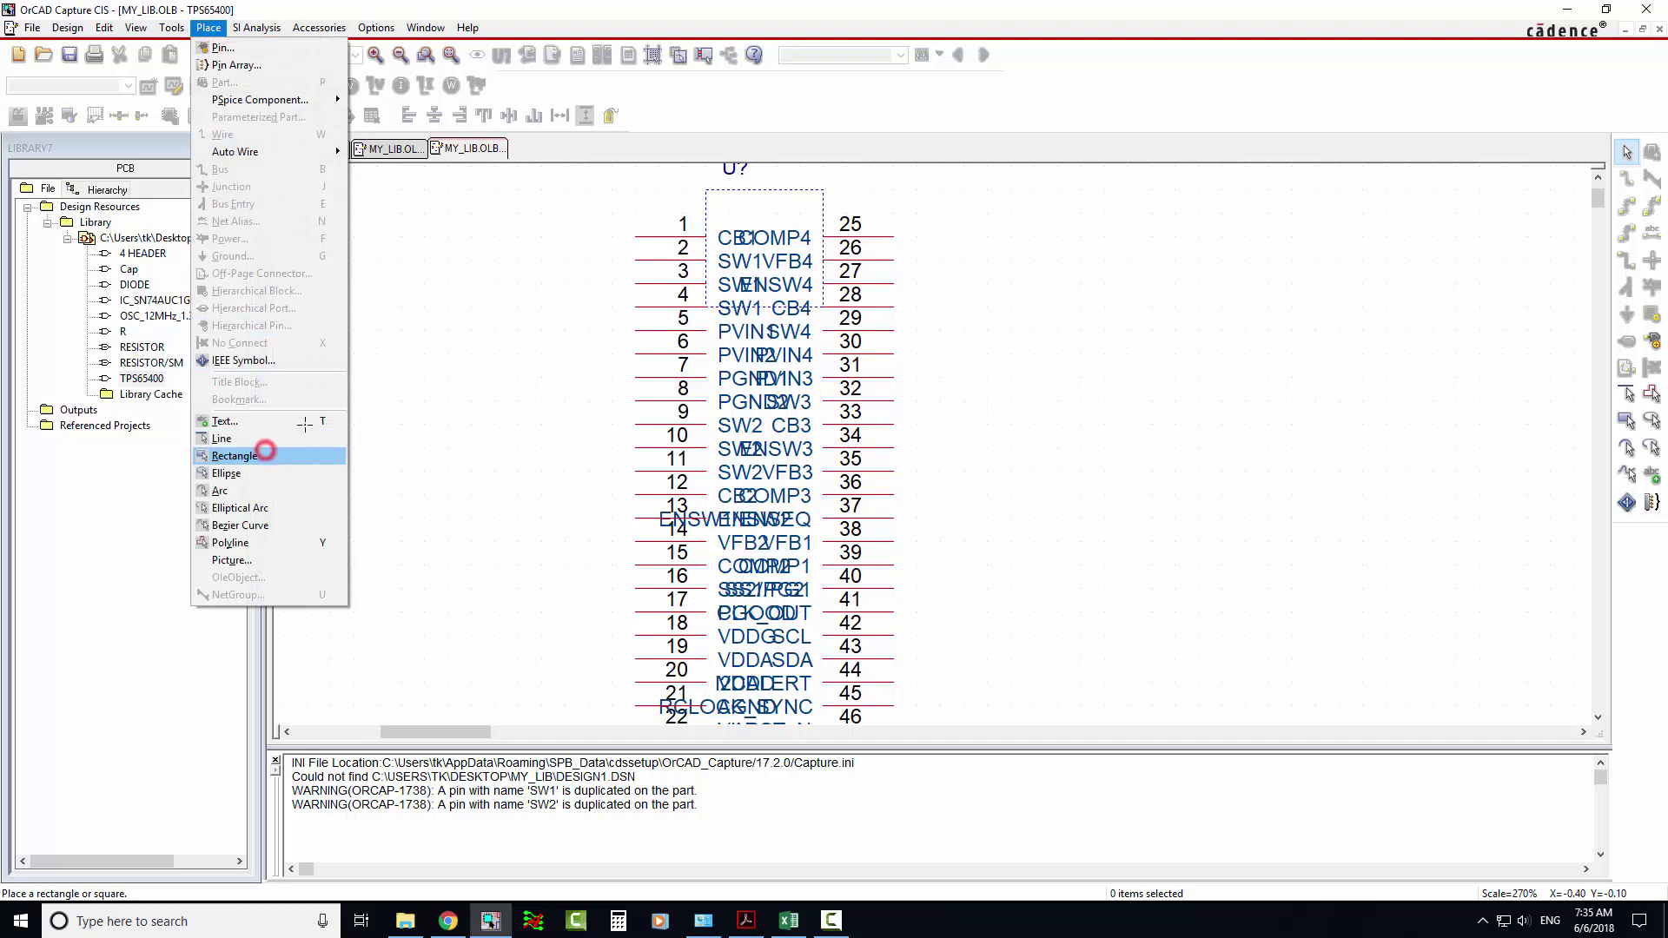
left_click(319, 455)
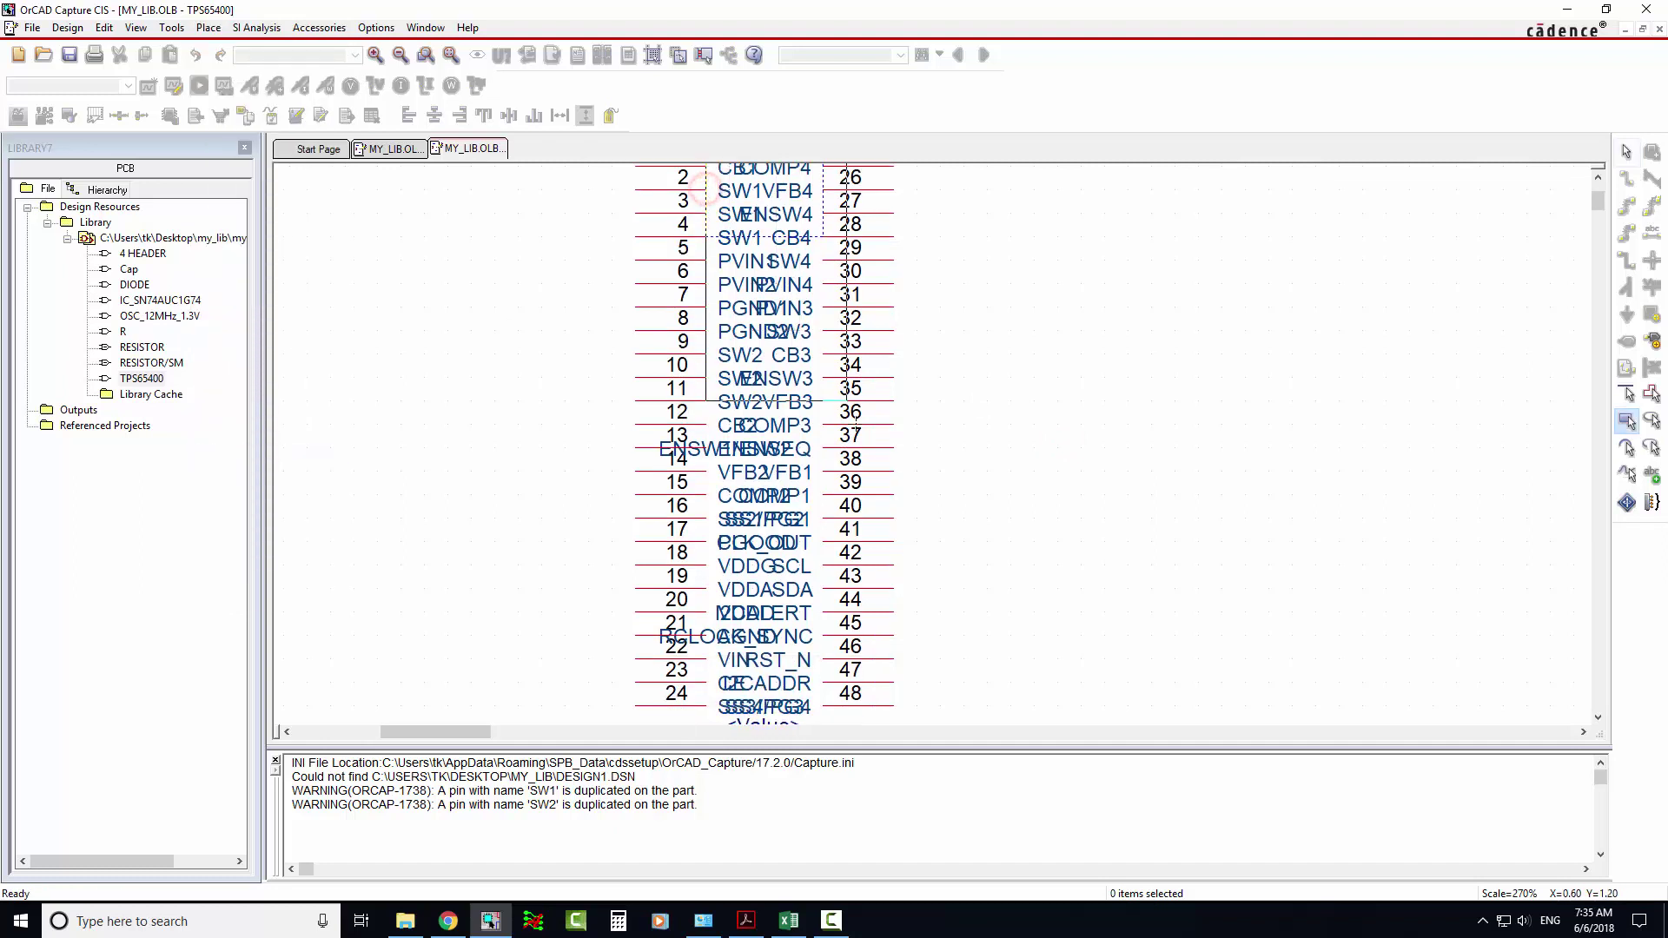
mouse_move(705, 189)
left_mouse_down()
mouse_move(867, 697)
mouse_move(916, 705)
left_mouse_up()
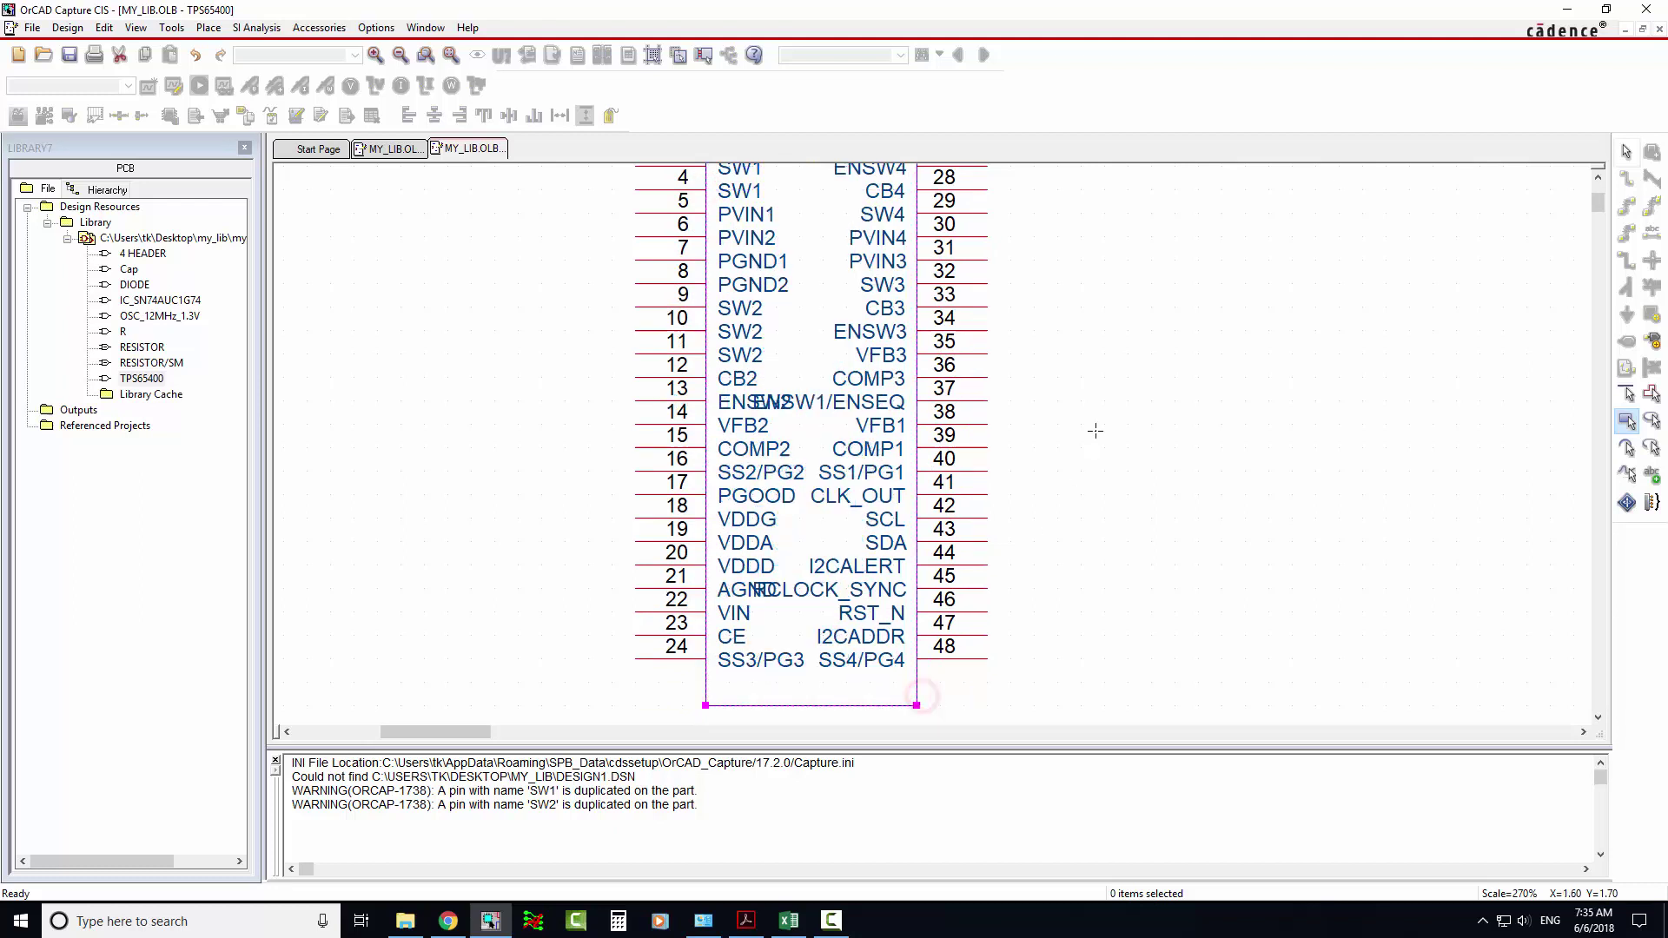
right_click(1108, 371)
left_click(1131, 380)
scroll(1133, 388, "down", 1)
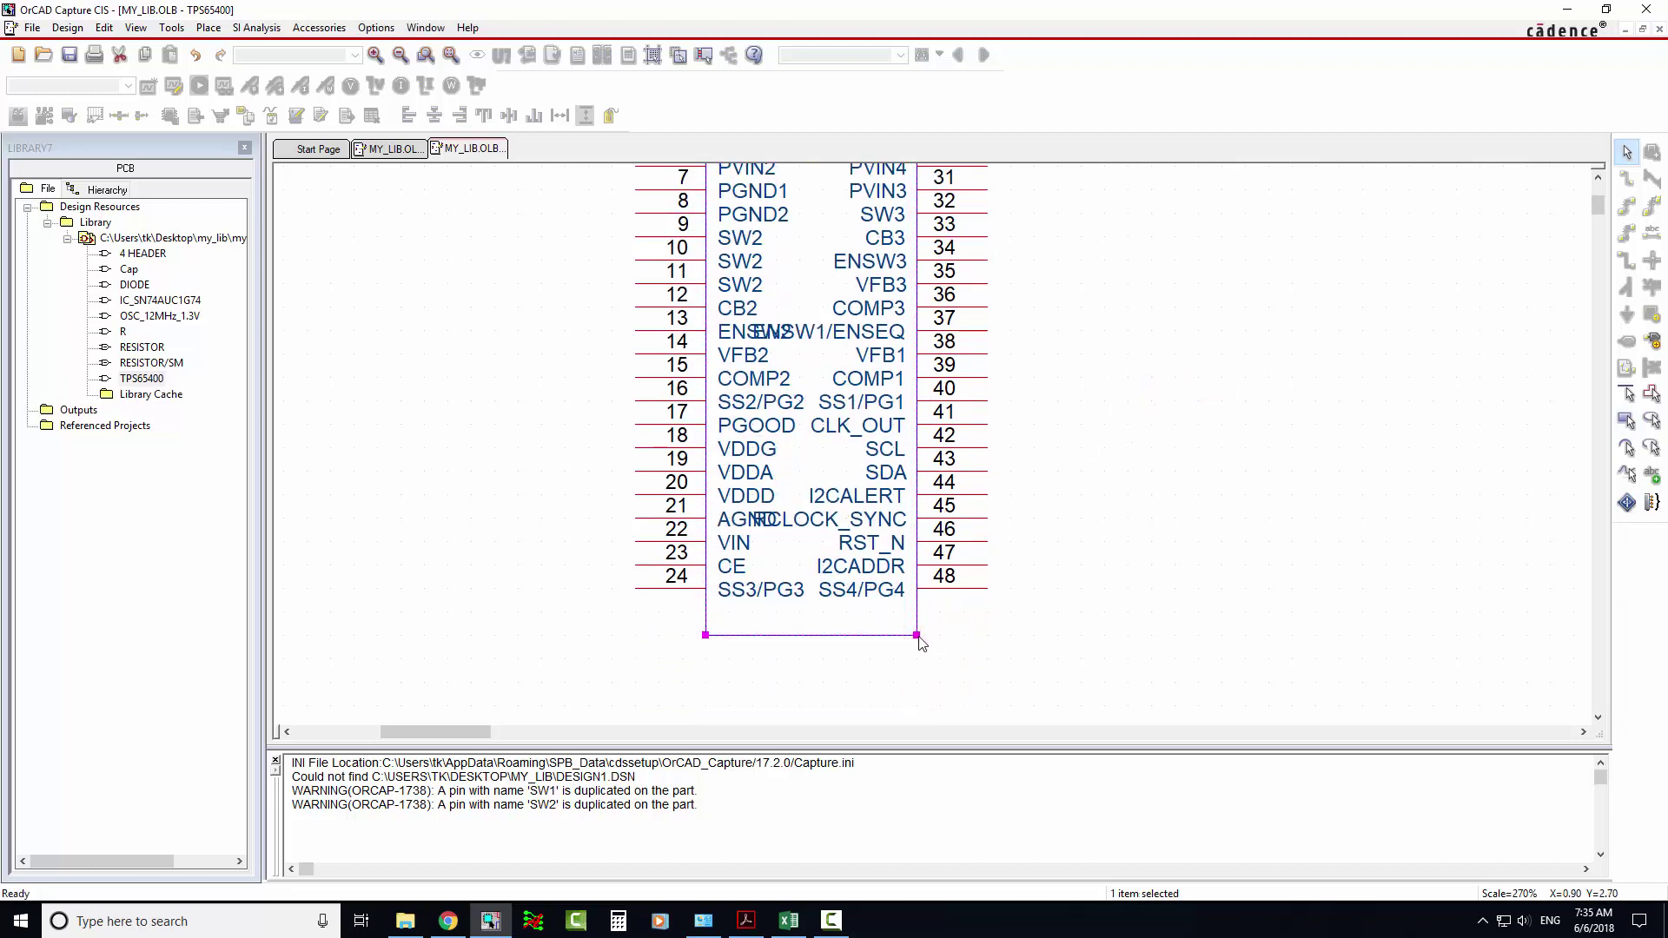
Drag the body's right edge outward to enclose the right-side pin names
left_click(916, 635)
left_click_drag(916, 636, 1015, 636)
left_click(1112, 631)
scroll(1113, 587, "up", 2)
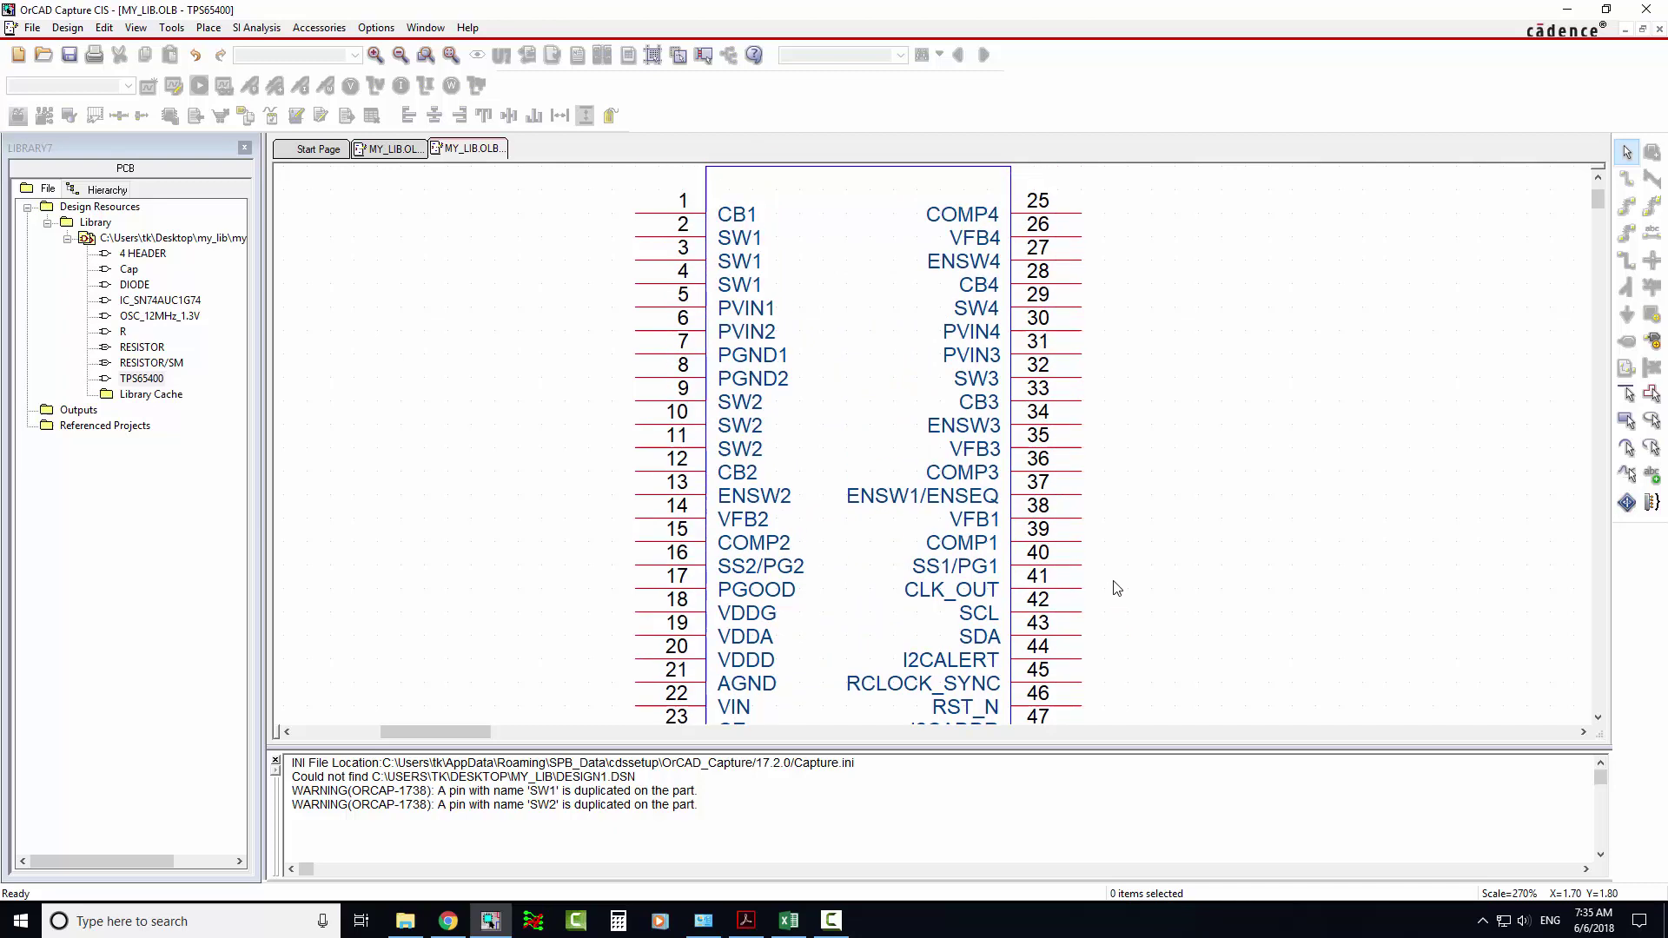
scroll(1116, 580, "up", 1)
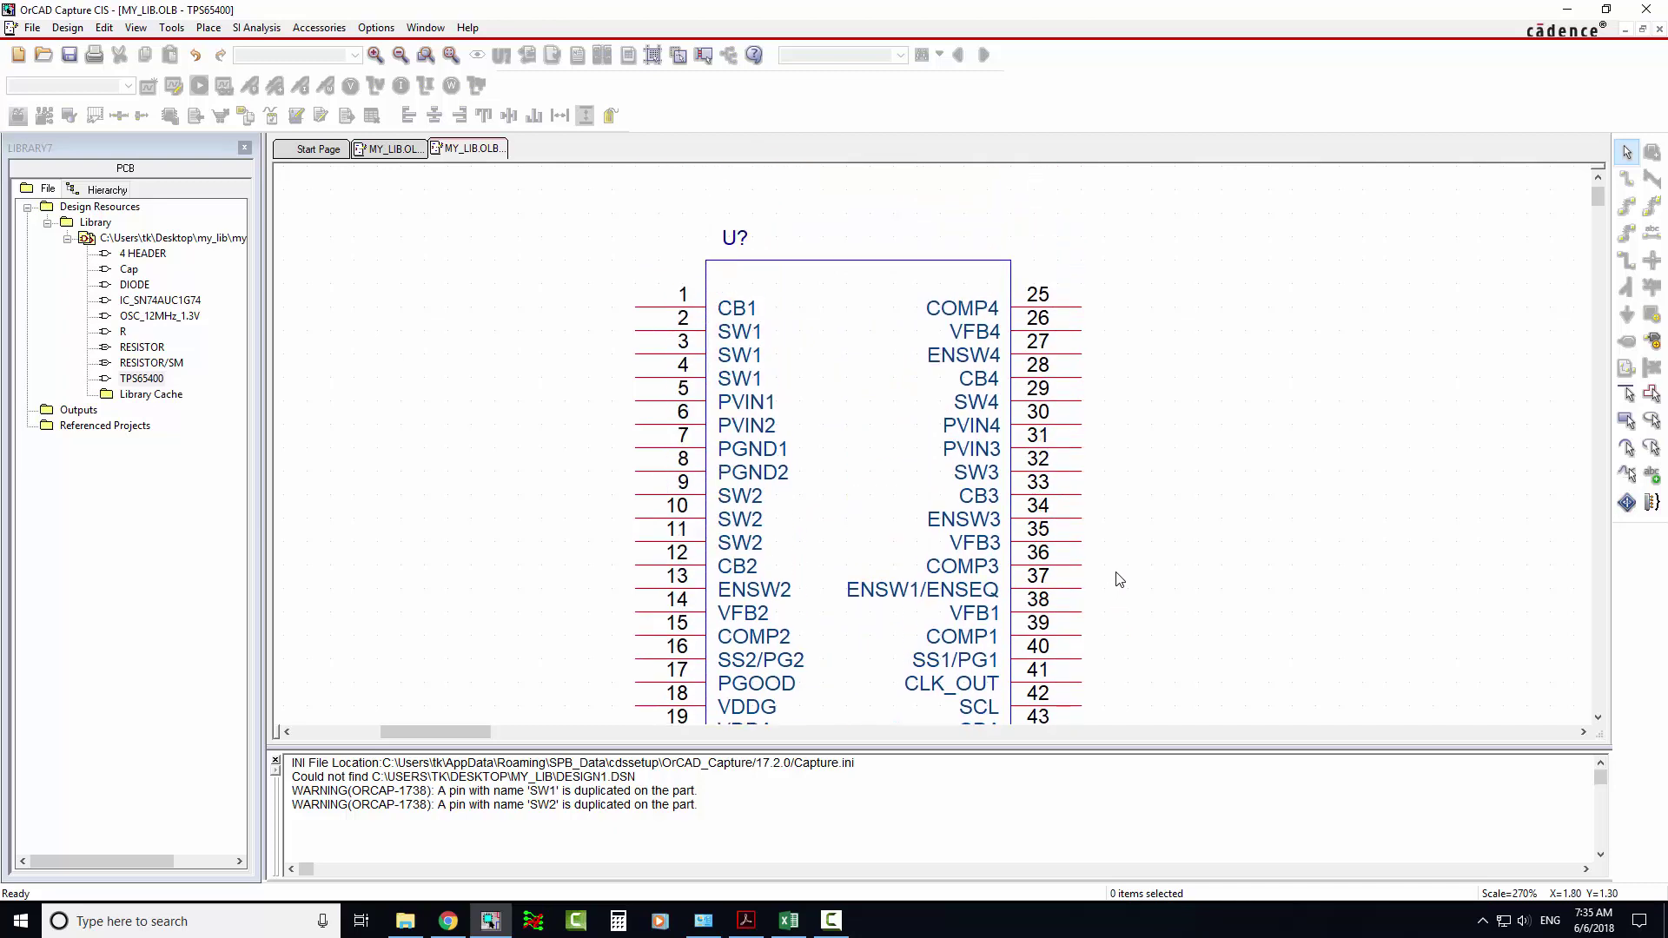